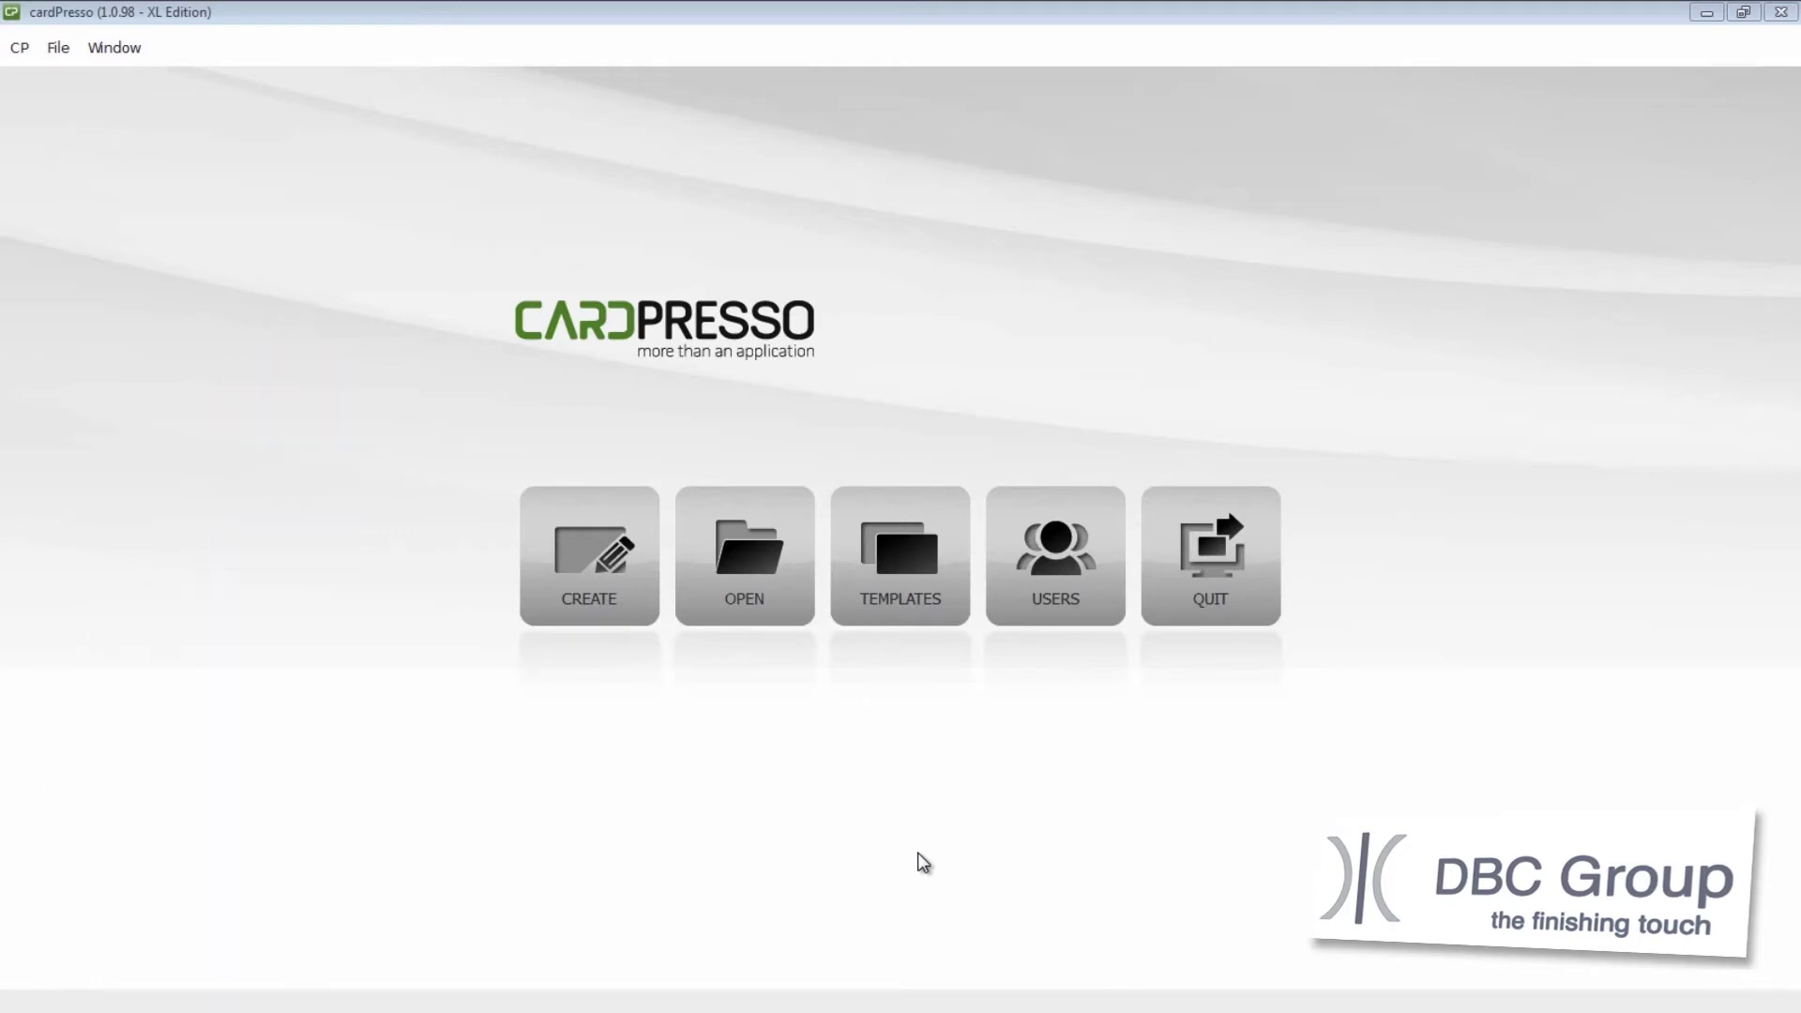
Create a new blank card using the CR80 card type
{"action": "left_click", "coordinate": [594, 590]}
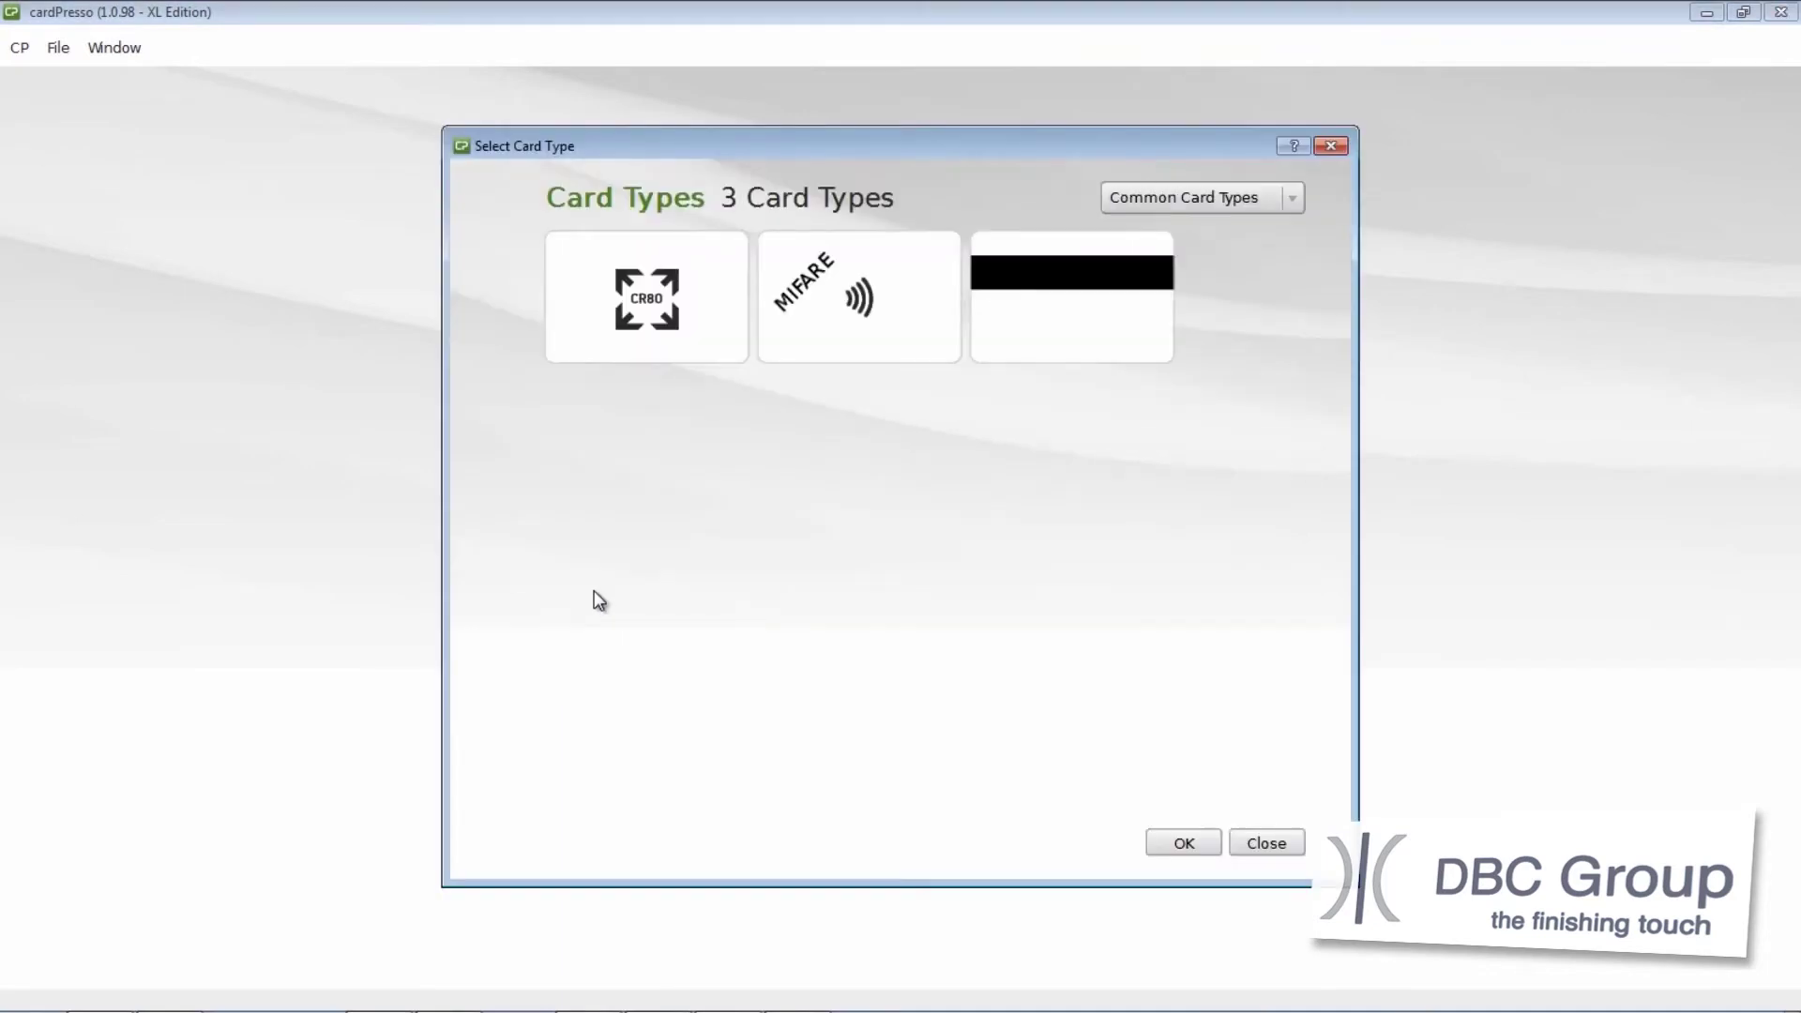
{"action": "left_click", "coordinate": [648, 338]}
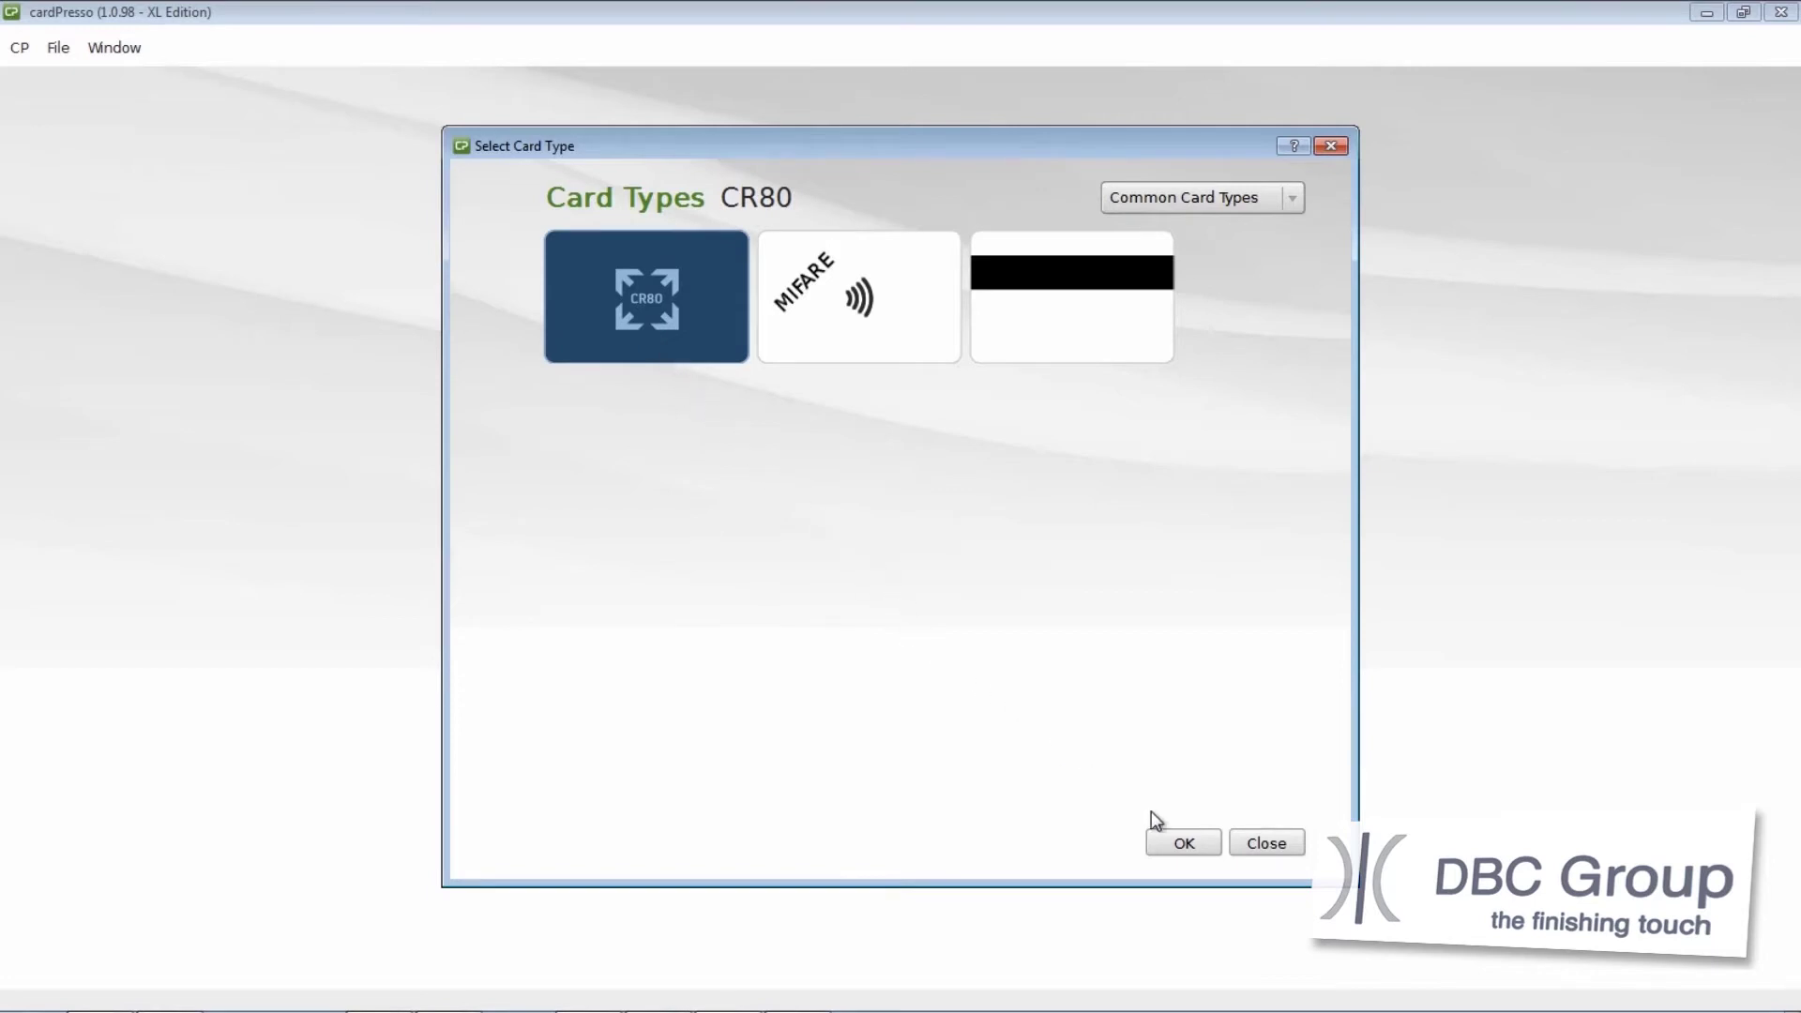
{"action": "left_click", "coordinate": [1184, 844]}
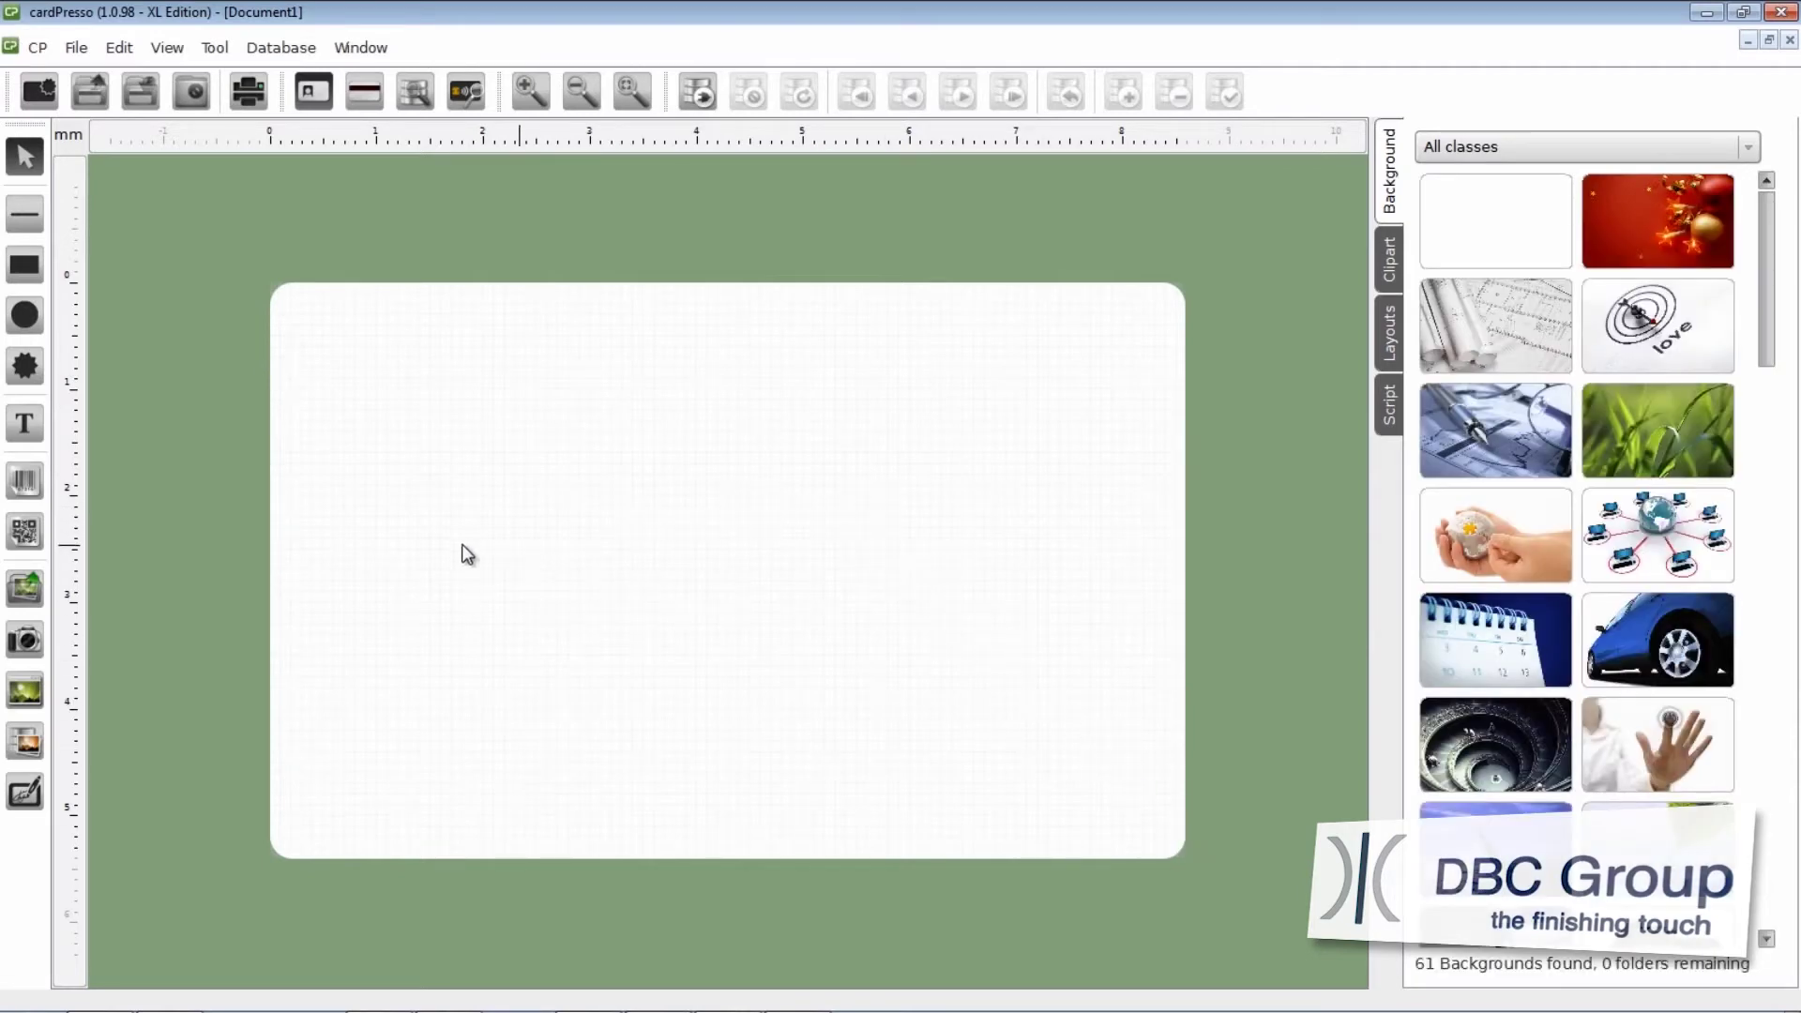
{"action": "left_click", "coordinate": [26, 588]}
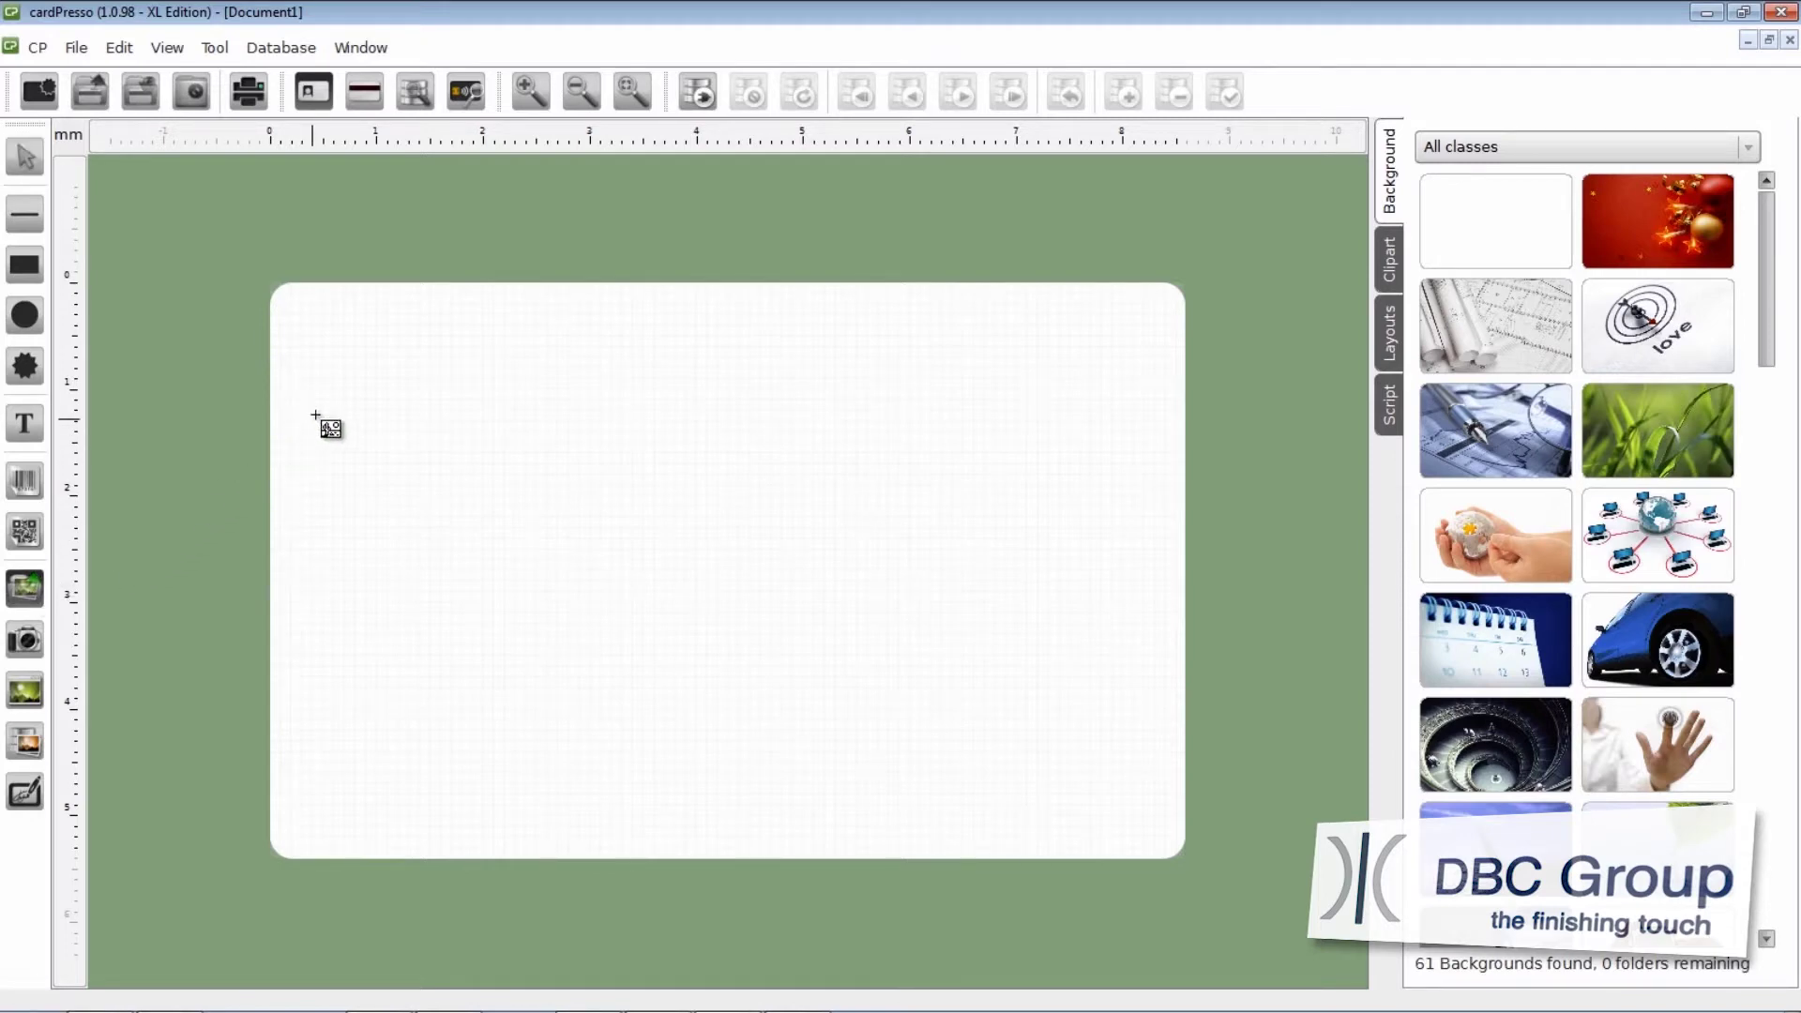
Place the Background swoosh image stretched across the whole card
{"action": "left_click", "coordinate": [270, 285]}
{"action": "left_click_drag", "start_coordinate": [505, 473], "coordinate": [1192, 859]}
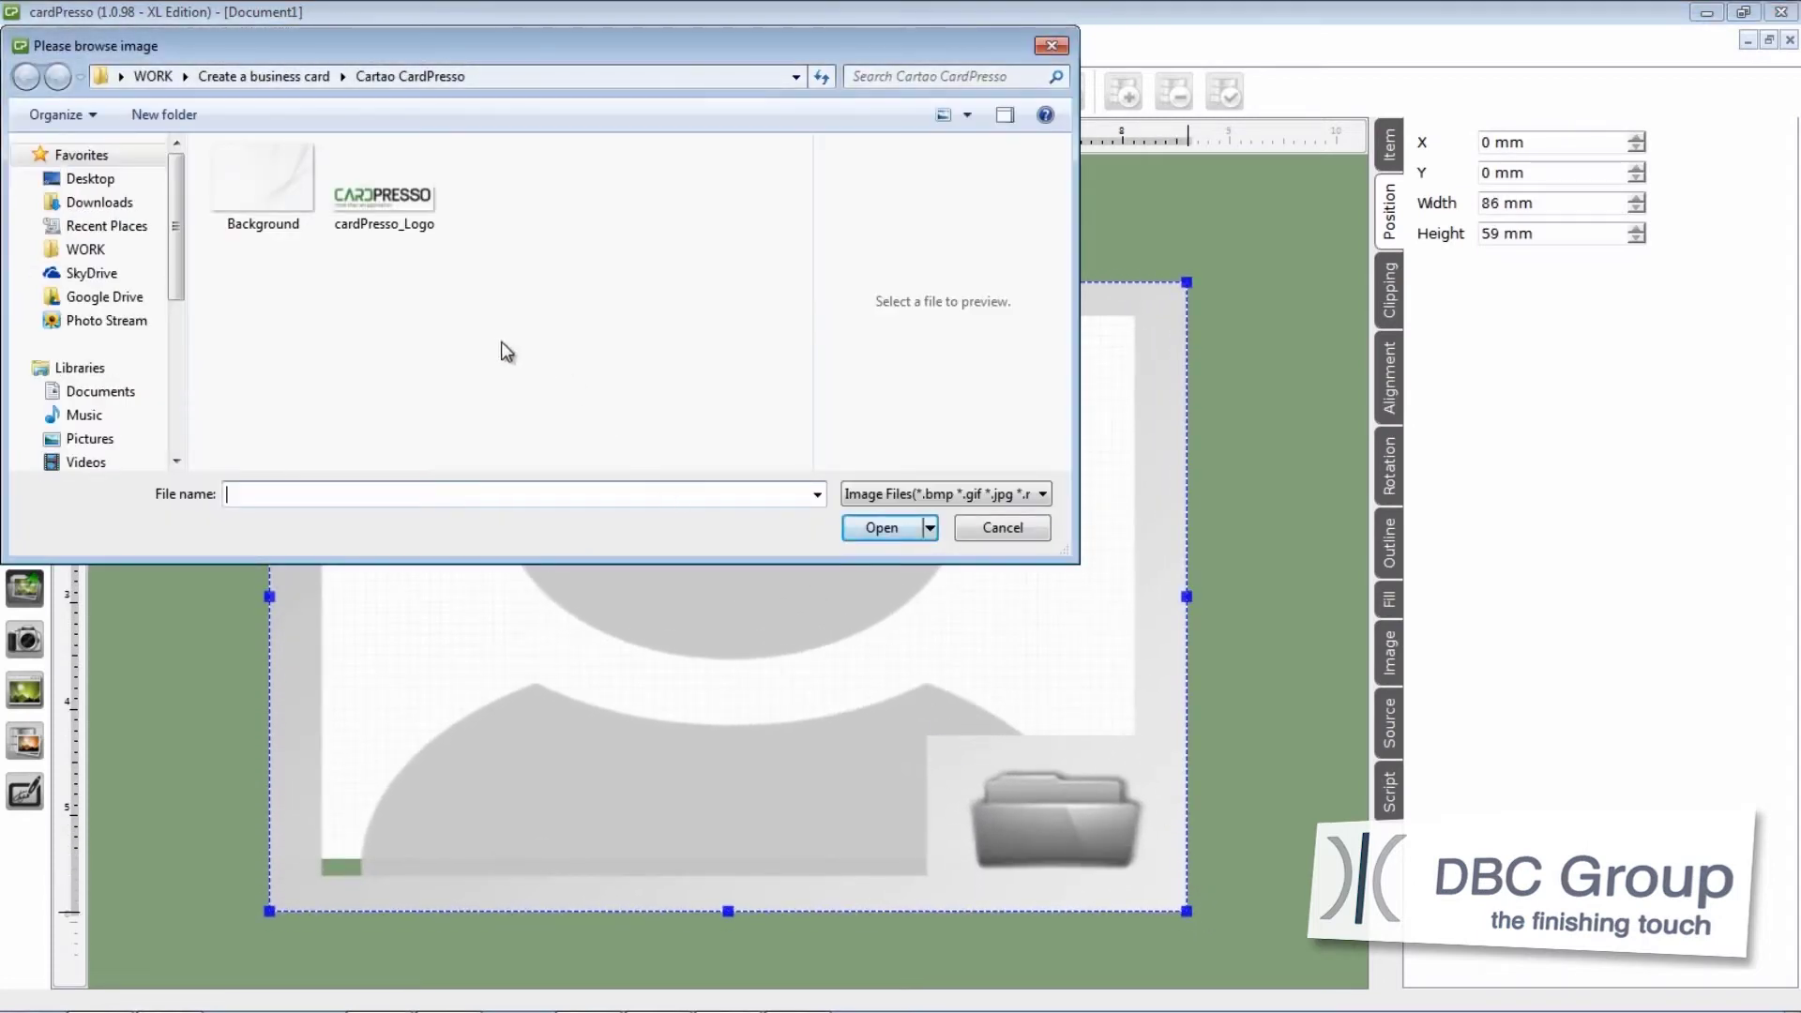
{"action": "left_click", "coordinate": [280, 198]}
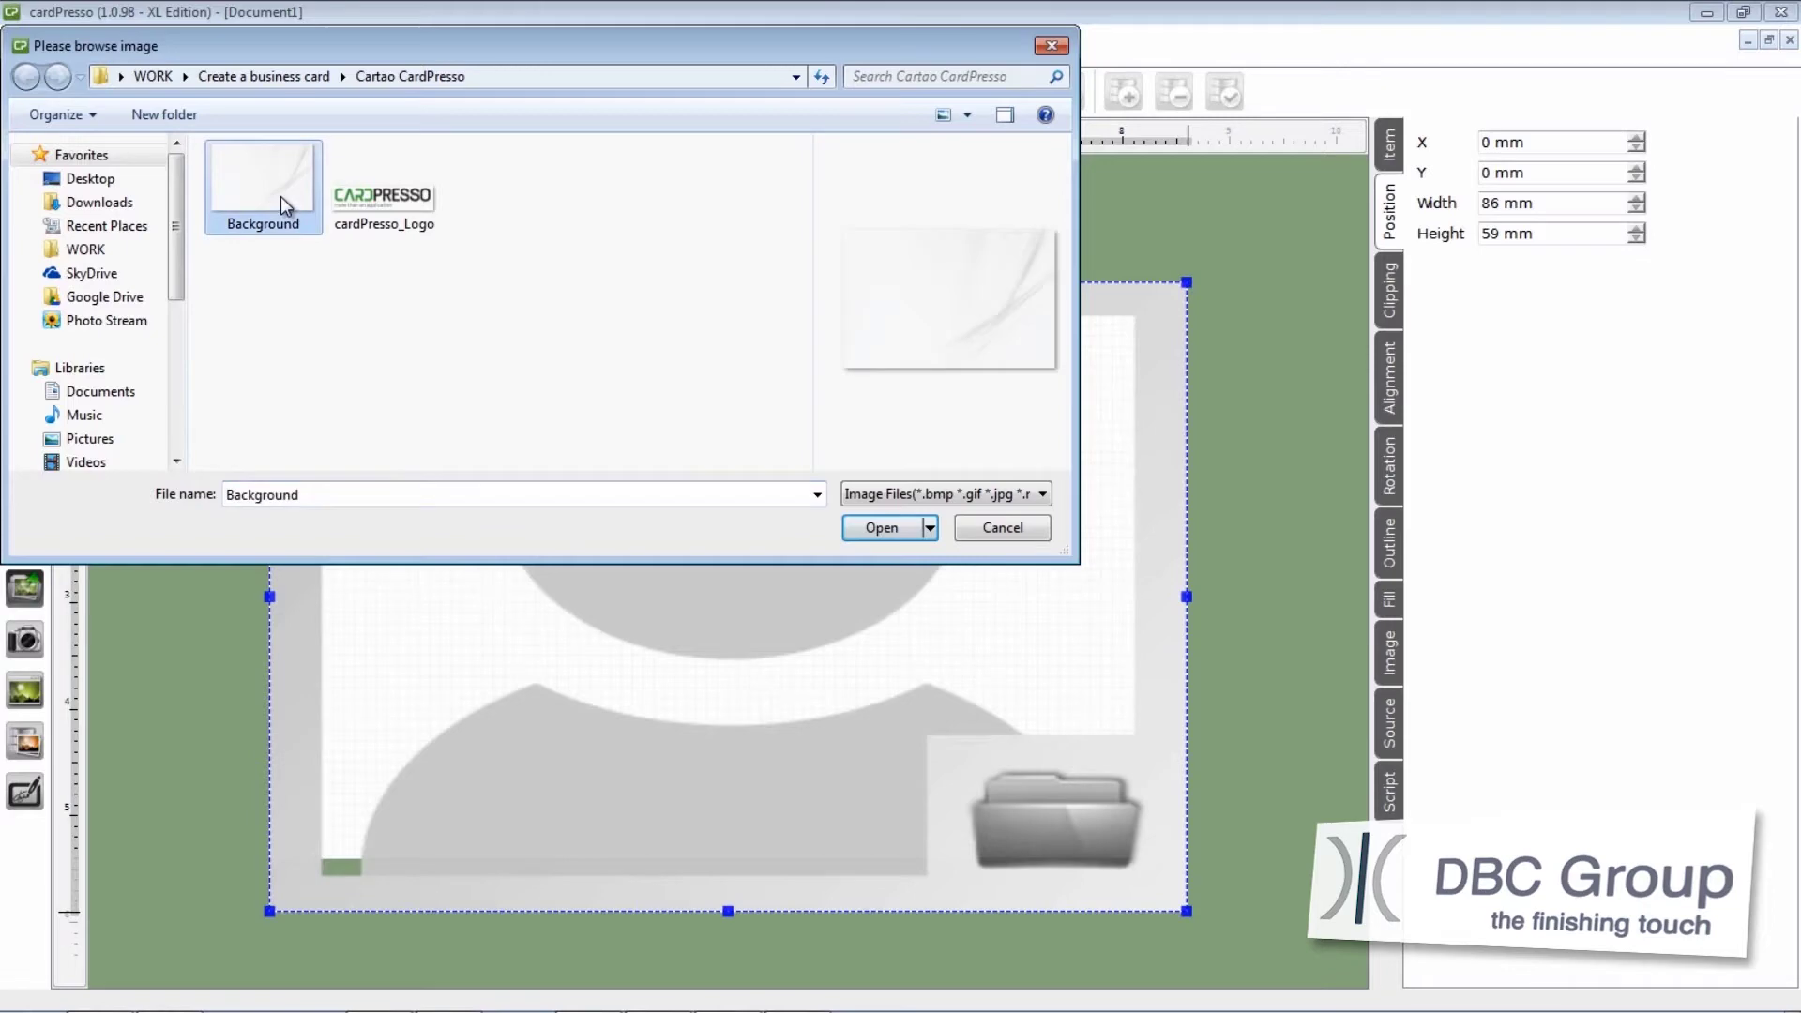
{"action": "left_click", "coordinate": [877, 529]}
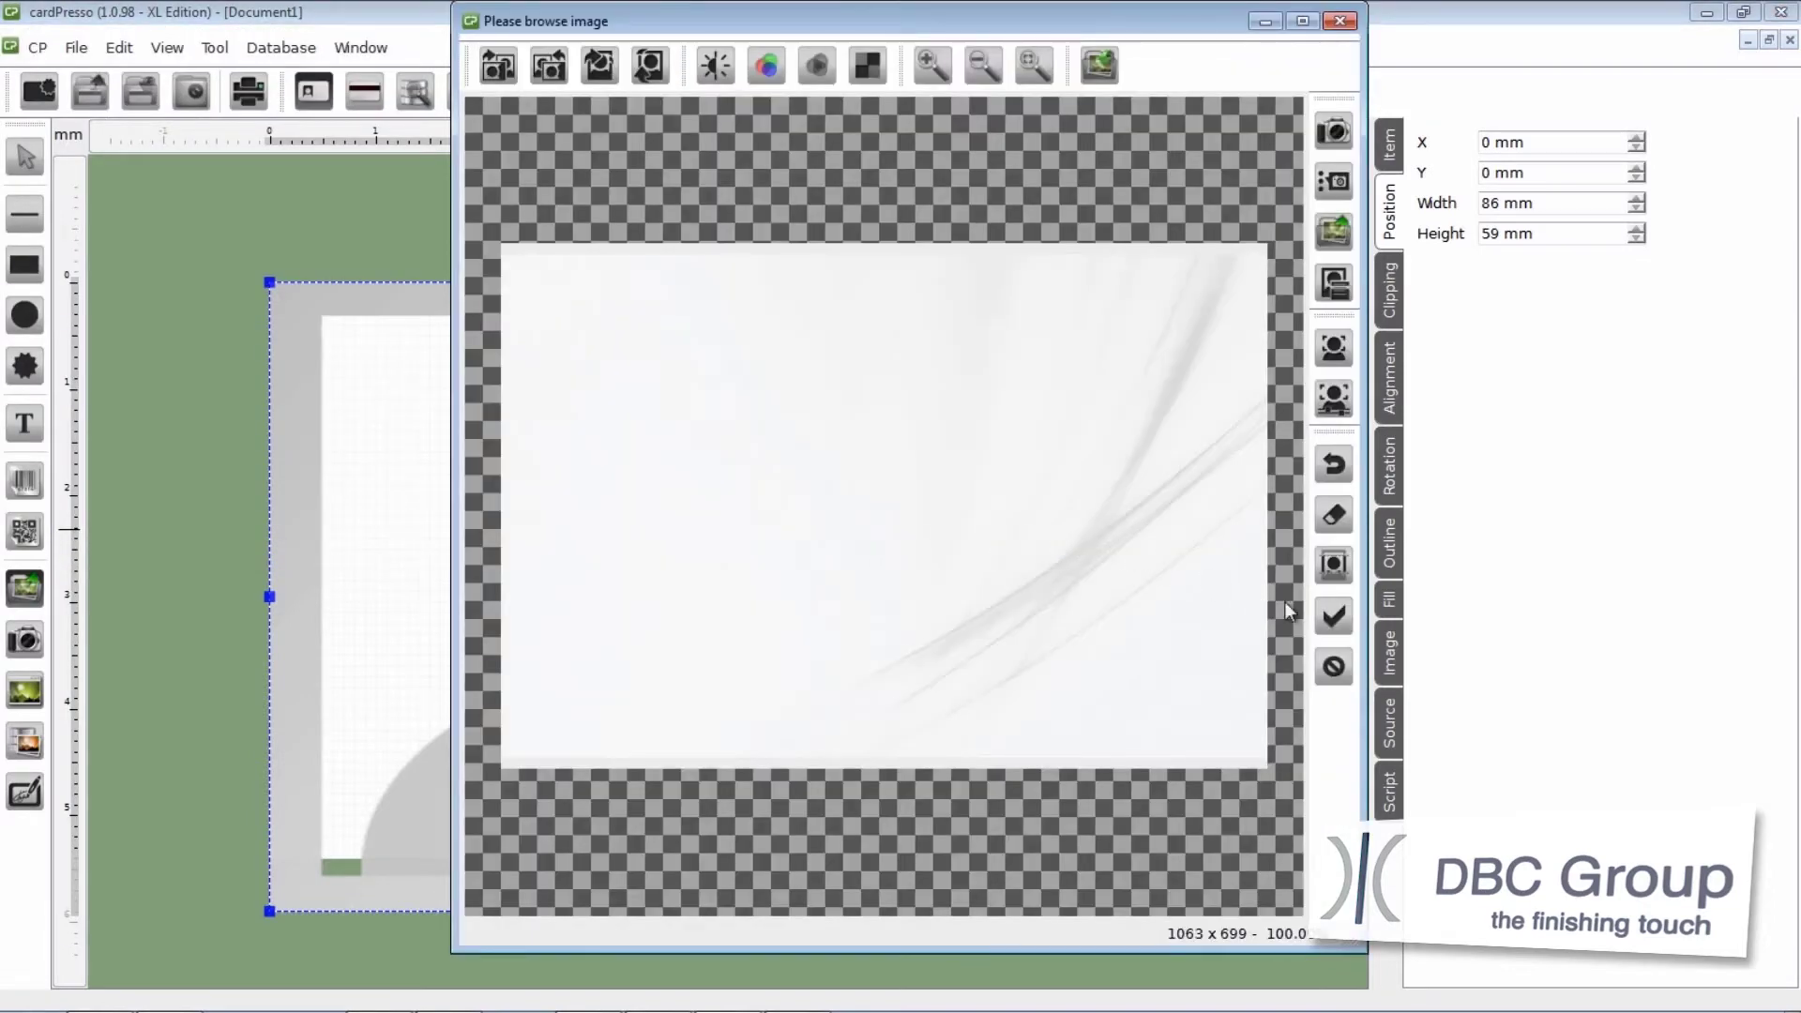
{"action": "left_click", "coordinate": [1333, 616]}
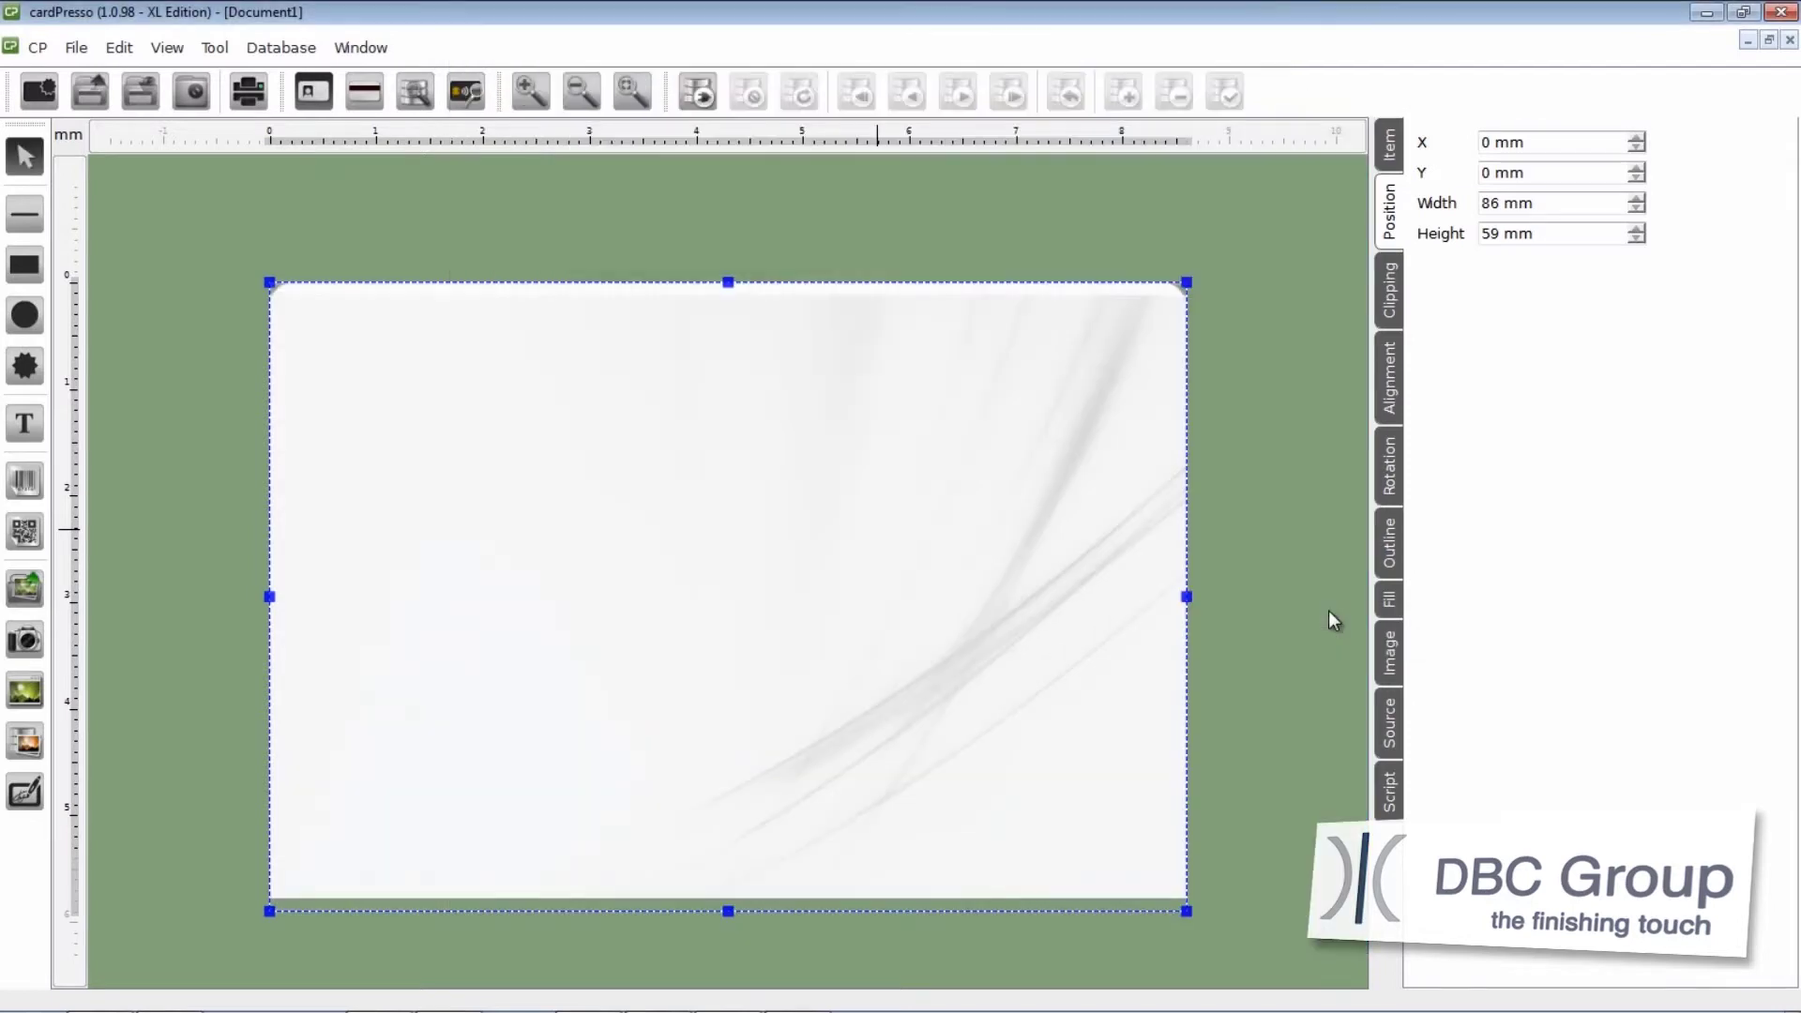
Make the placed swoosh image the card's background via Set As Background
{"action": "right_click", "coordinate": [724, 489]}
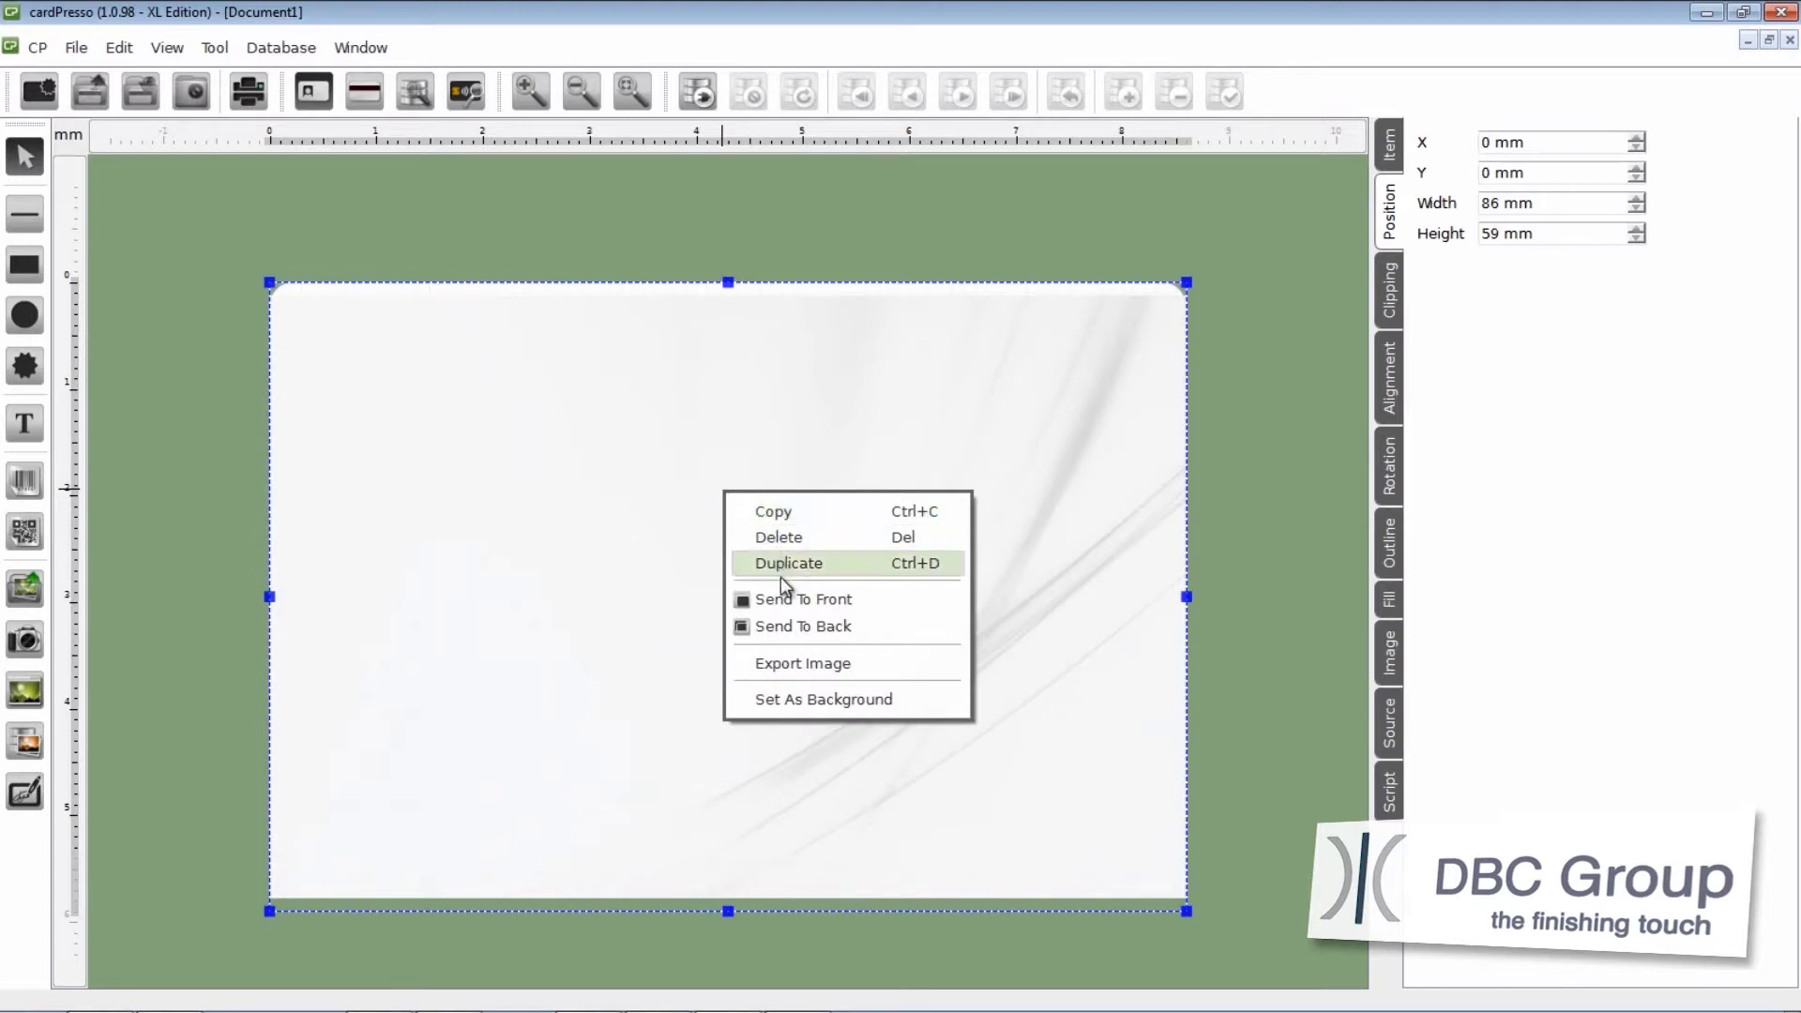
{"action": "left_click", "coordinate": [819, 699]}
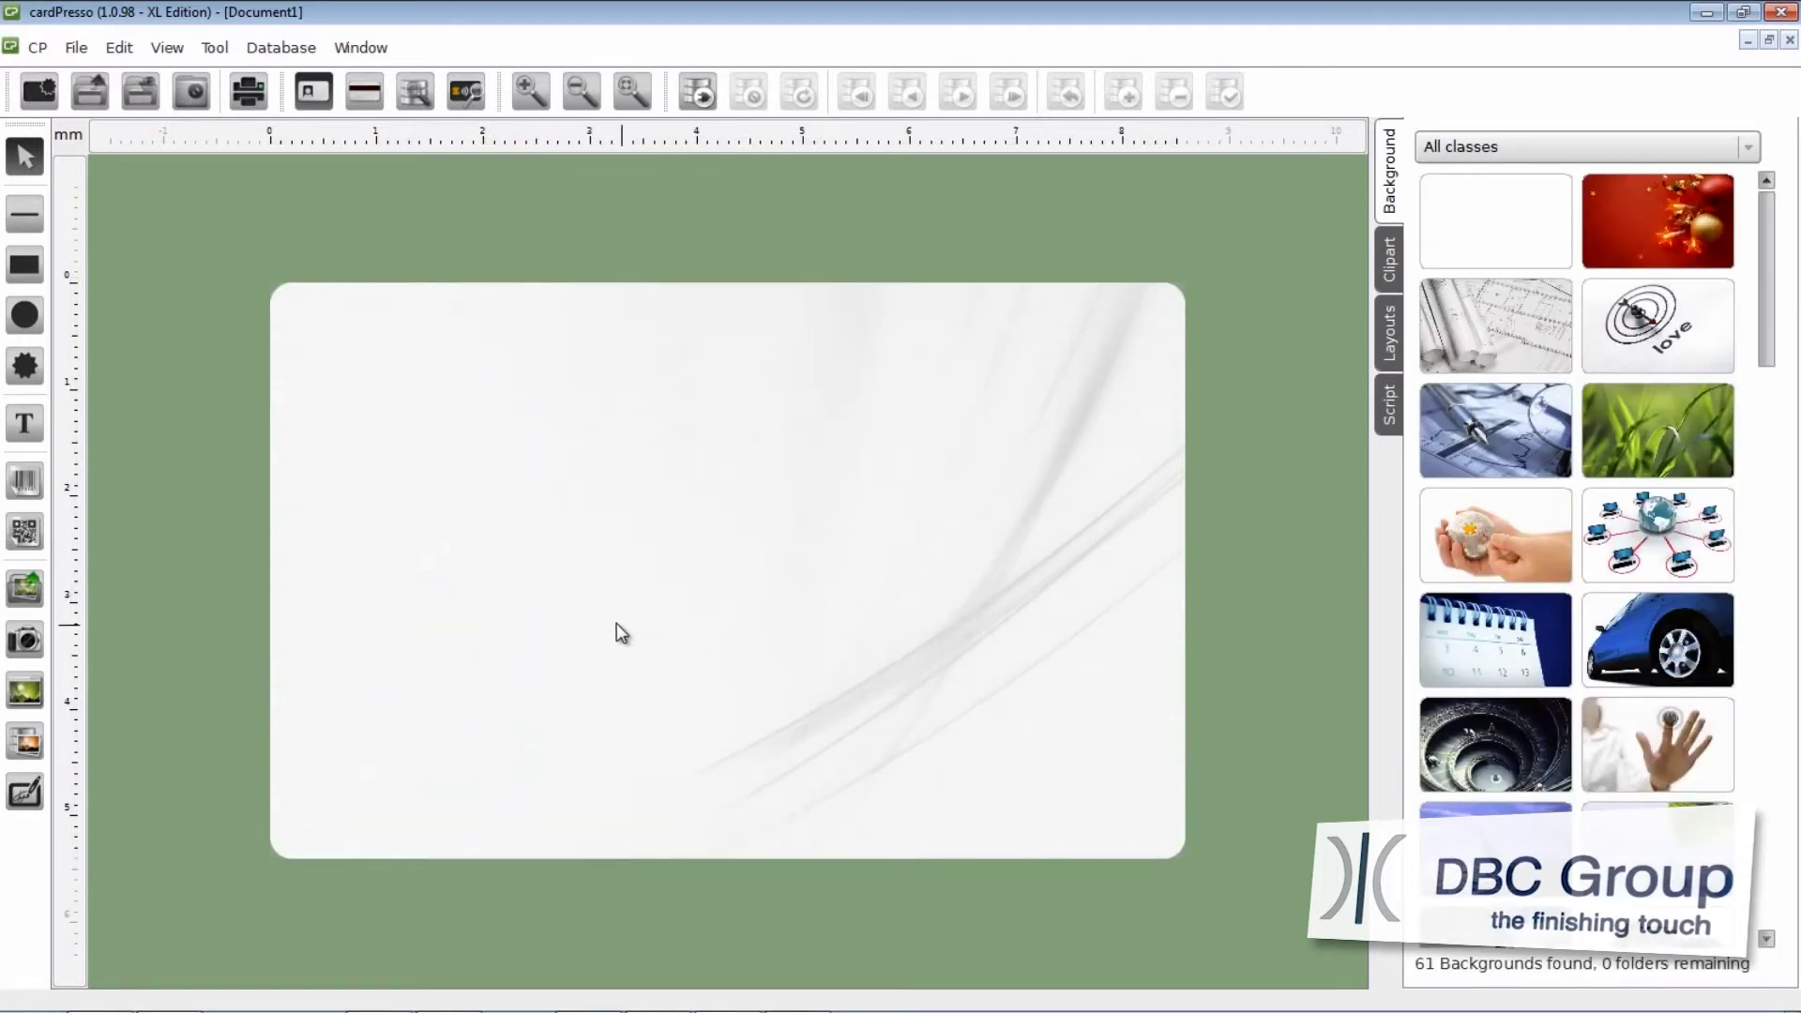
Place the cardPresso_Logo image in an area at the card's upper left
{"action": "left_click", "coordinate": [26, 588]}
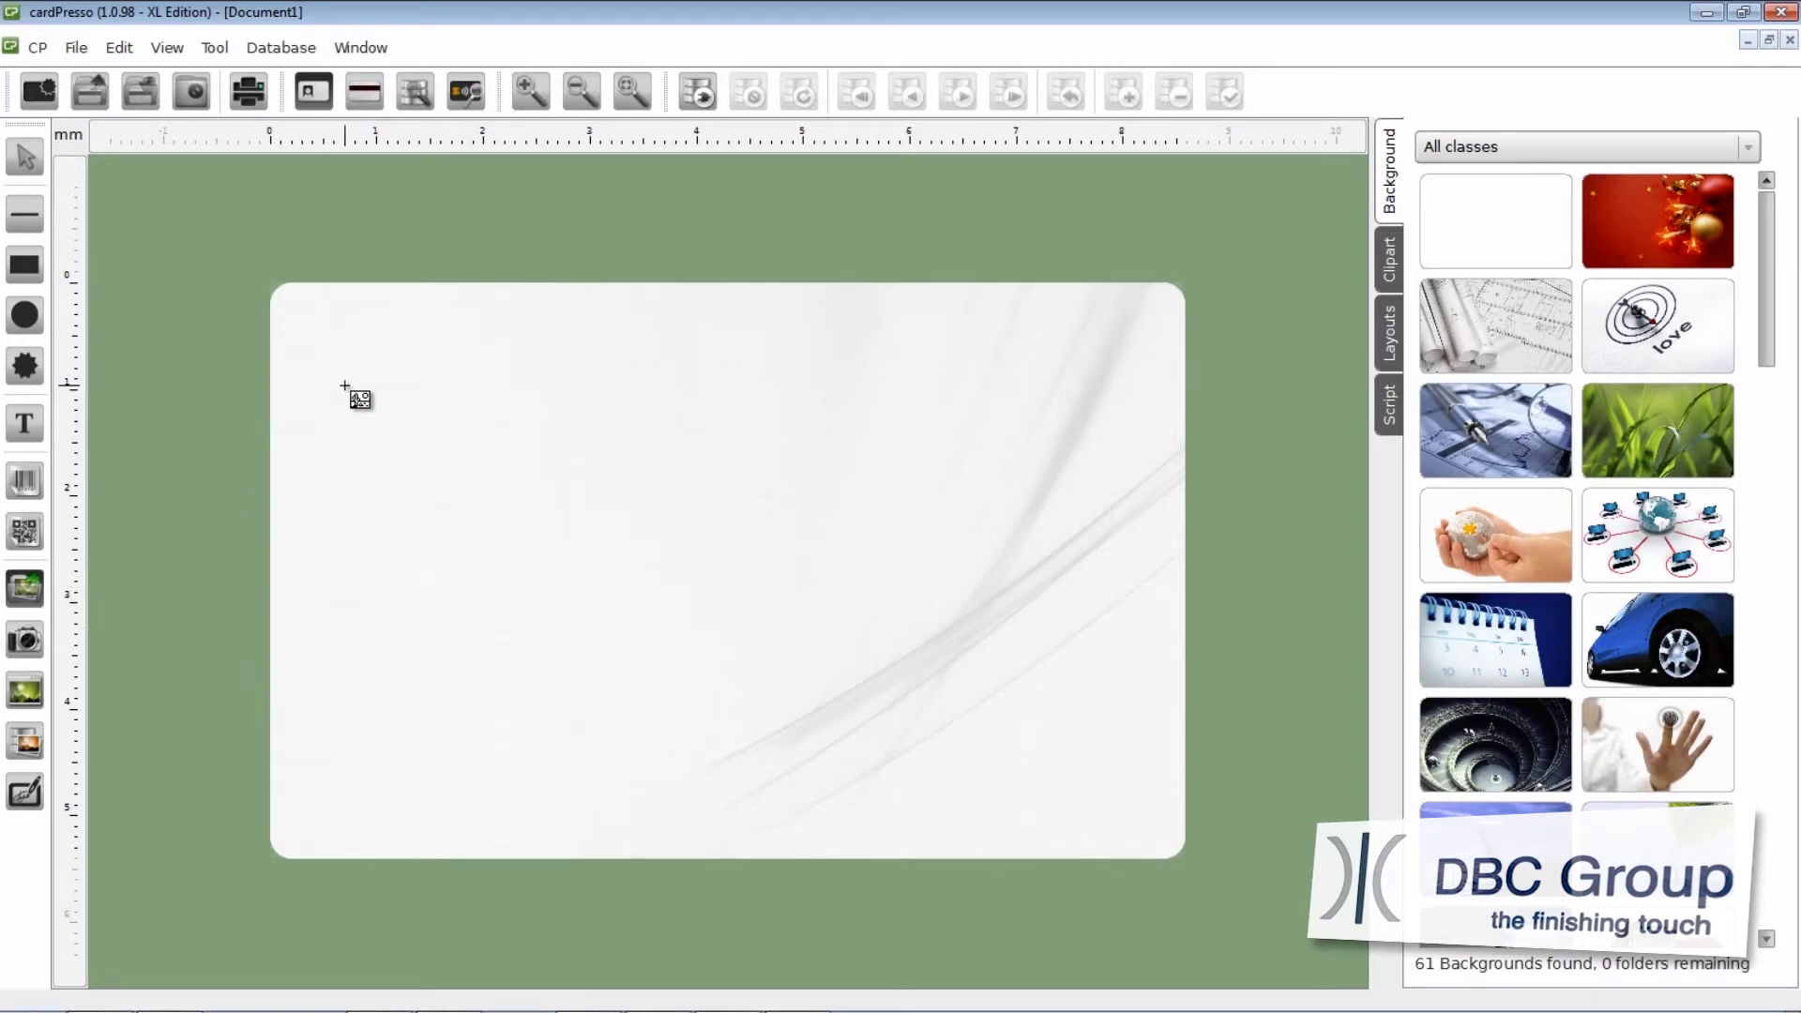
{"action": "mouse_move", "coordinate": [343, 389]}
{"action": "left_mouse_down"}
{"action": "mouse_move", "coordinate": [465, 473]}
{"action": "mouse_move", "coordinate": [760, 568]}
{"action": "left_mouse_up"}
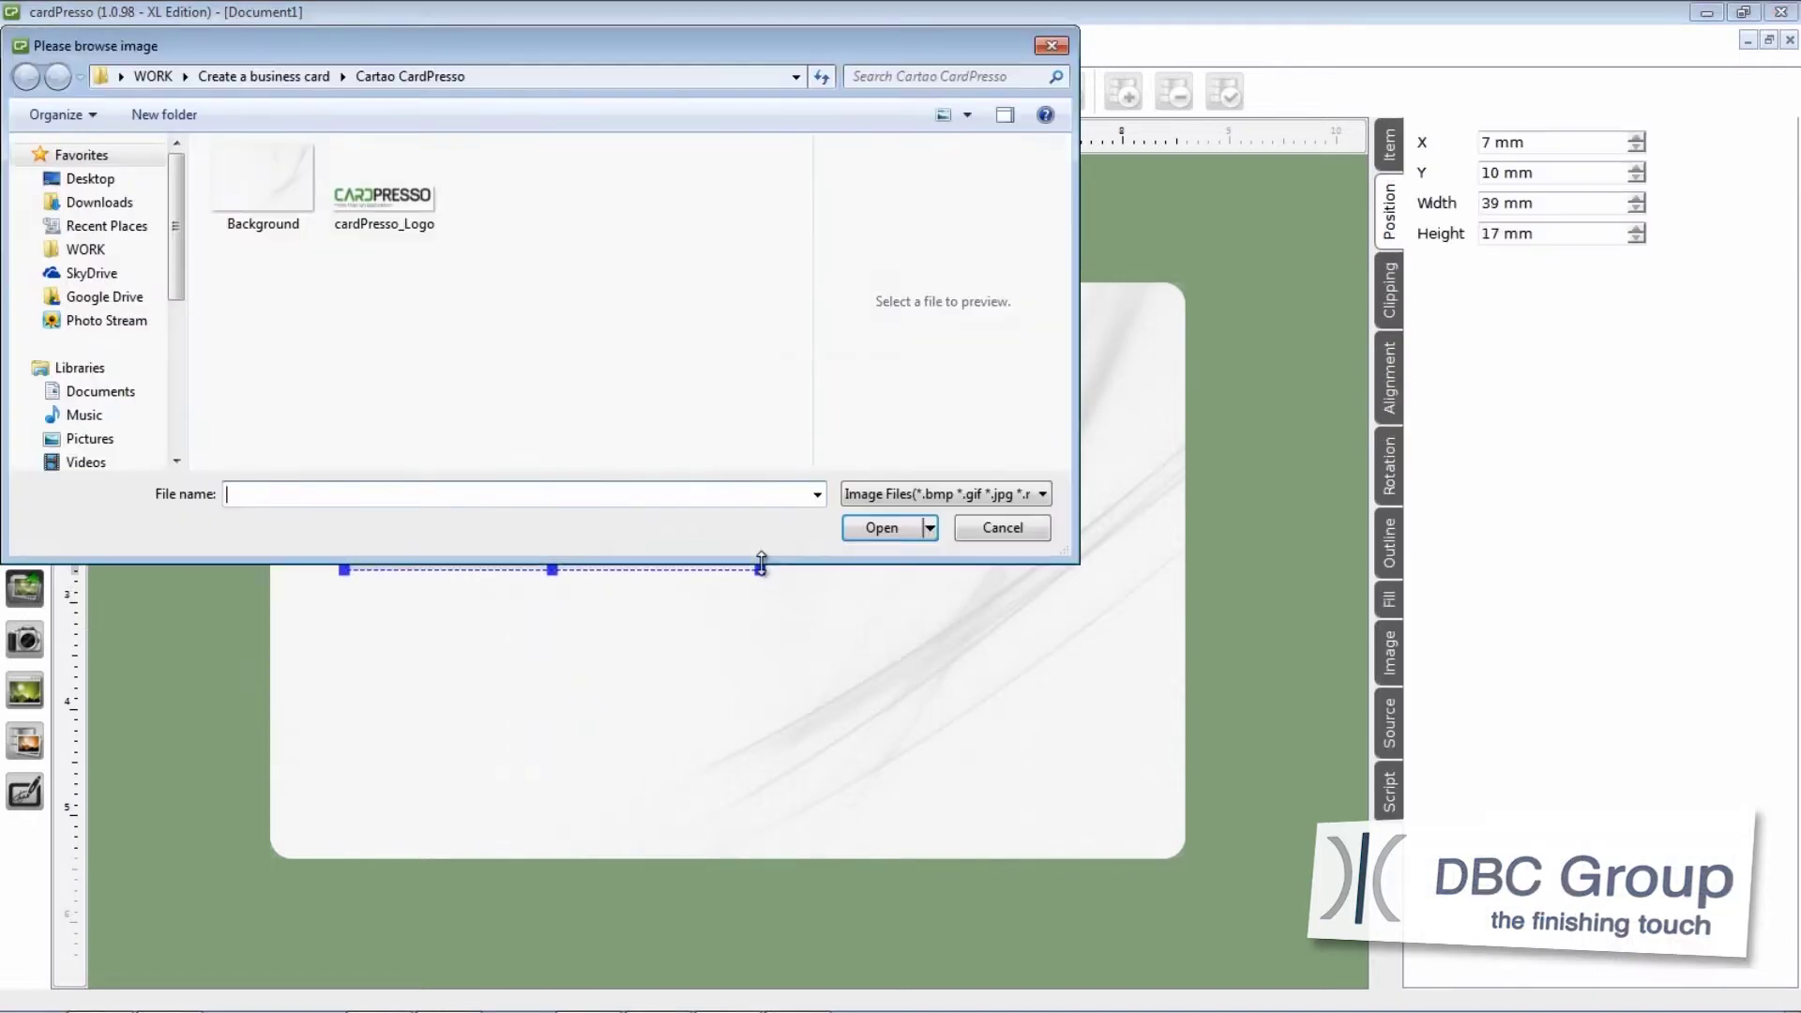
{"action": "left_click", "coordinate": [382, 198]}
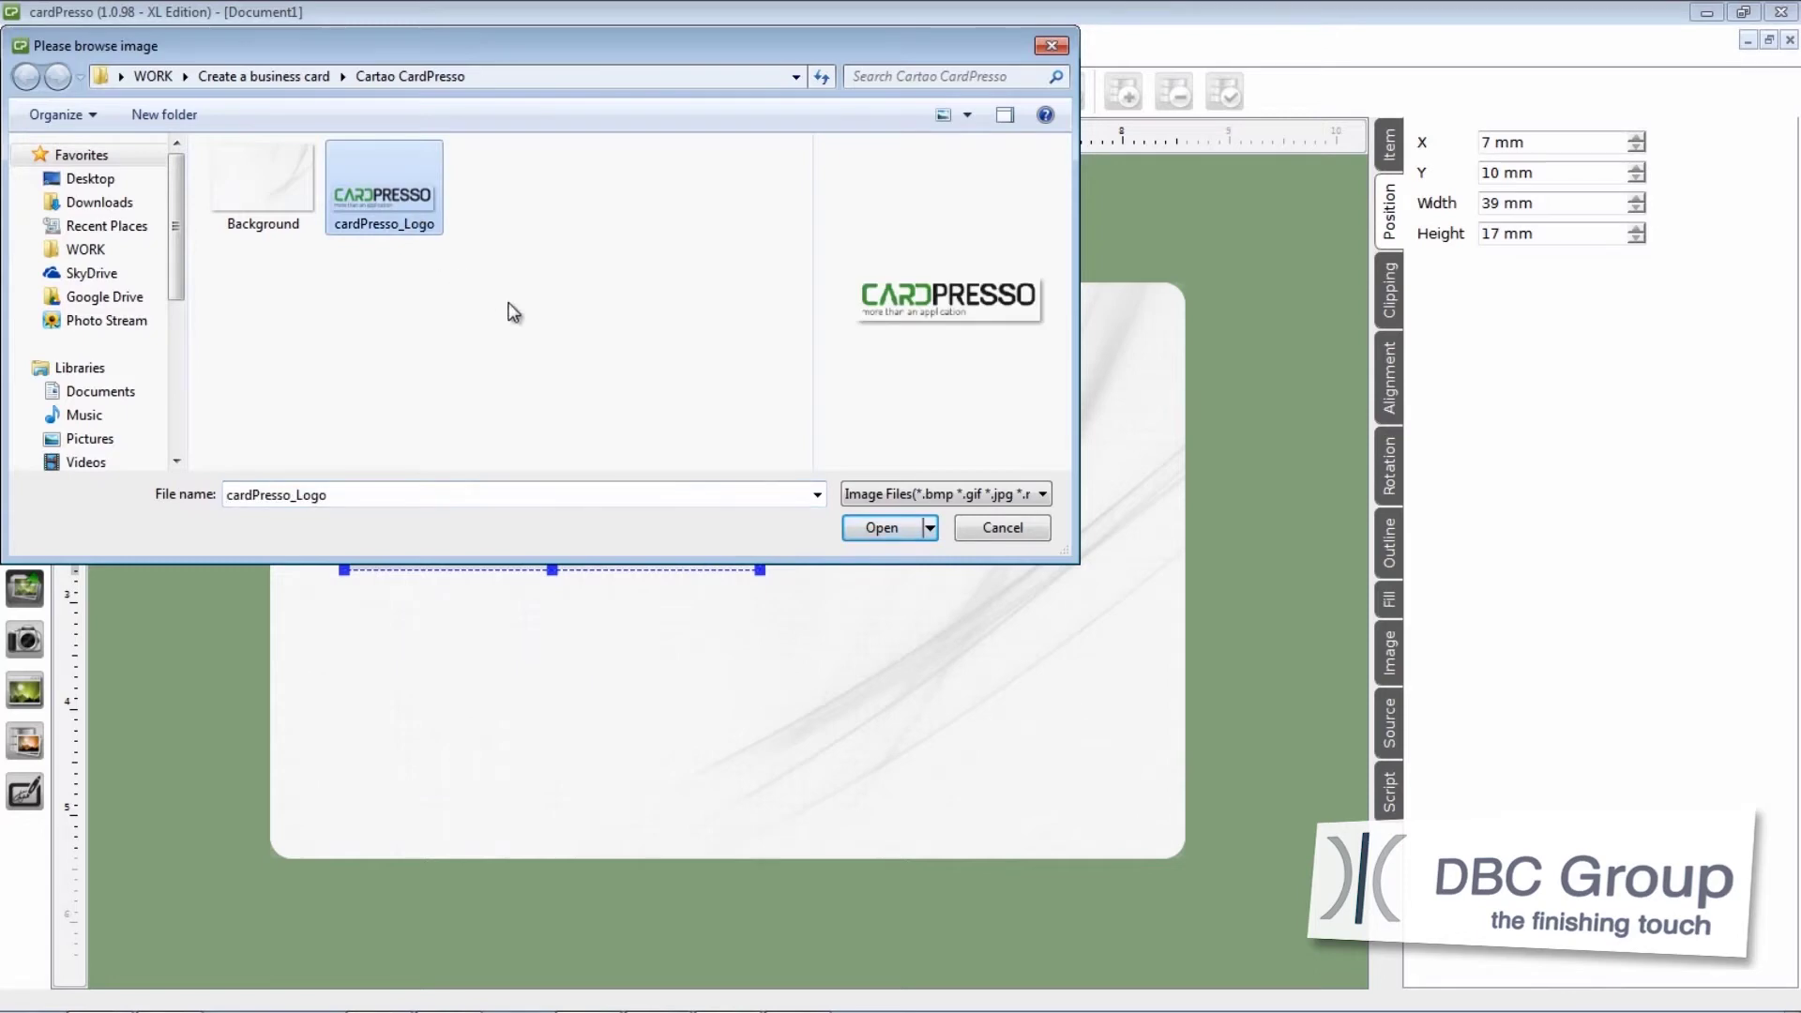
{"action": "left_click", "coordinate": [877, 528]}
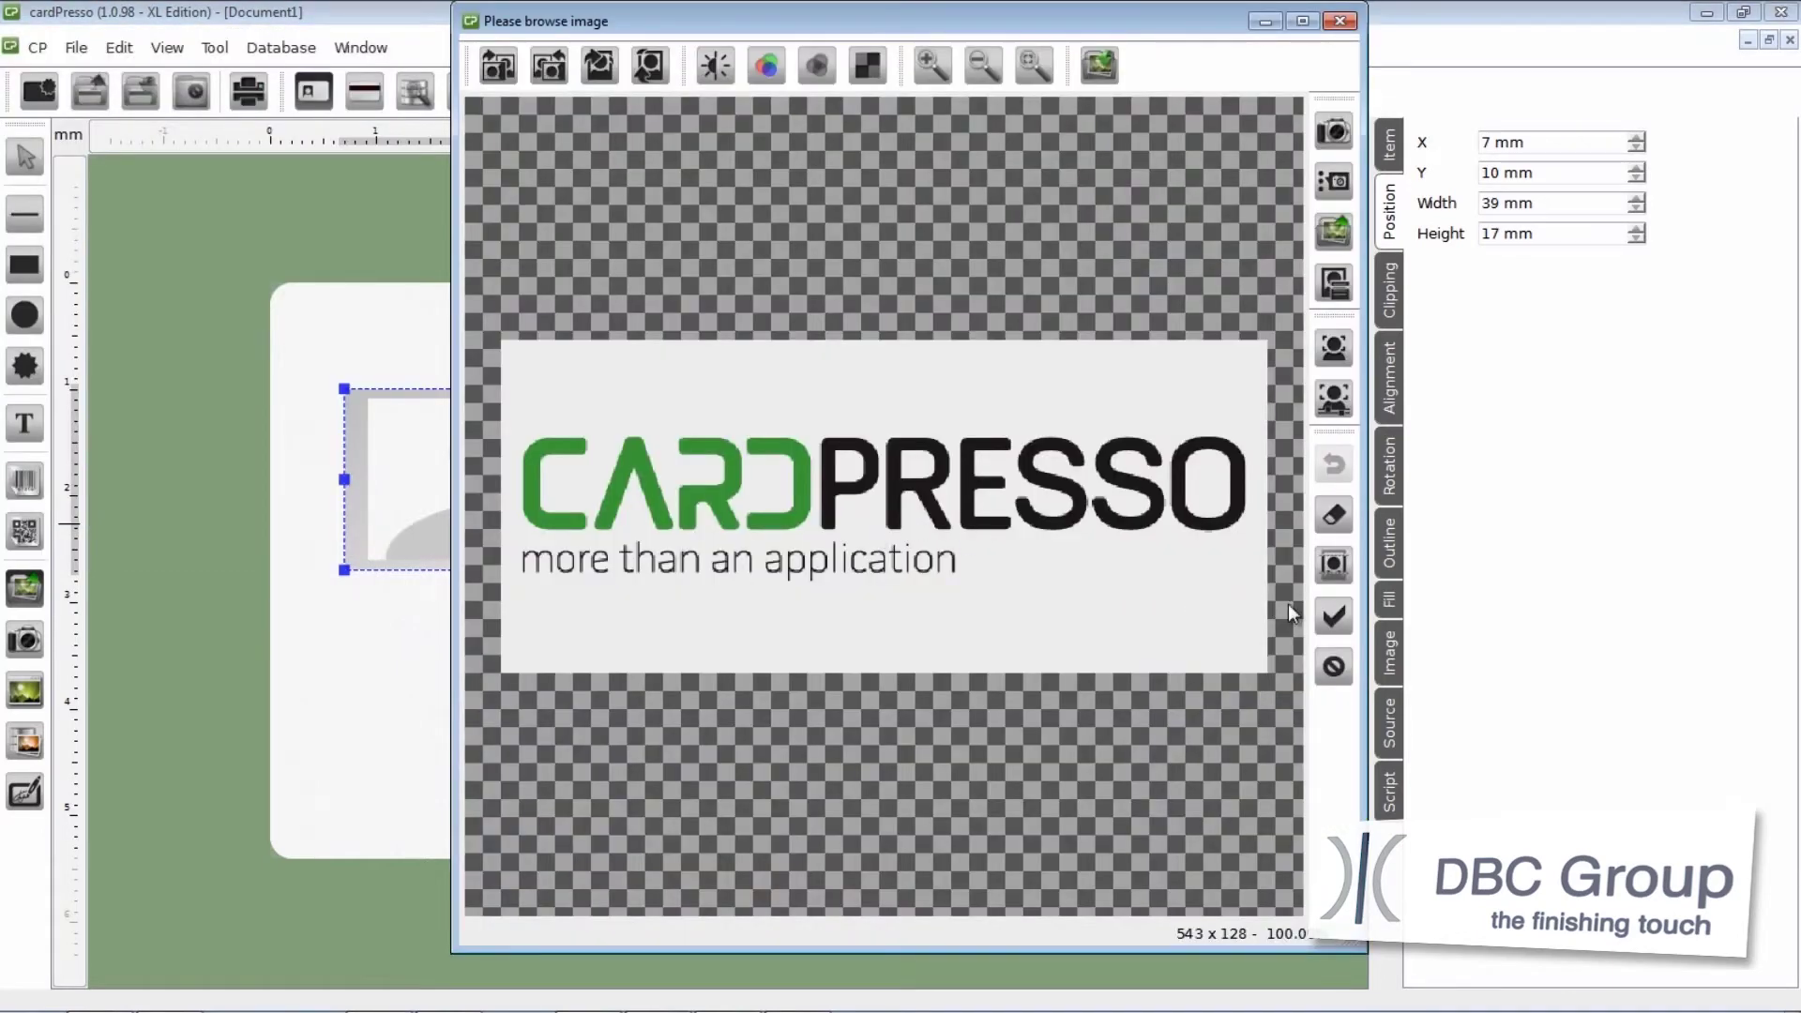
{"action": "left_click", "coordinate": [1333, 615]}
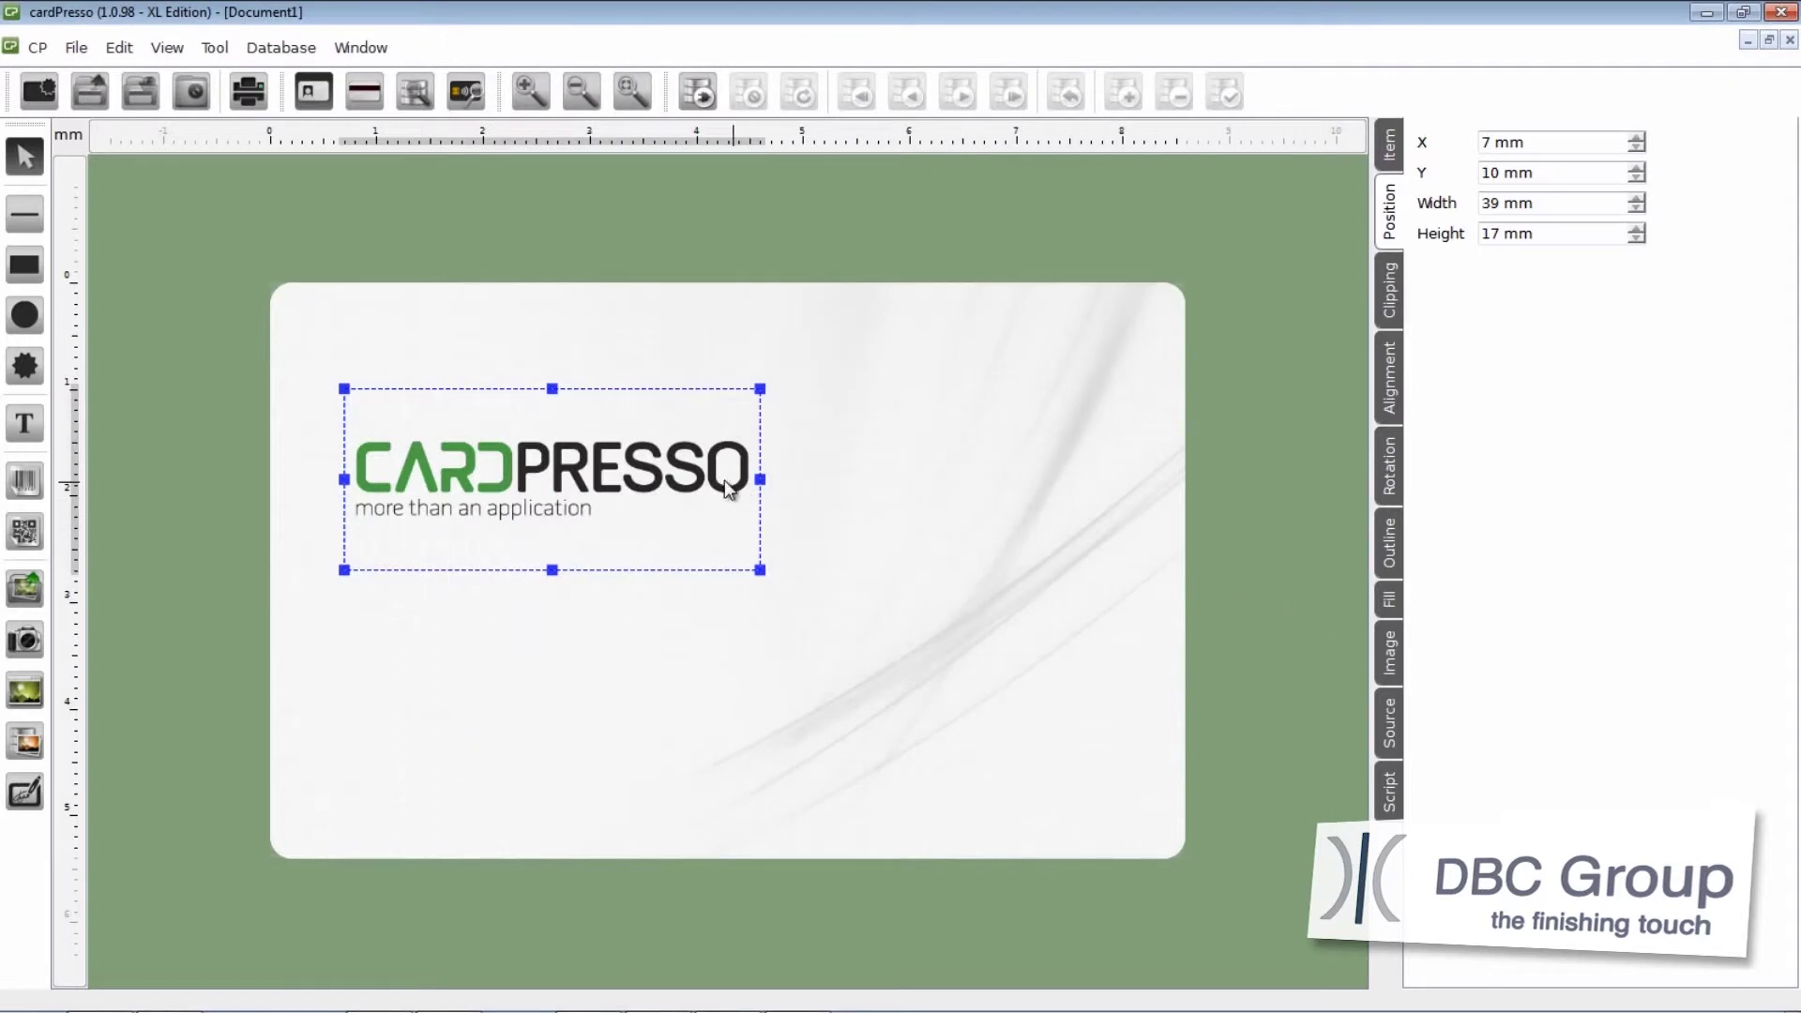
Nudge the logo toward the corner and enlarge its box slightly taller and wider
{"action": "left_click_drag", "start_coordinate": [578, 455], "coordinate": [568, 422]}
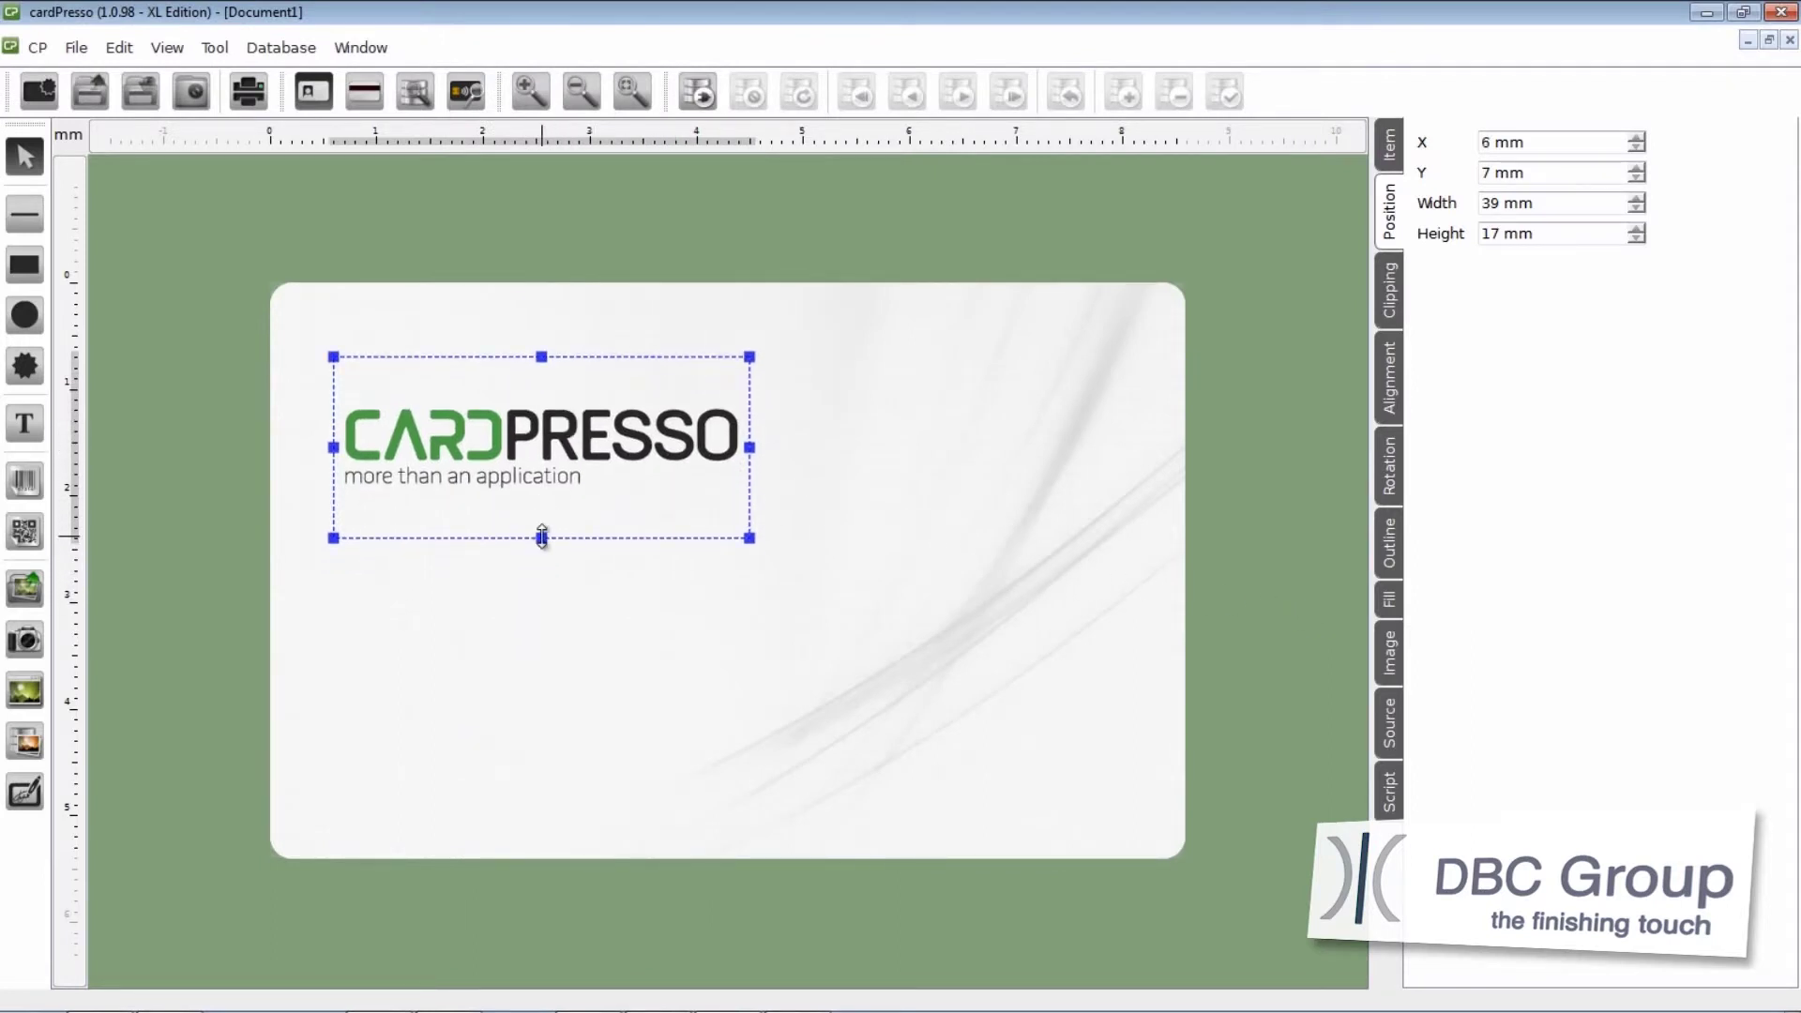
{"action": "left_click_drag", "start_coordinate": [542, 535], "coordinate": [548, 579]}
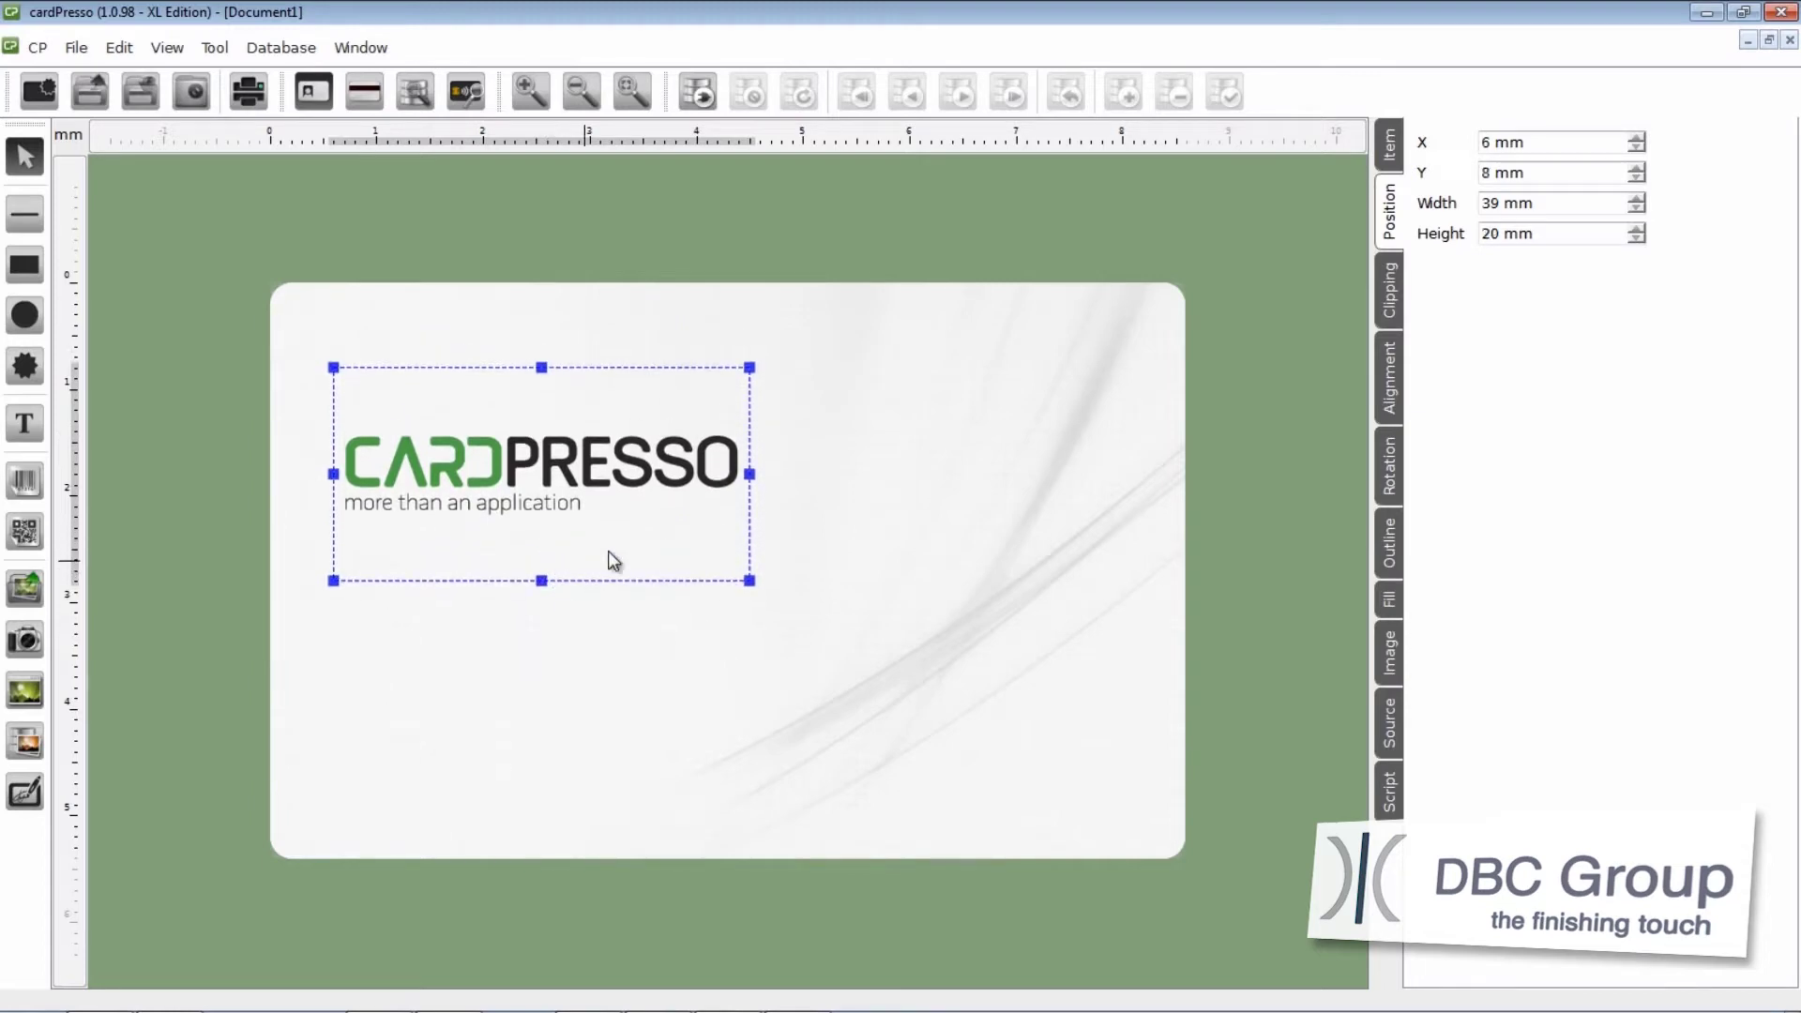
{"action": "left_click_drag", "start_coordinate": [758, 473], "coordinate": [804, 478]}
{"action": "left_click", "coordinate": [646, 609]}
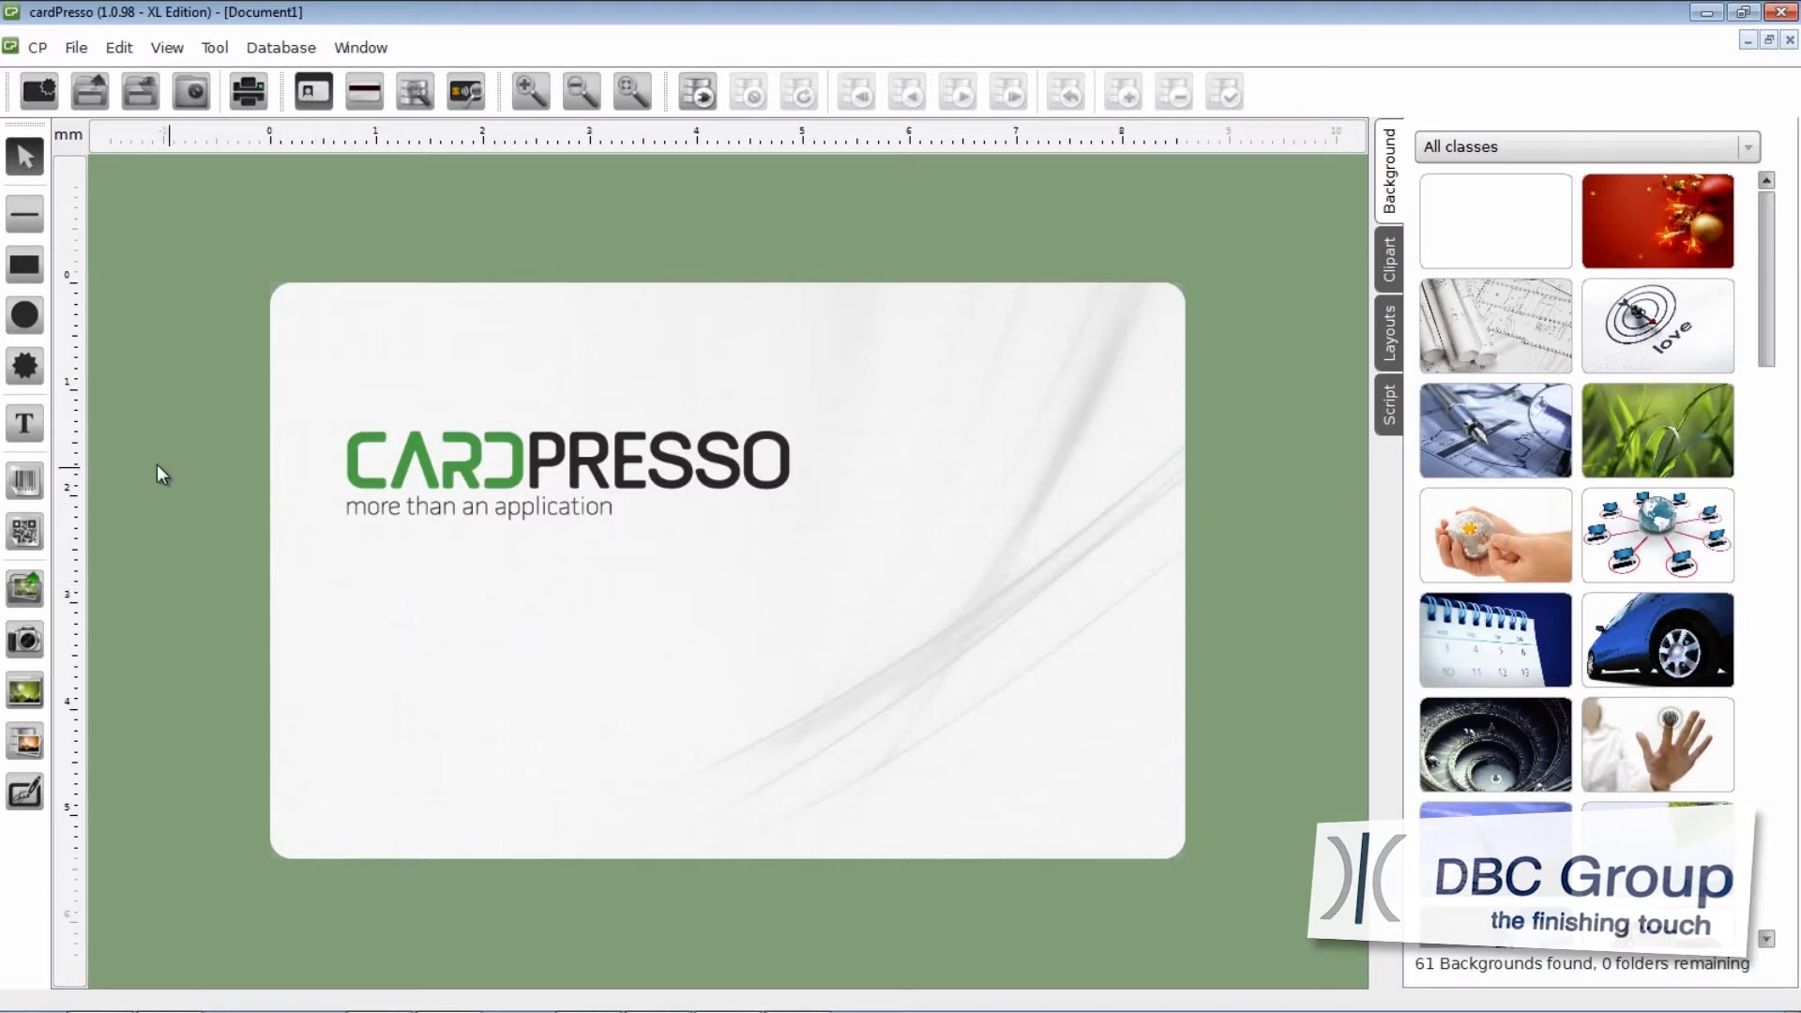
{"action": "left_click", "coordinate": [26, 423]}
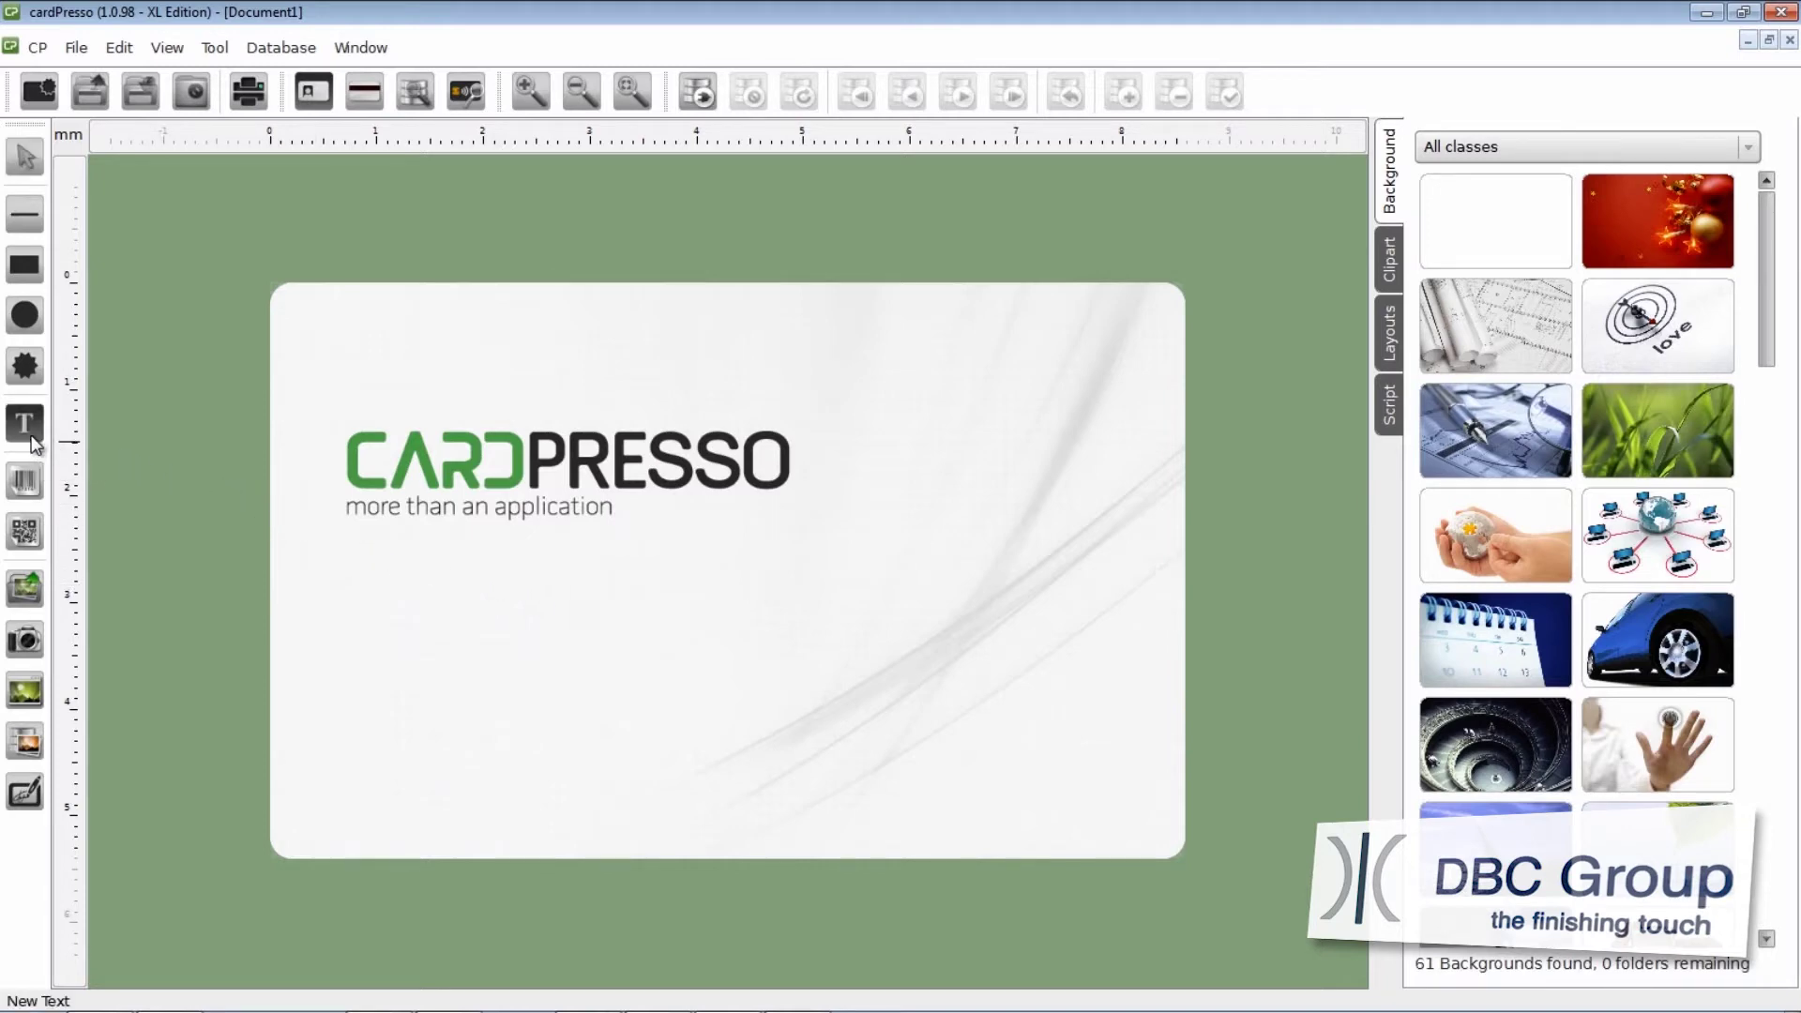
{"action": "left_click", "coordinate": [363, 601]}
{"action": "left_click_drag", "start_coordinate": [383, 605], "coordinate": [623, 643]}
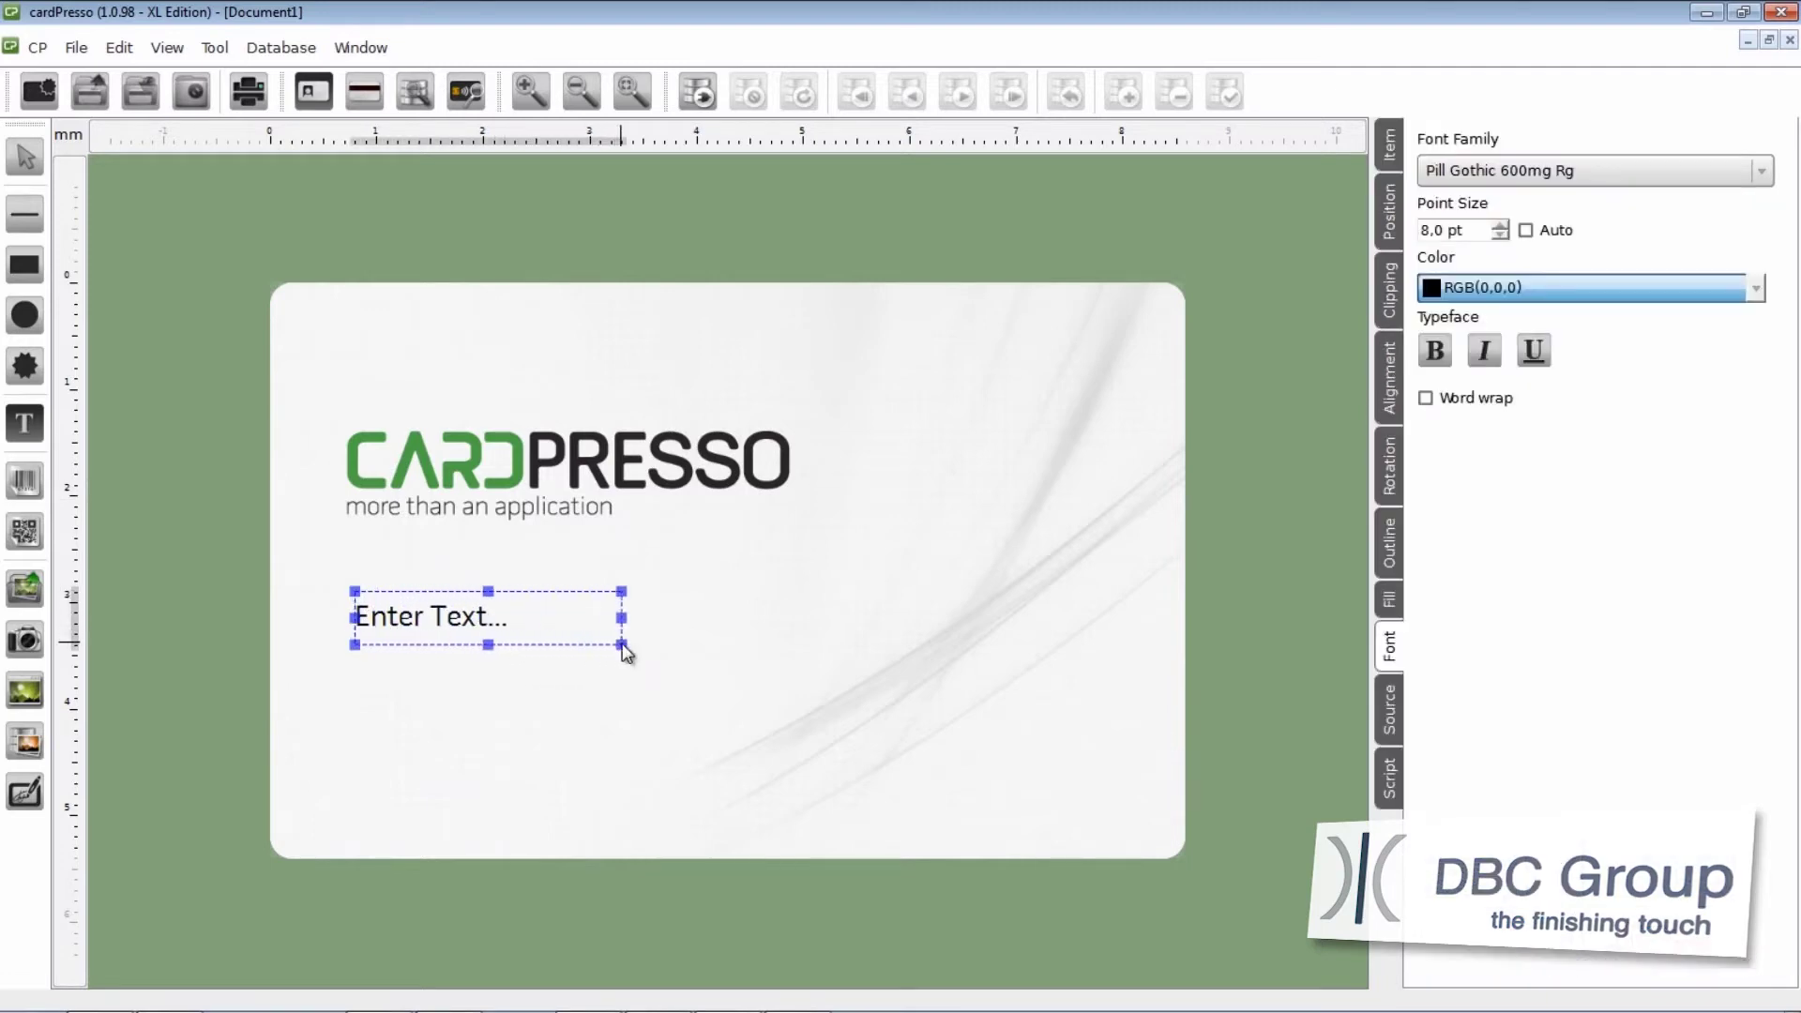
{"action": "double_click", "coordinate": [471, 617]}
{"action": "left_click_drag", "start_coordinate": [453, 694], "coordinate": [335, 705]}
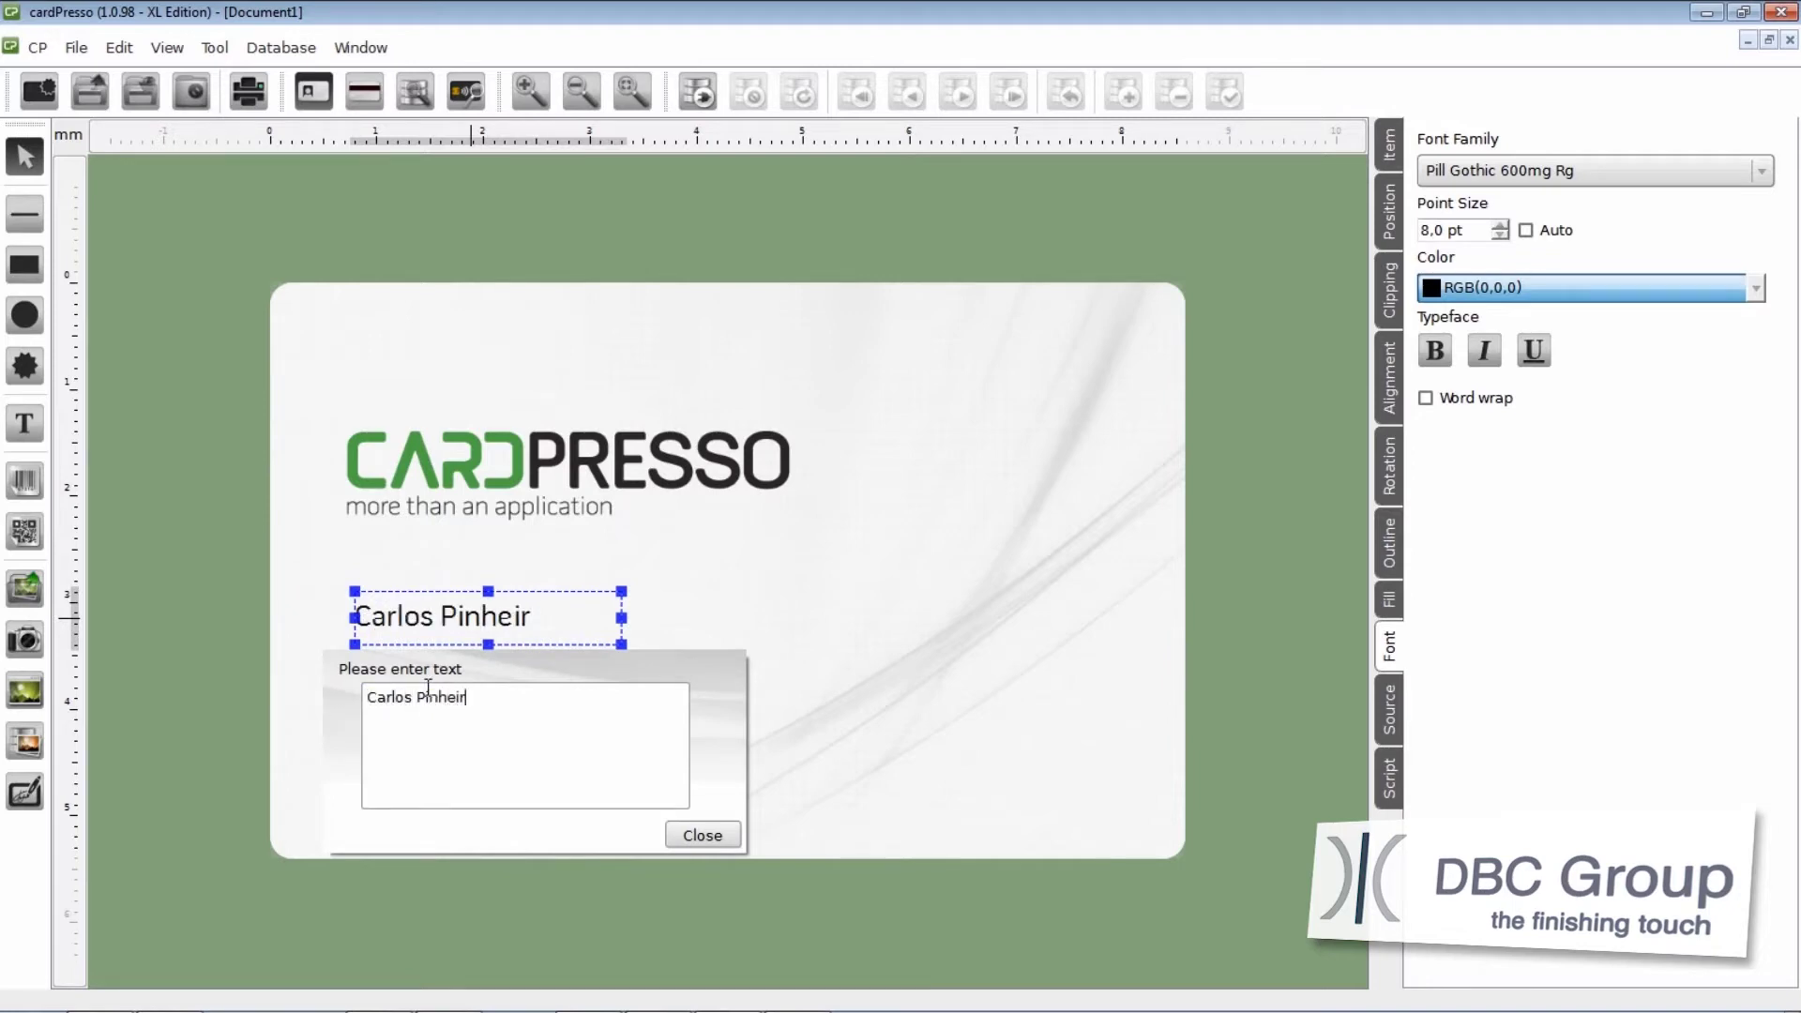
{"action": "left_click", "coordinate": [697, 834]}
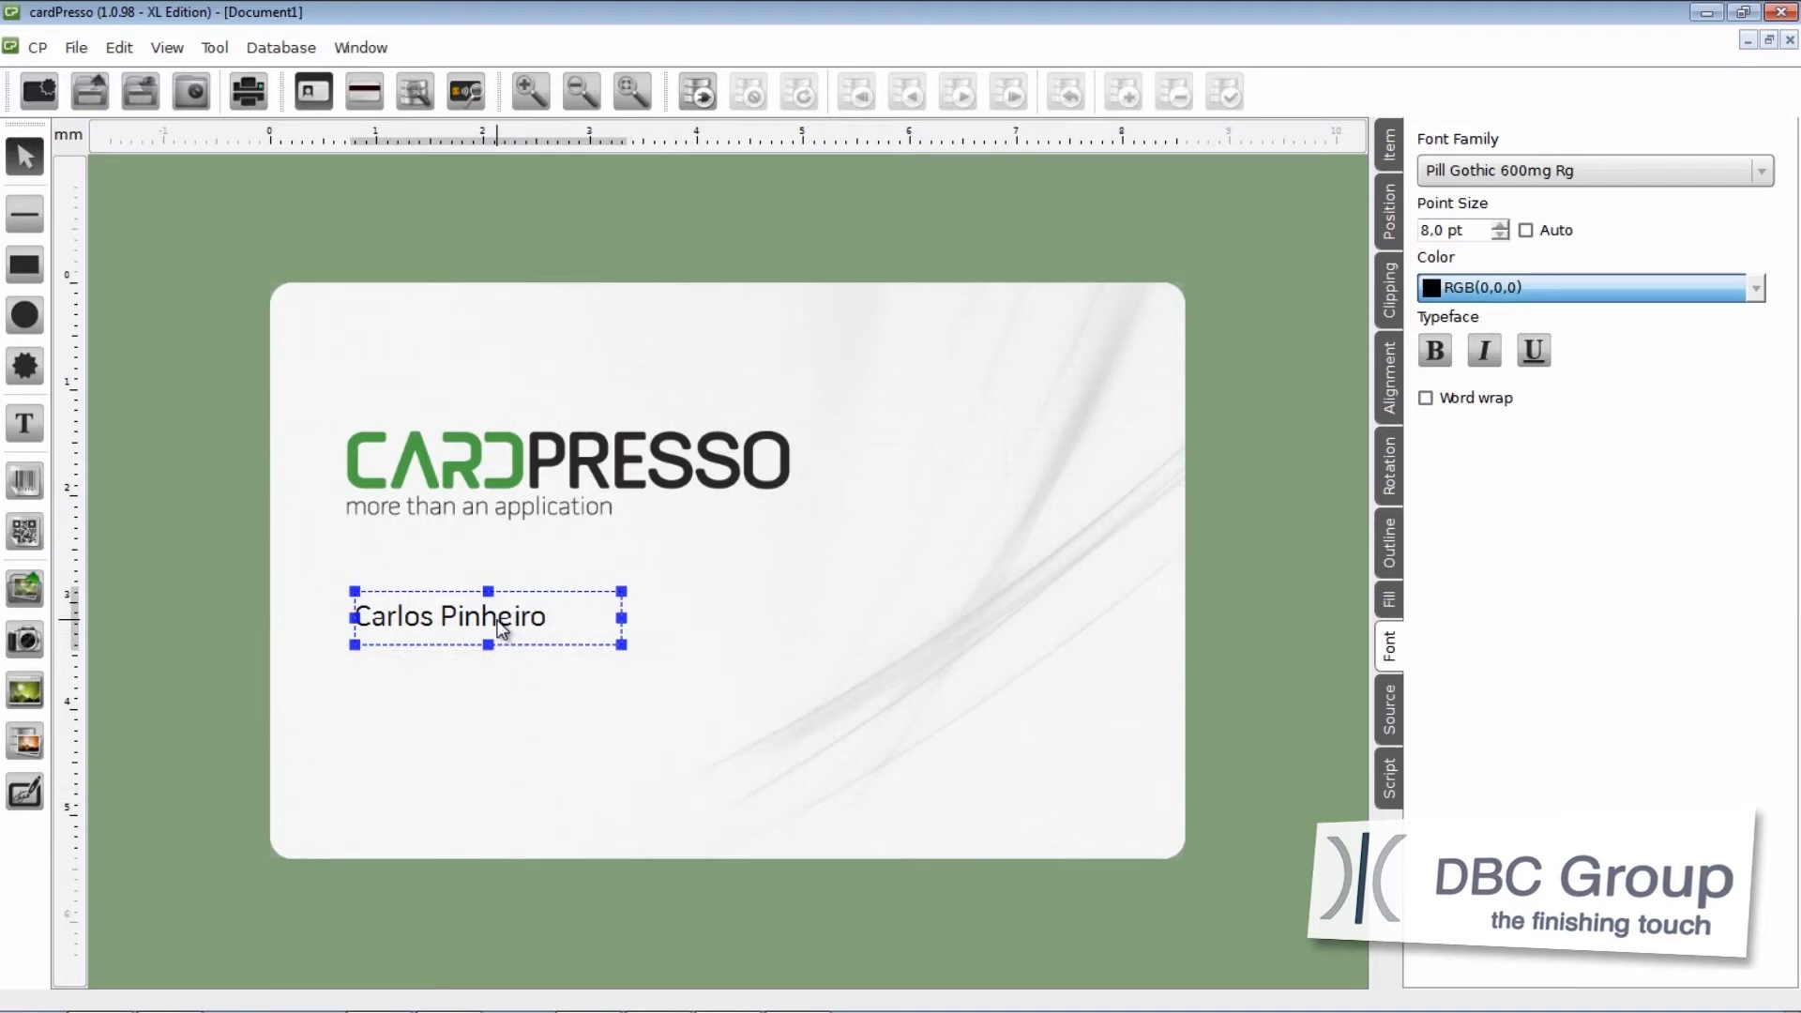
Reposition the name box lower under the logo and tighten its width and height
{"action": "left_click_drag", "start_coordinate": [504, 620], "coordinate": [528, 618]}
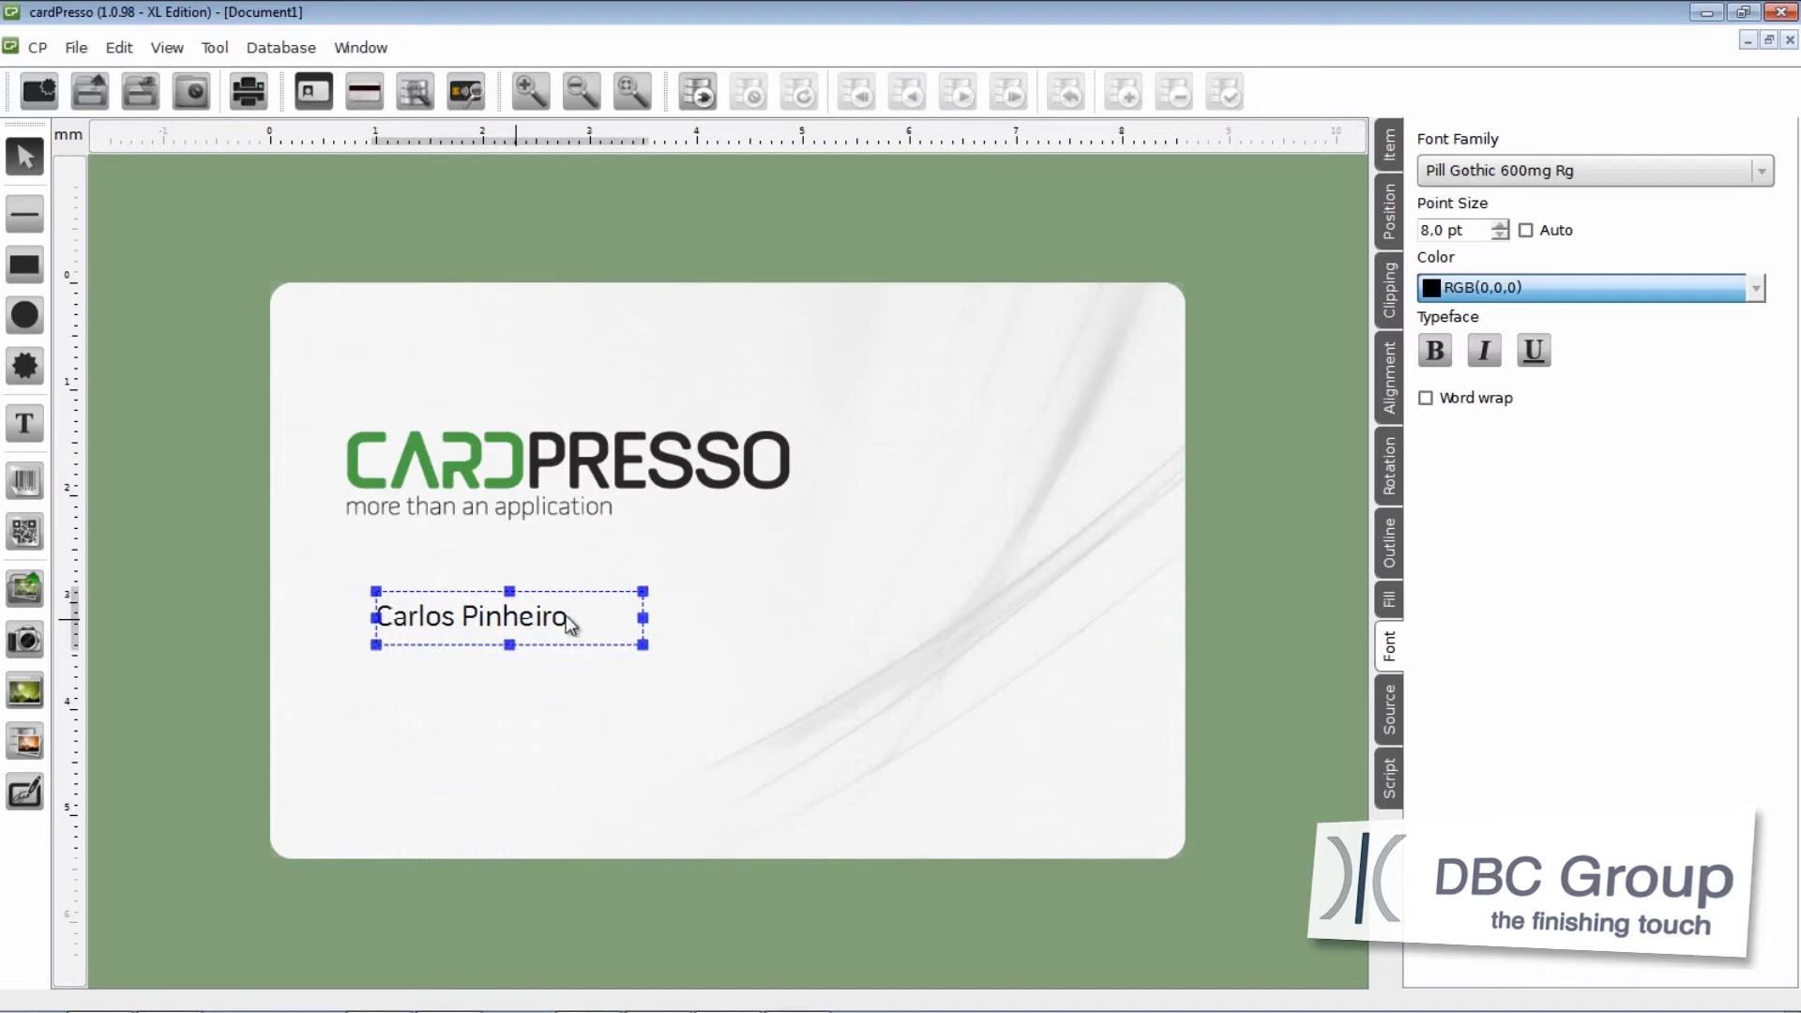
{"action": "left_click", "coordinate": [1391, 205]}
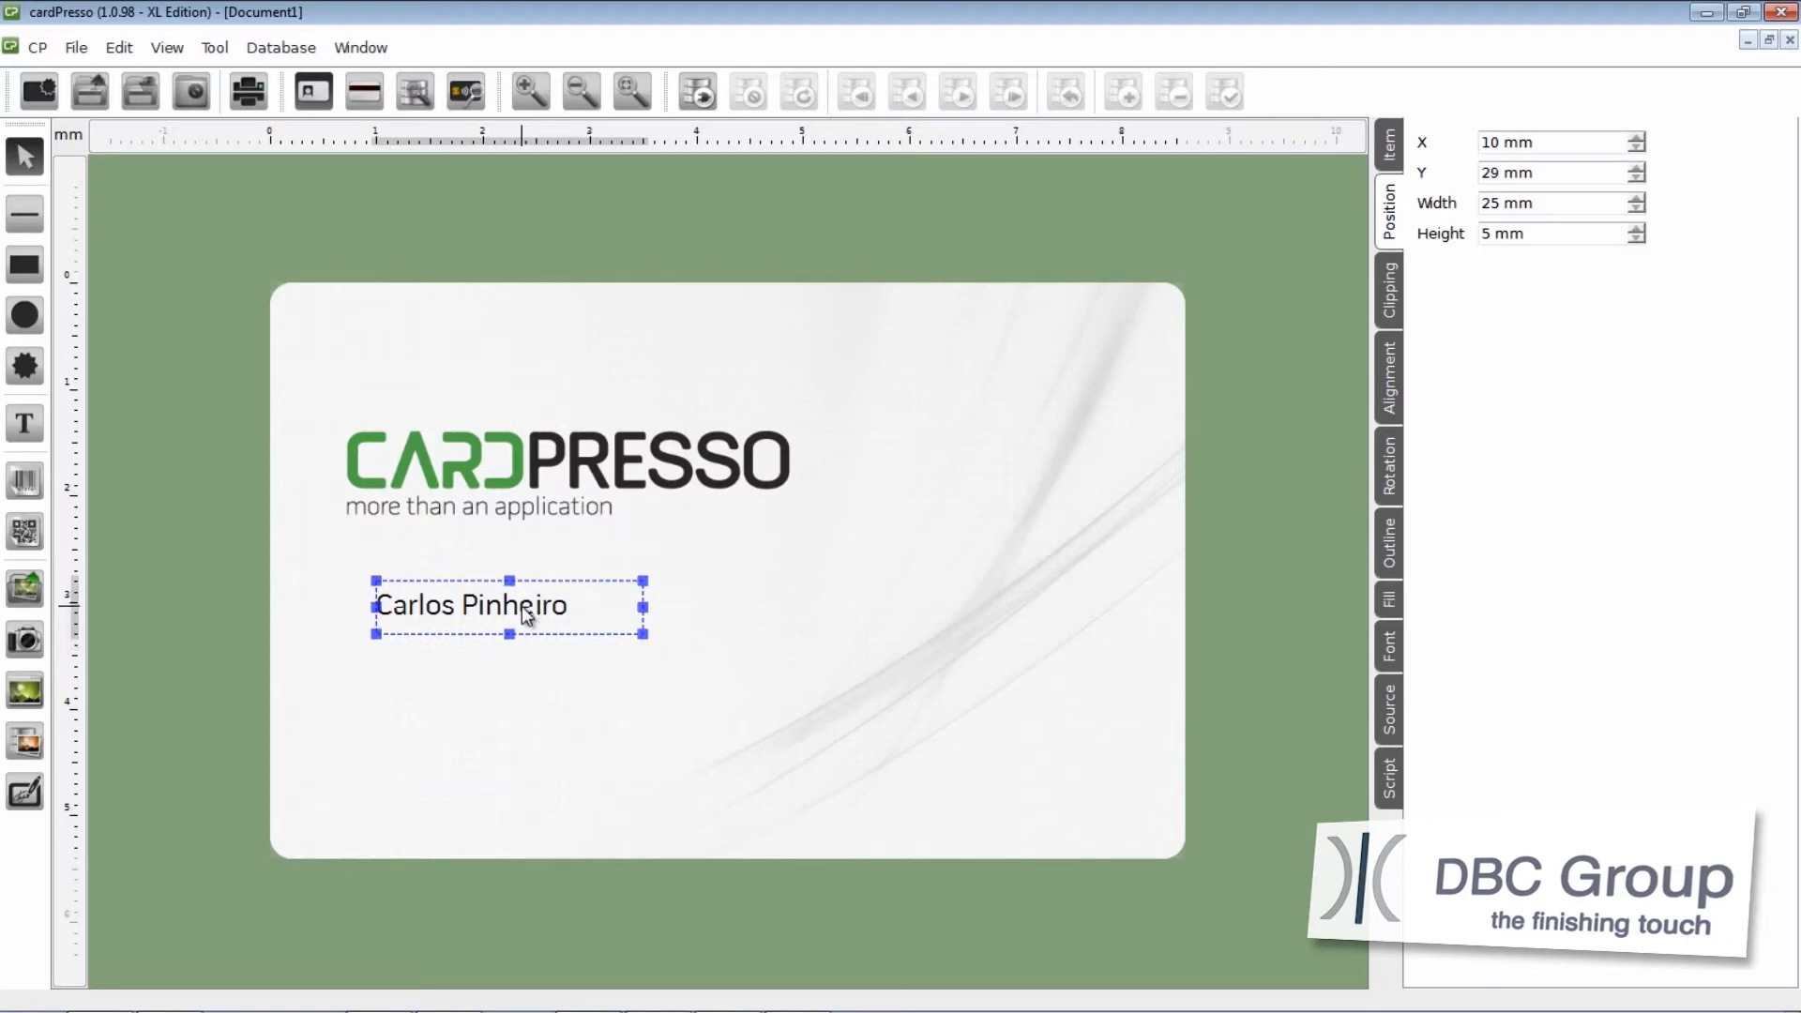
{"action": "left_click_drag", "start_coordinate": [527, 622], "coordinate": [506, 613]}
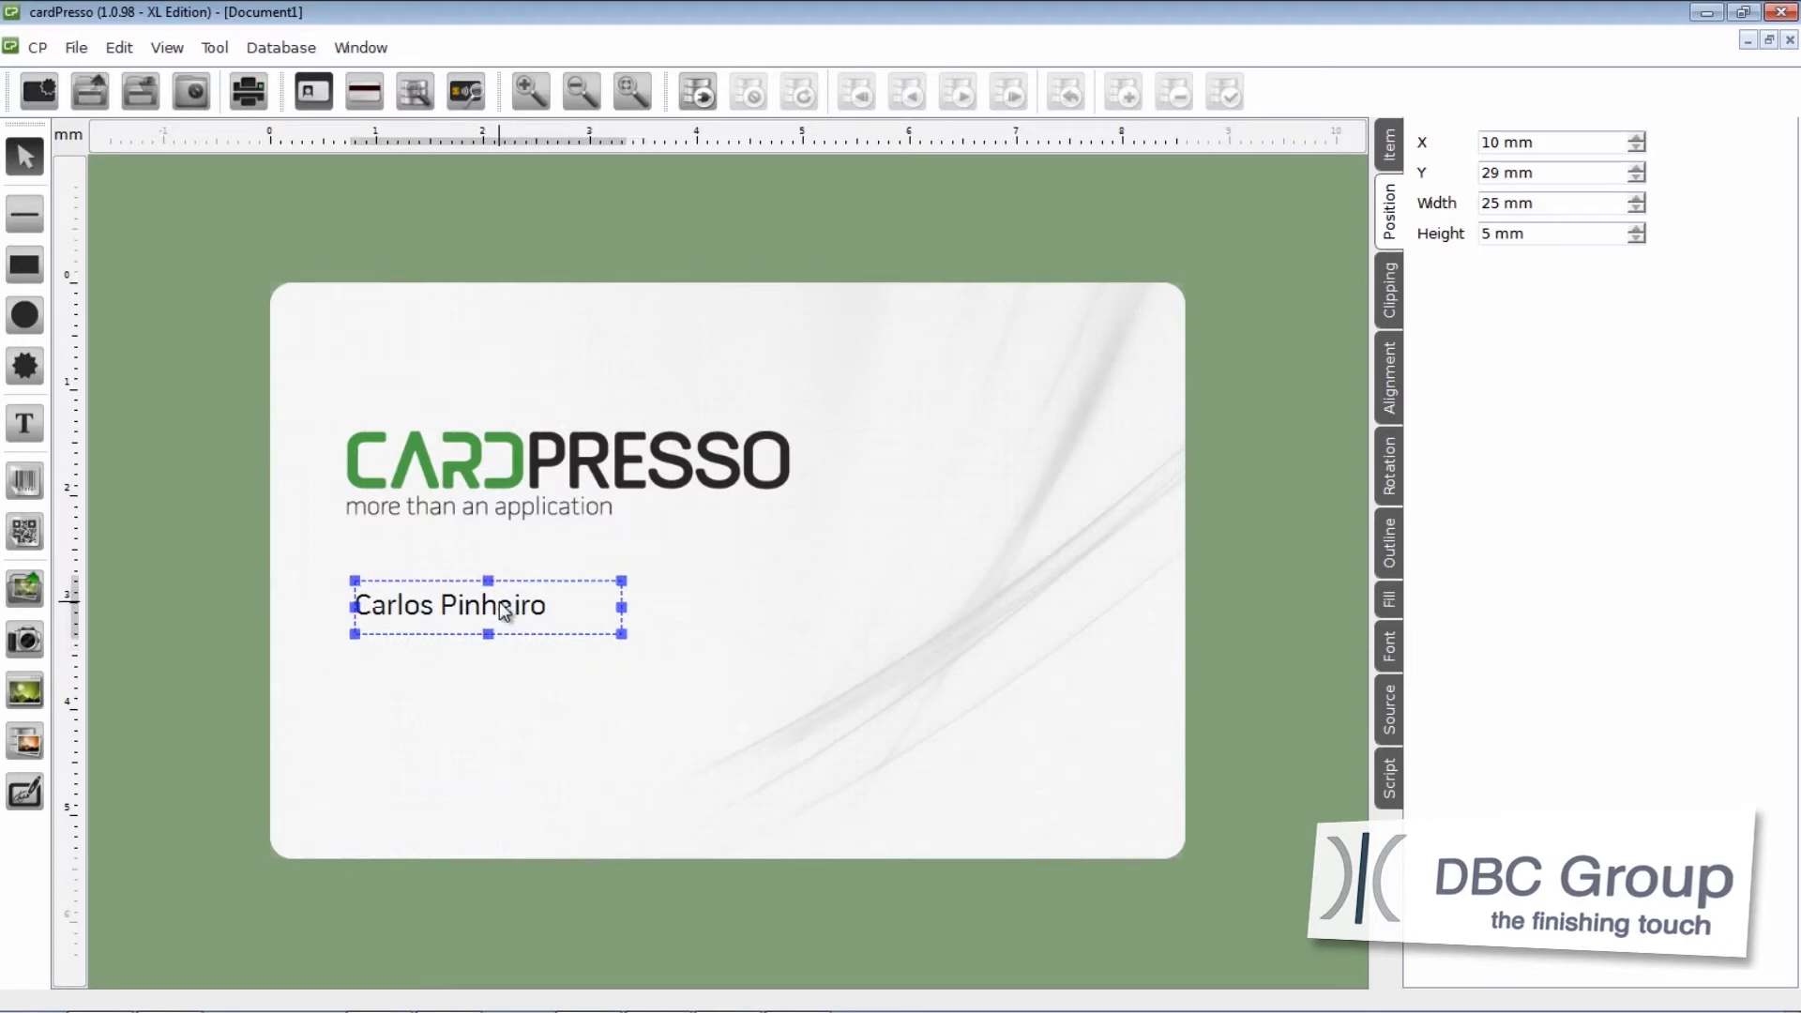
{"action": "left_click_drag", "start_coordinate": [505, 607], "coordinate": [505, 652]}
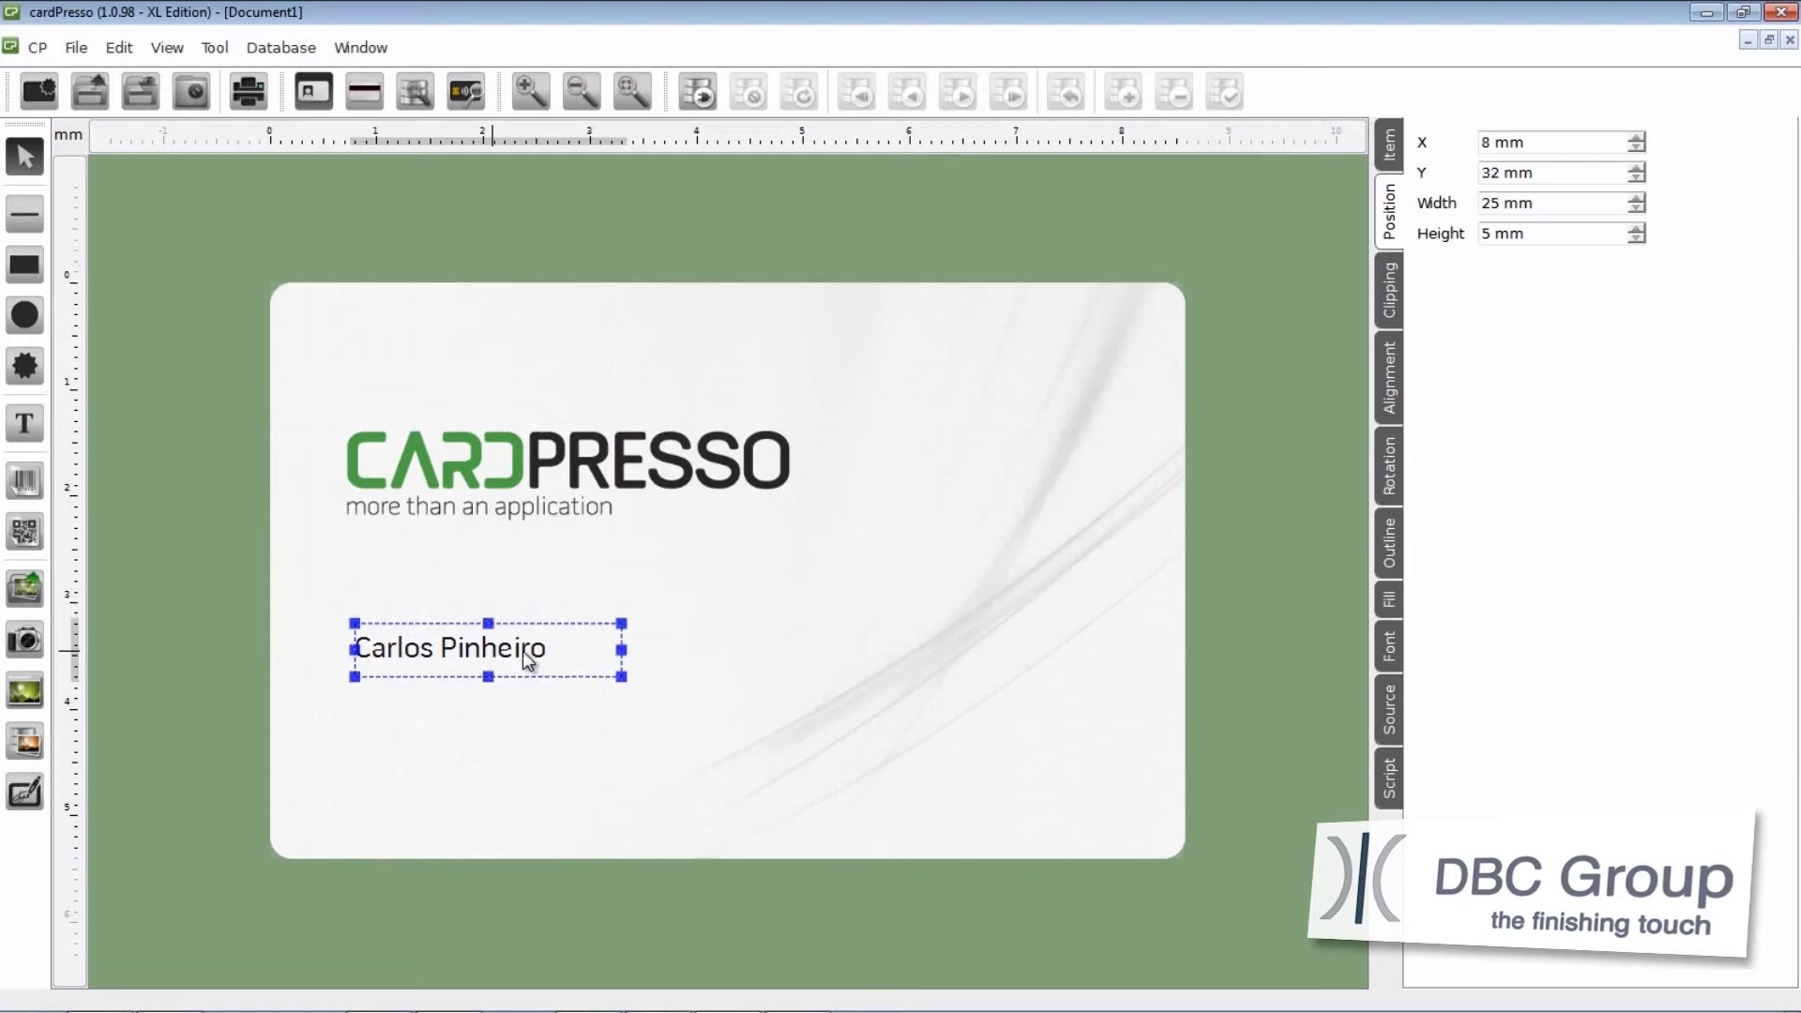
{"action": "left_click_drag", "start_coordinate": [620, 648], "coordinate": [610, 648]}
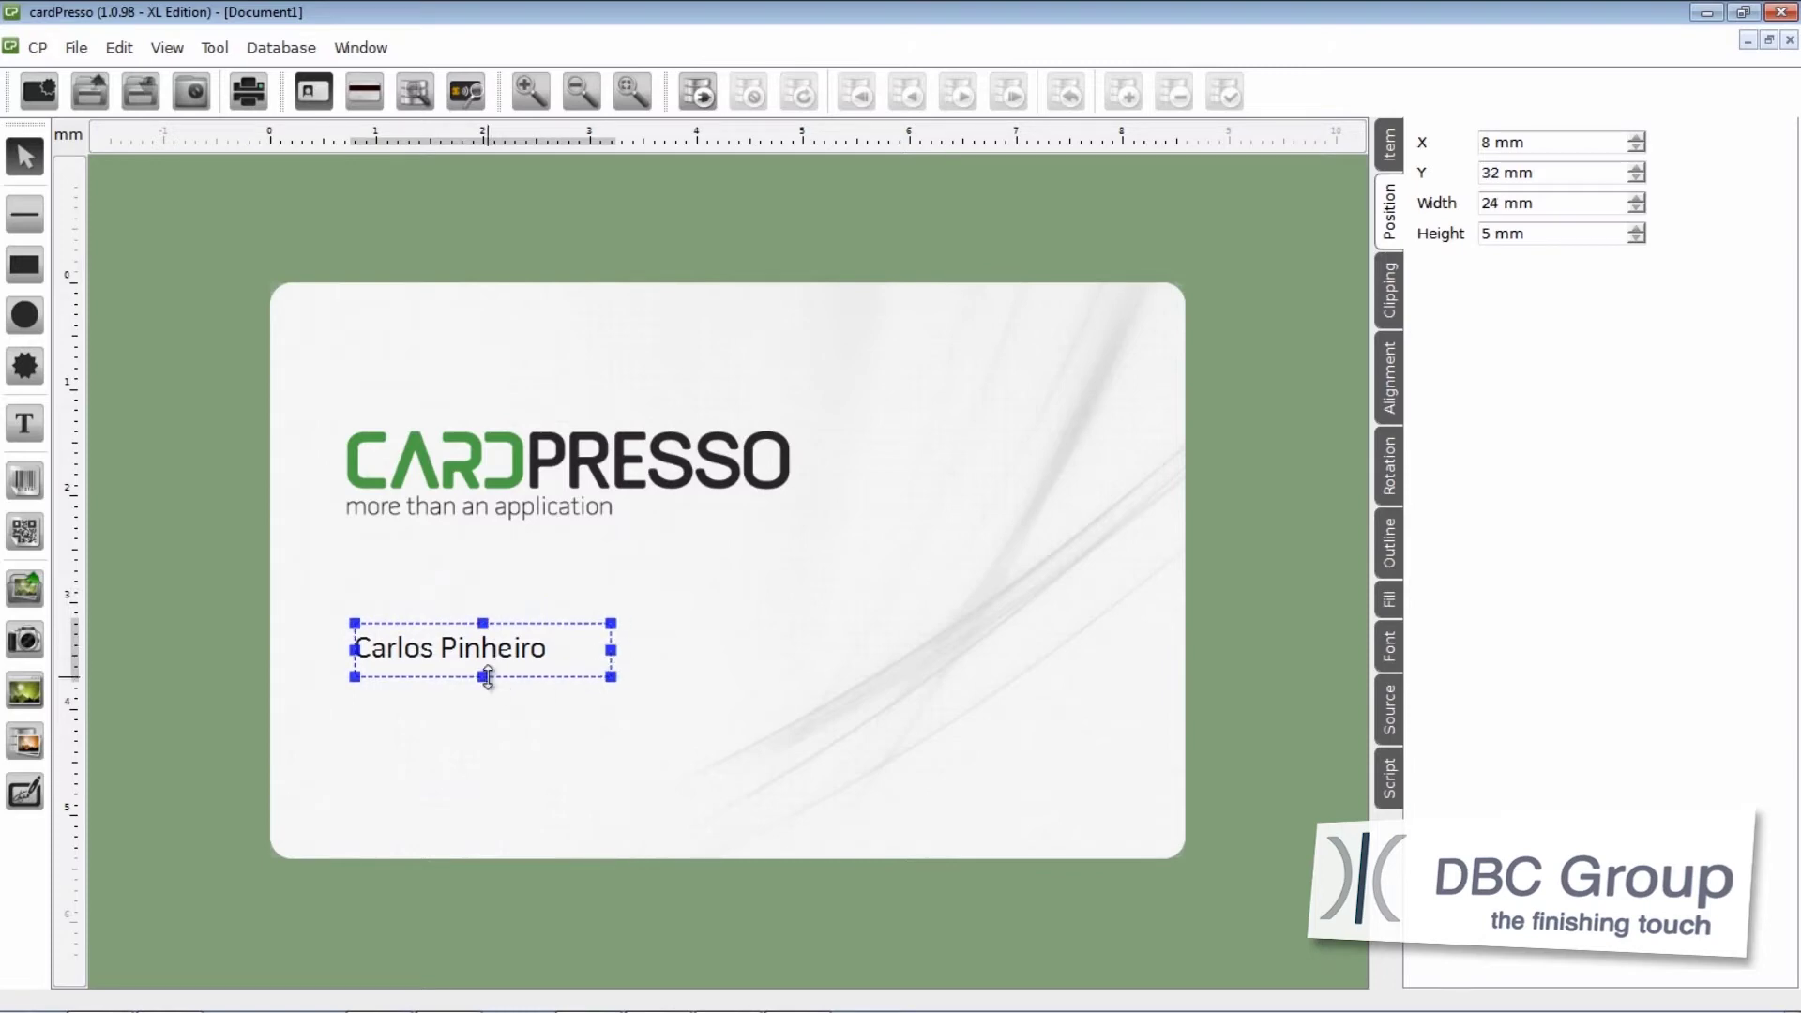
{"action": "left_click_drag", "start_coordinate": [487, 677], "coordinate": [487, 667]}
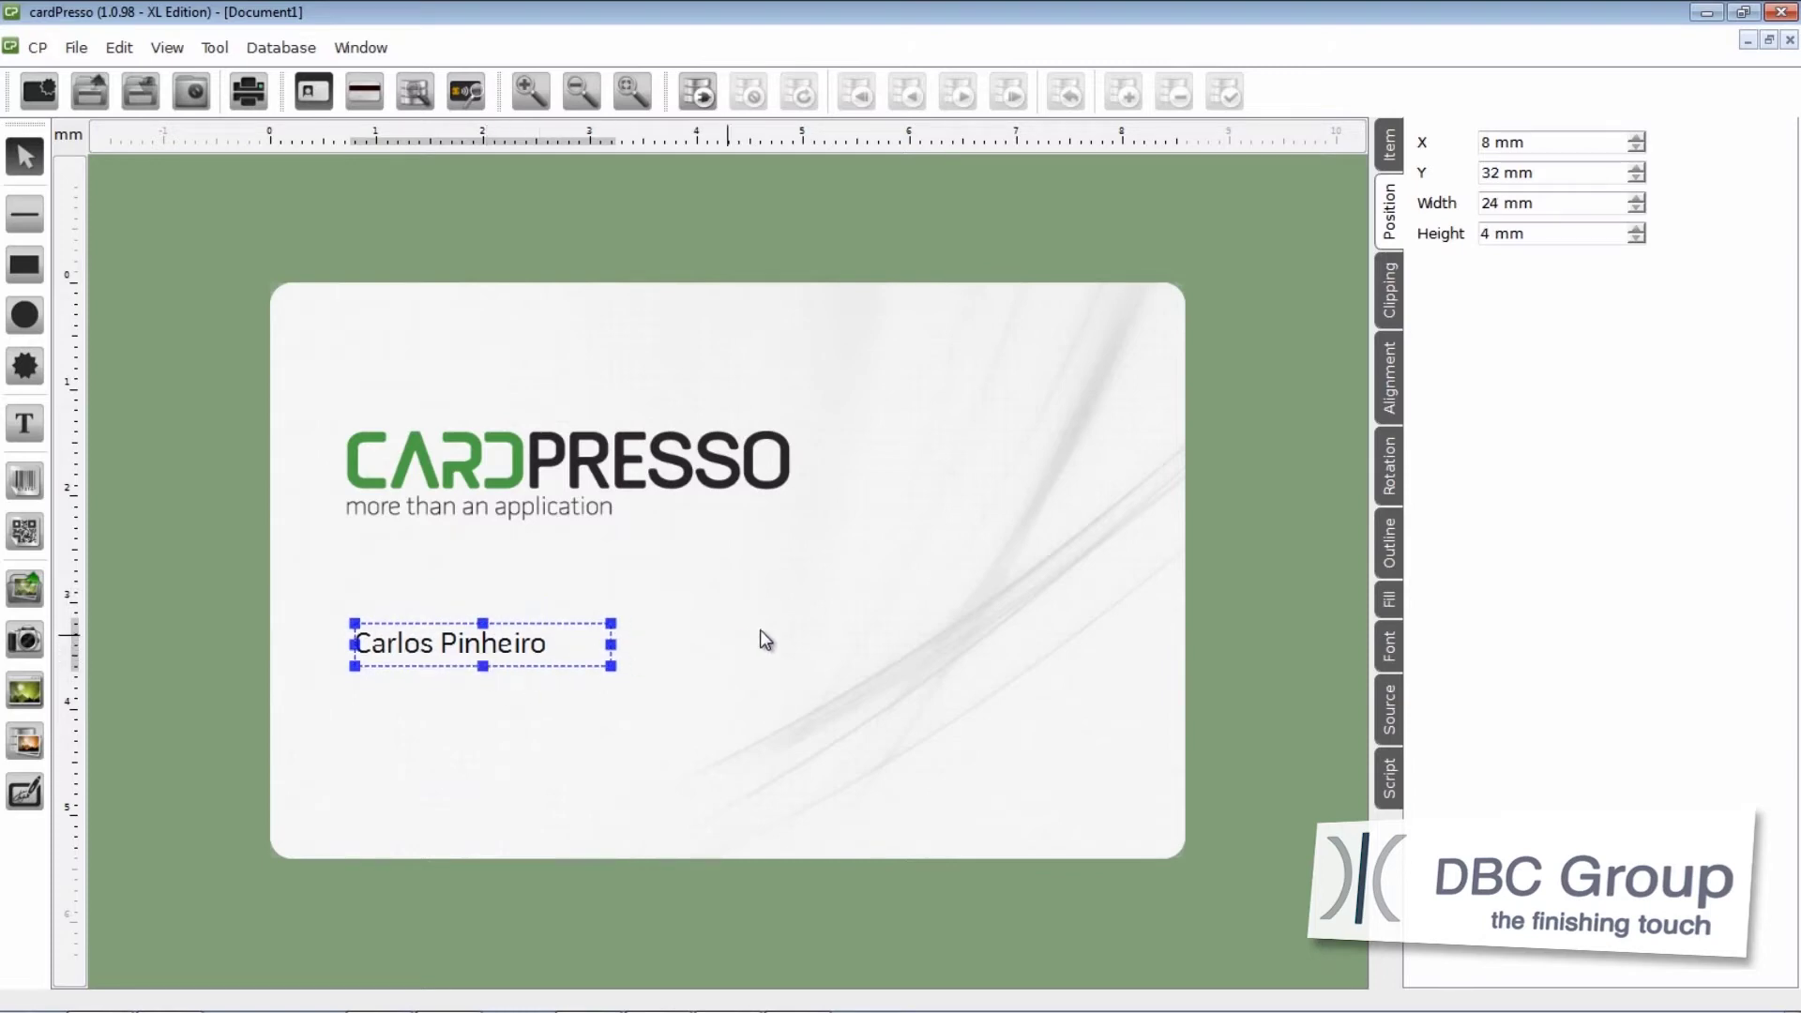
Make the name text bold
{"action": "left_click", "coordinate": [1392, 649]}
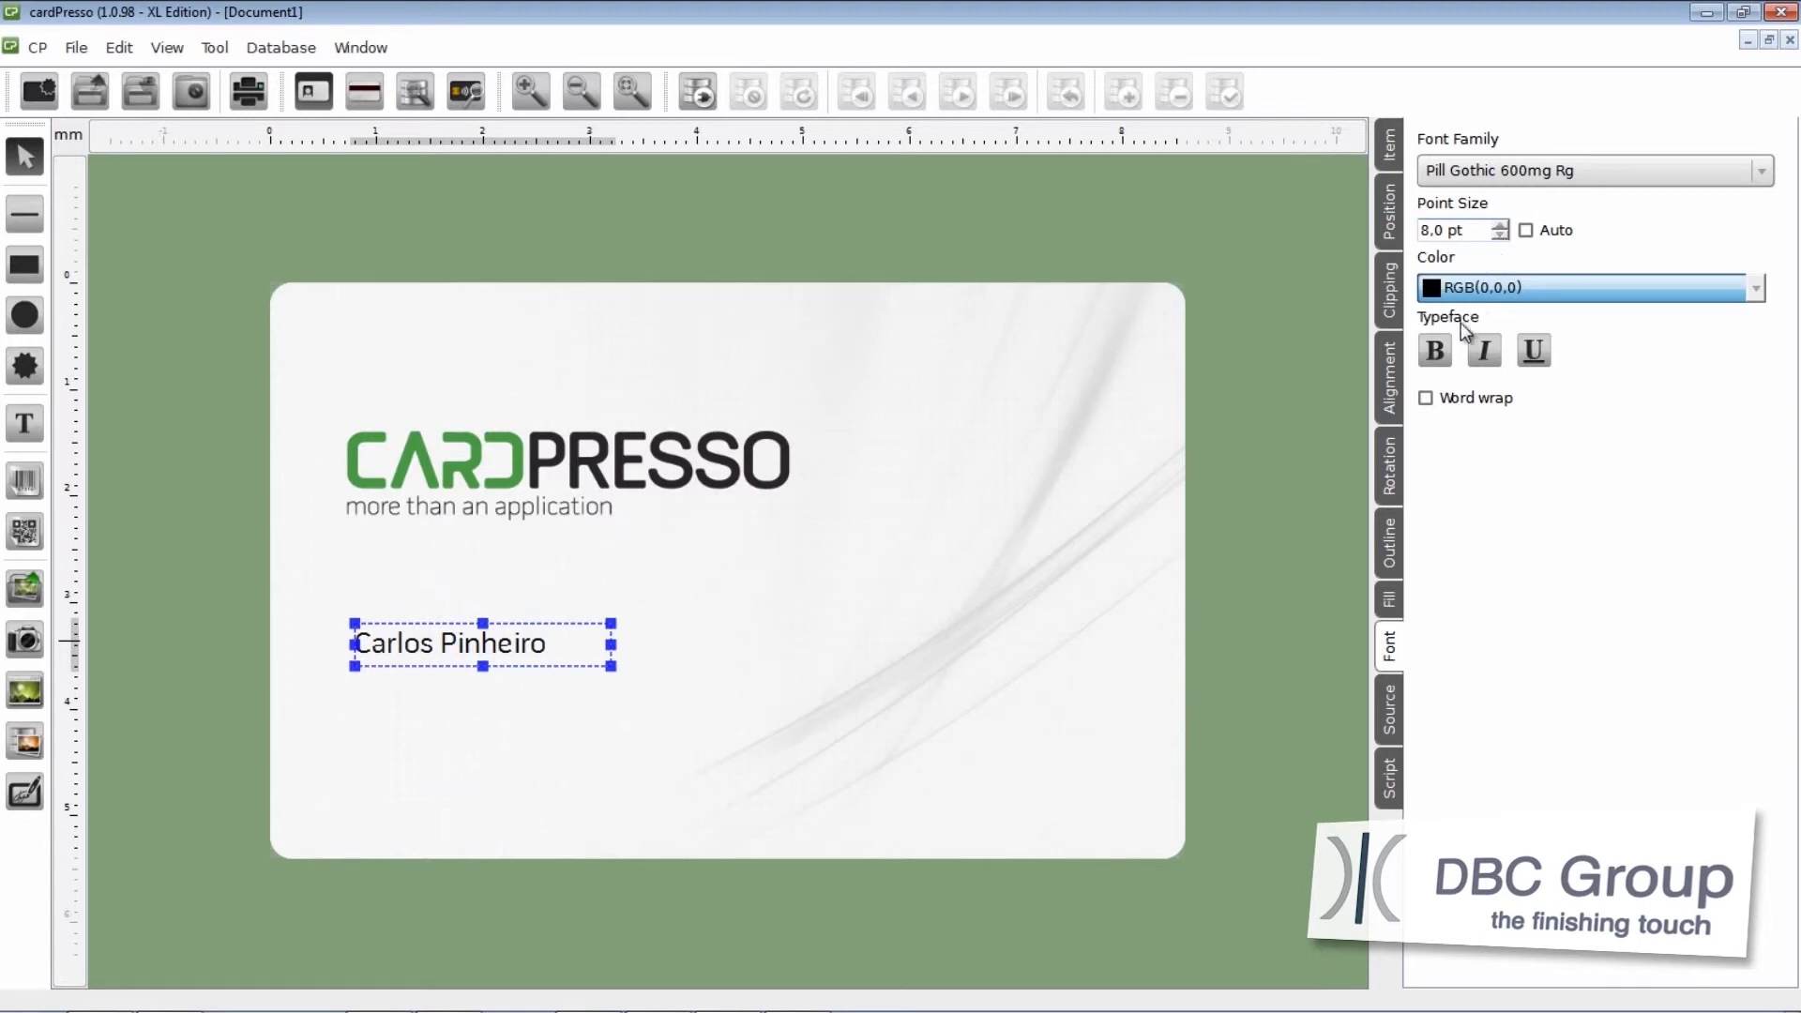
{"action": "left_click", "coordinate": [1437, 353]}
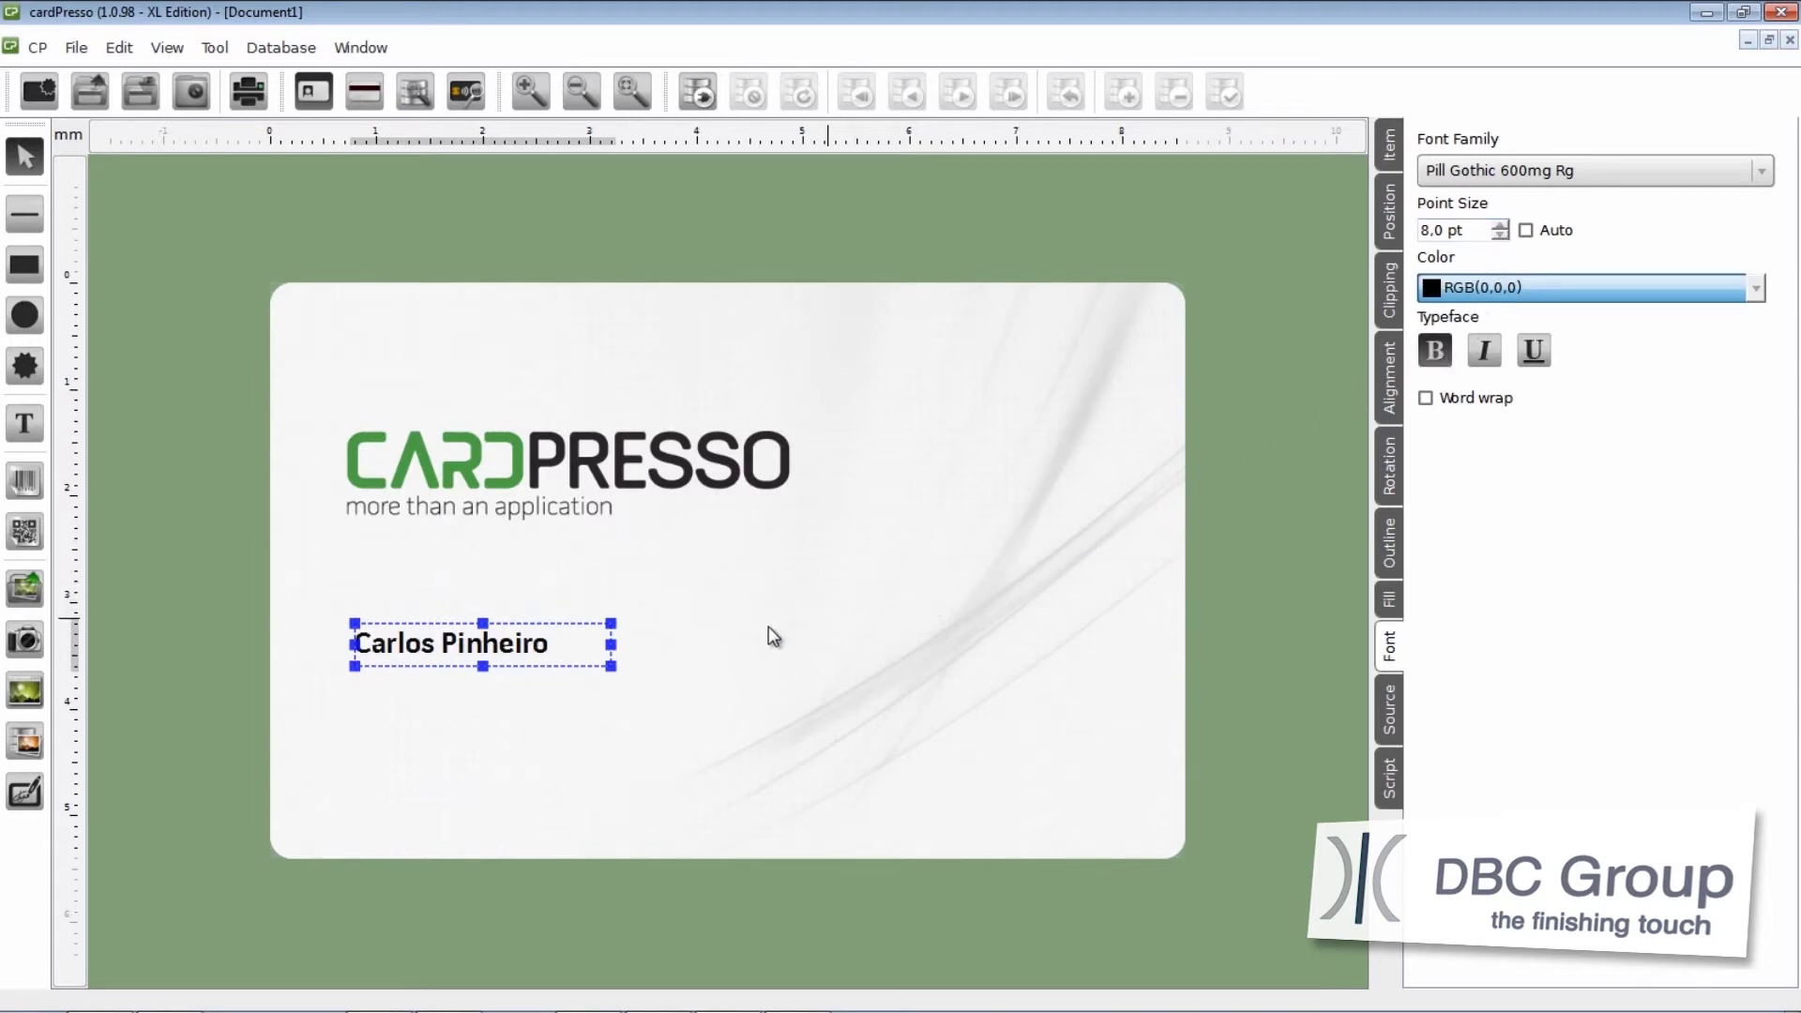
{"action": "left_click", "coordinate": [589, 692]}
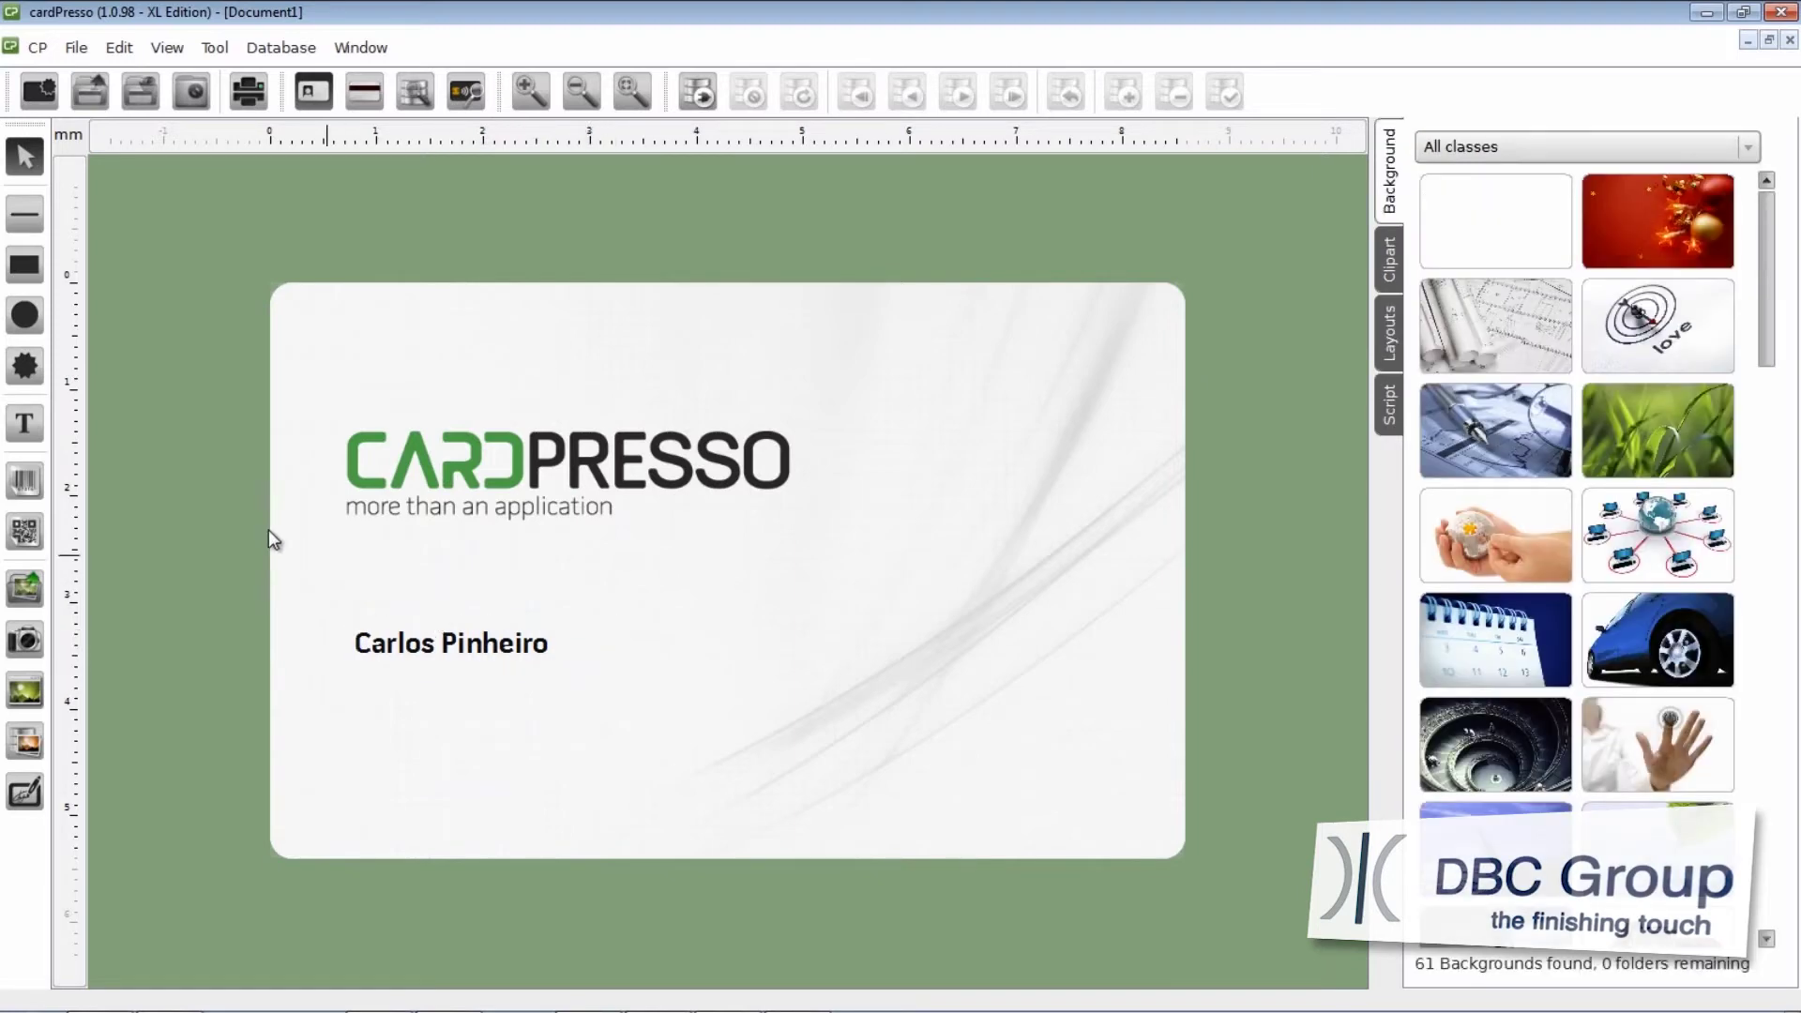
Add a text box below the name reading 'Technical Support'
{"action": "left_click", "coordinate": [26, 424]}
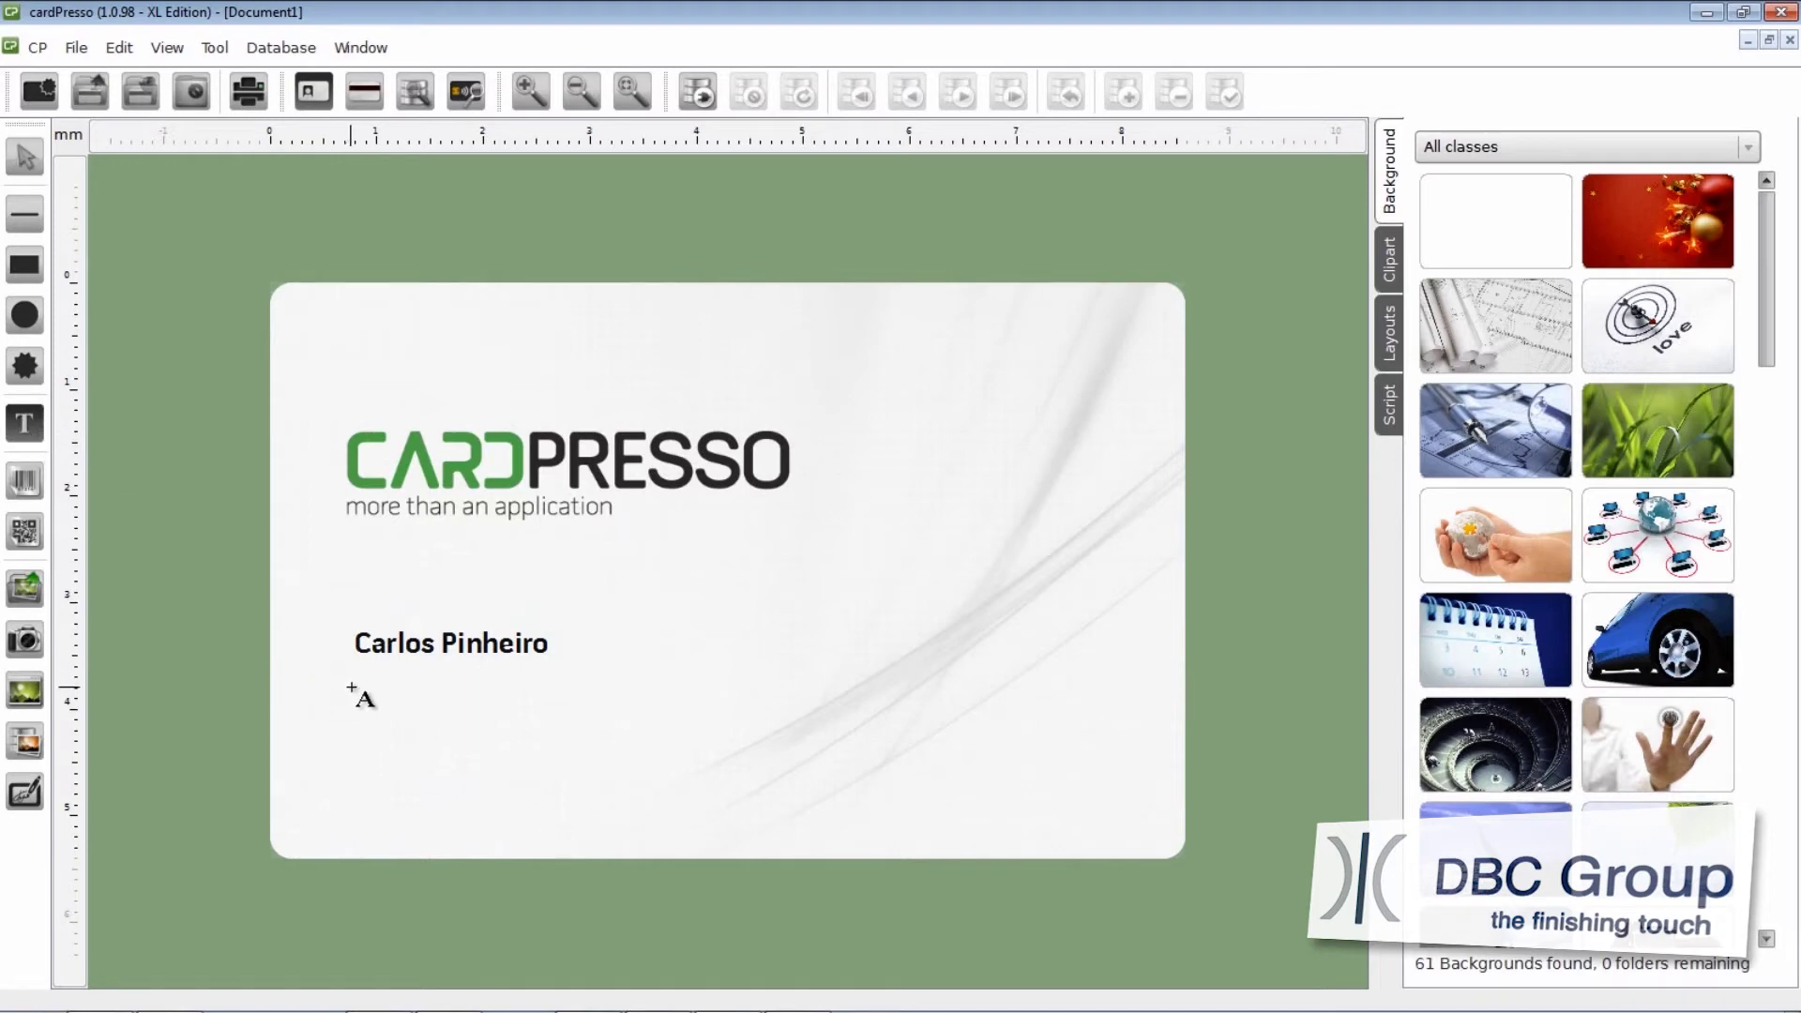
{"action": "left_click_drag", "start_coordinate": [354, 690], "coordinate": [631, 729]}
{"action": "double_click", "coordinate": [473, 716]}
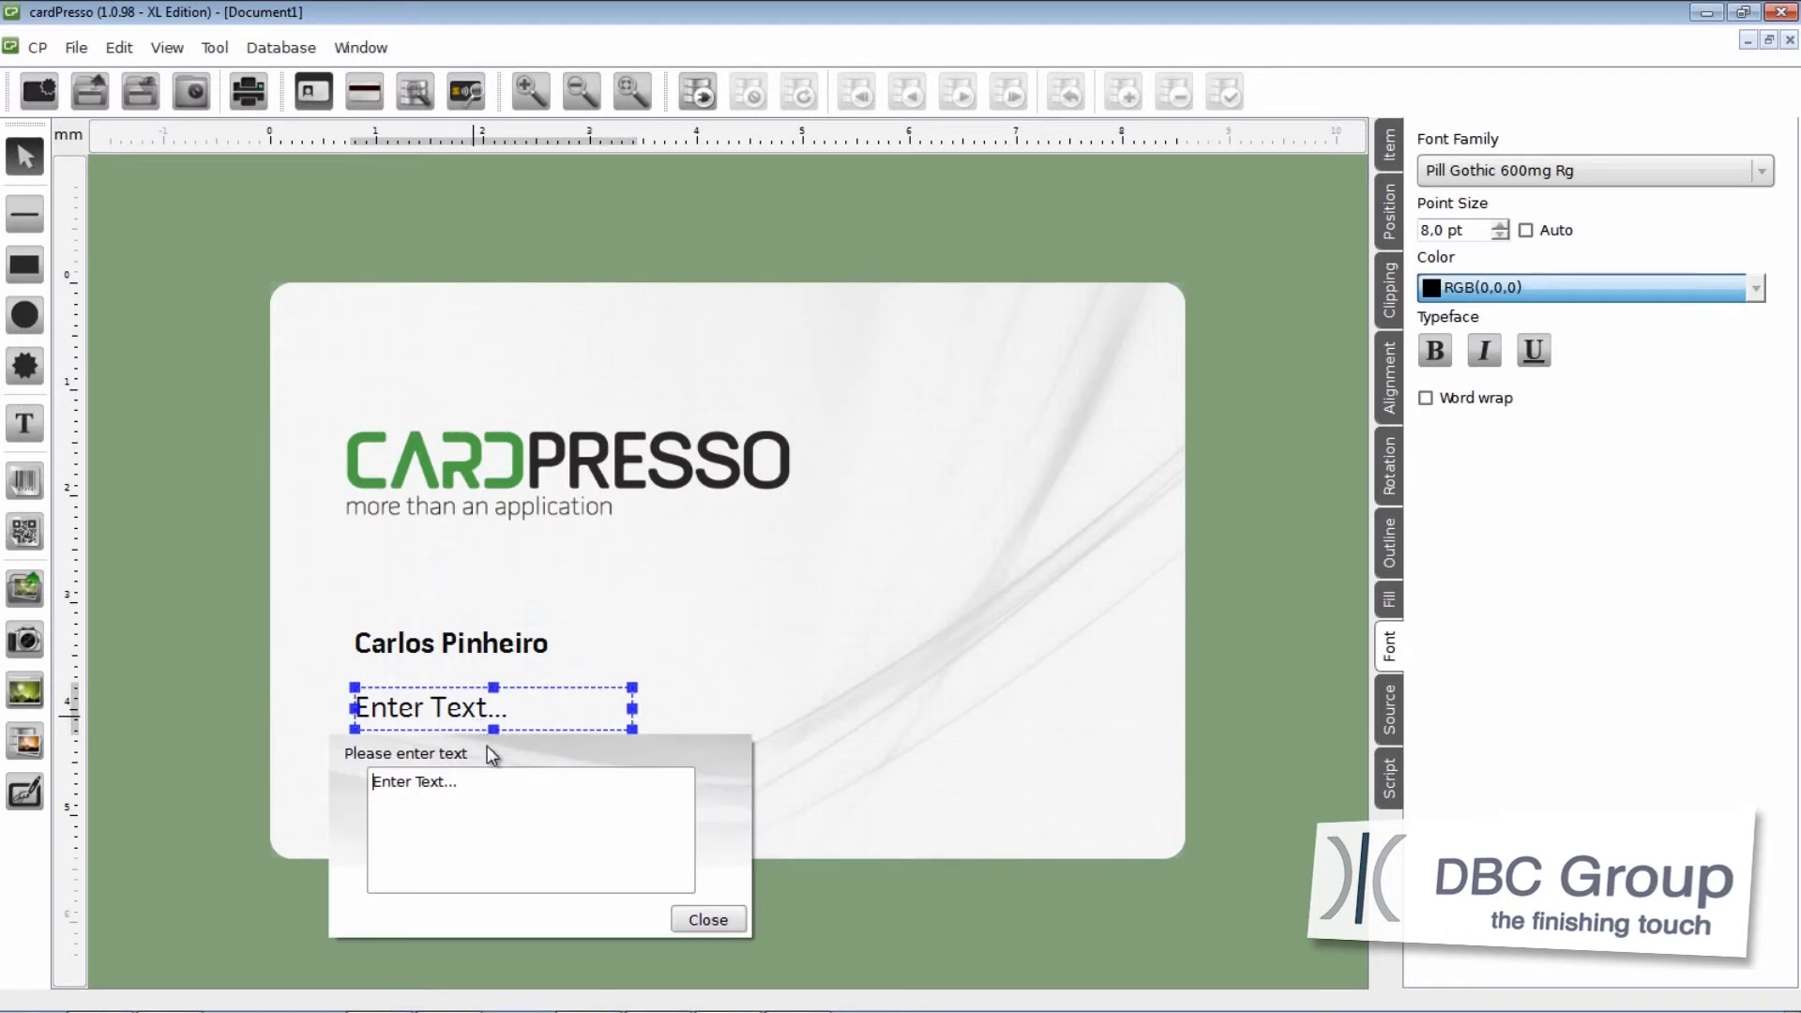
{"action": "left_click_drag", "start_coordinate": [479, 785], "coordinate": [309, 767]}
{"action": "type", "text": "Te"}
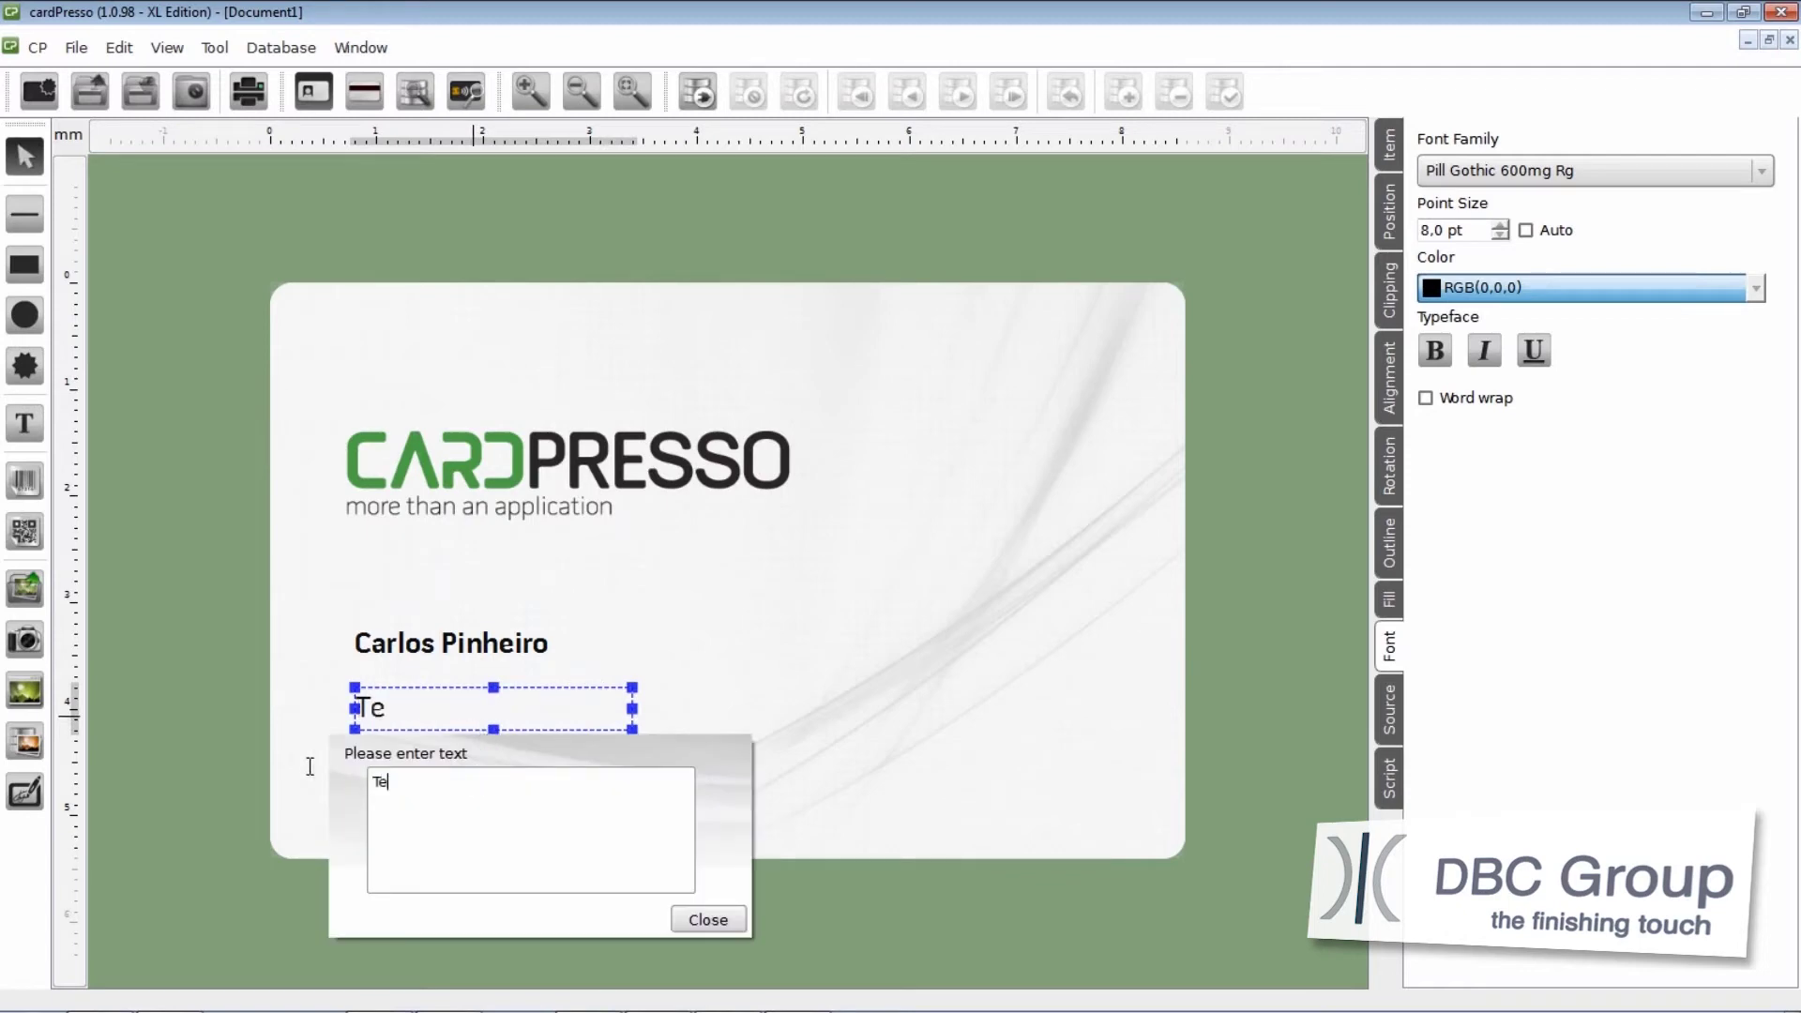
{"action": "type", "text": "chnical"}
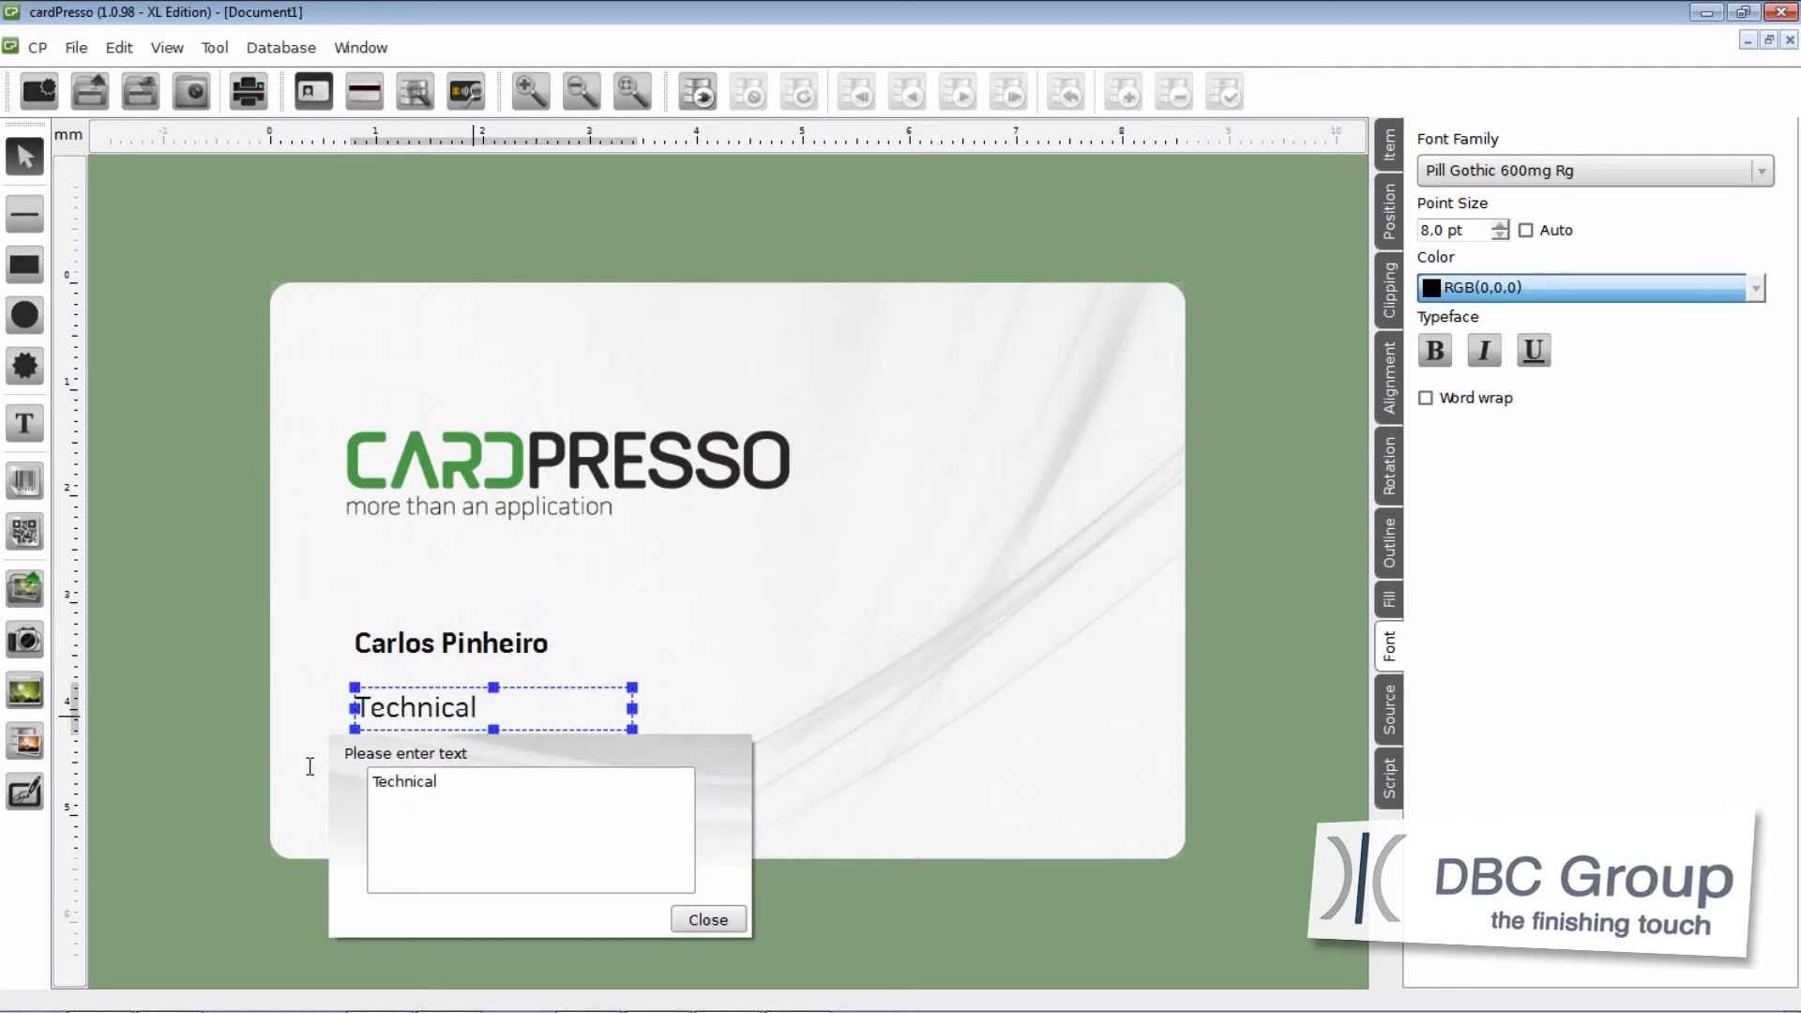
{"action": "type", "text": " Support"}
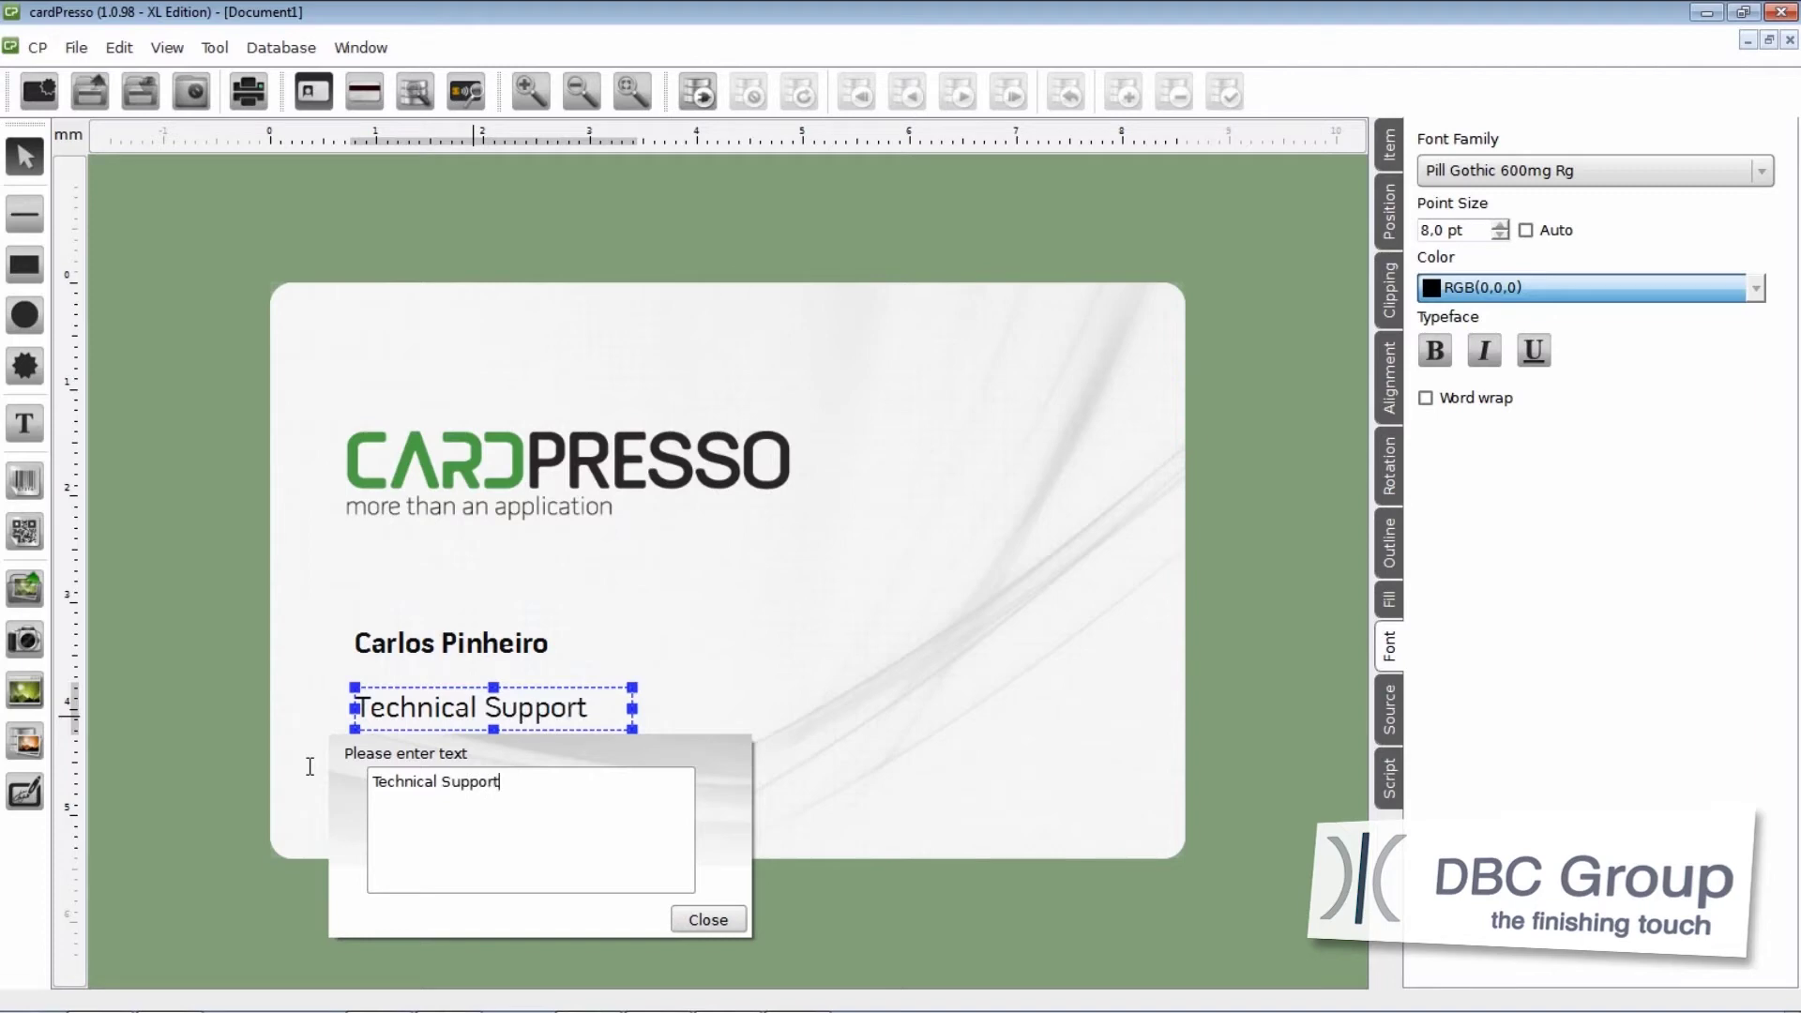
{"action": "left_click", "coordinate": [707, 919]}
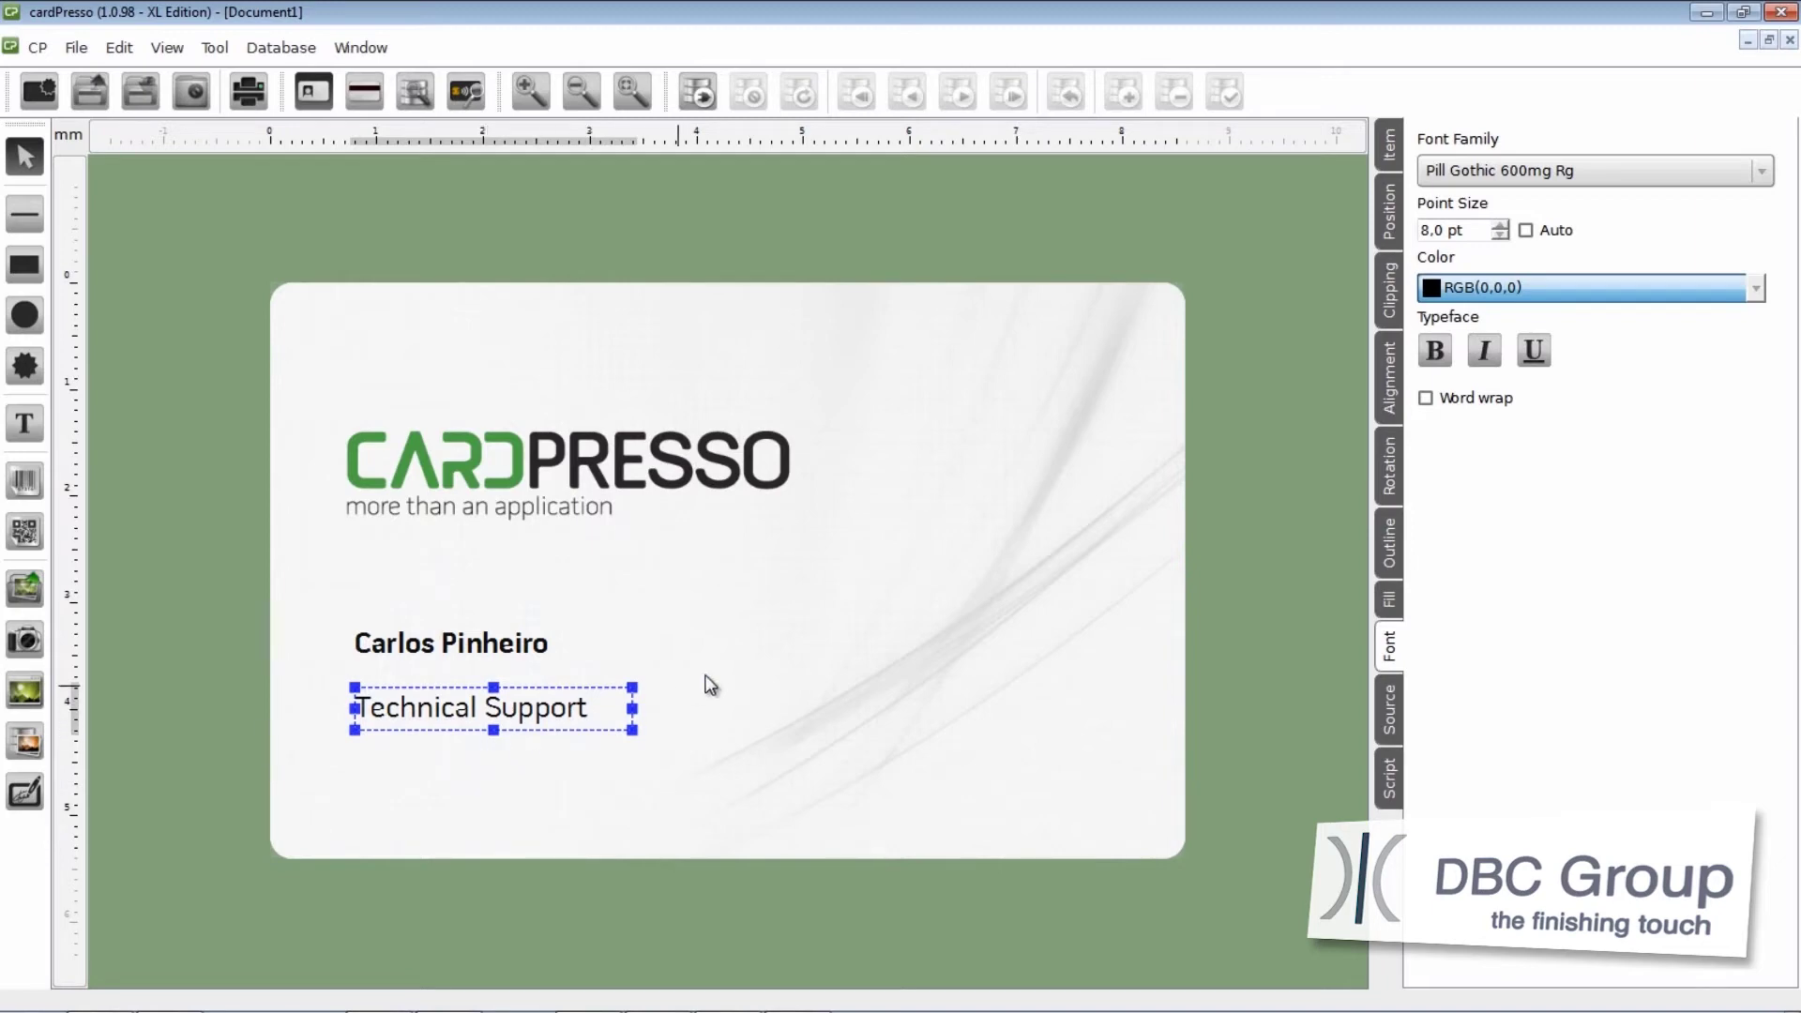
Reduce the Technical Support title's point size from 8 to 7 pt
{"action": "left_click", "coordinate": [1500, 237]}
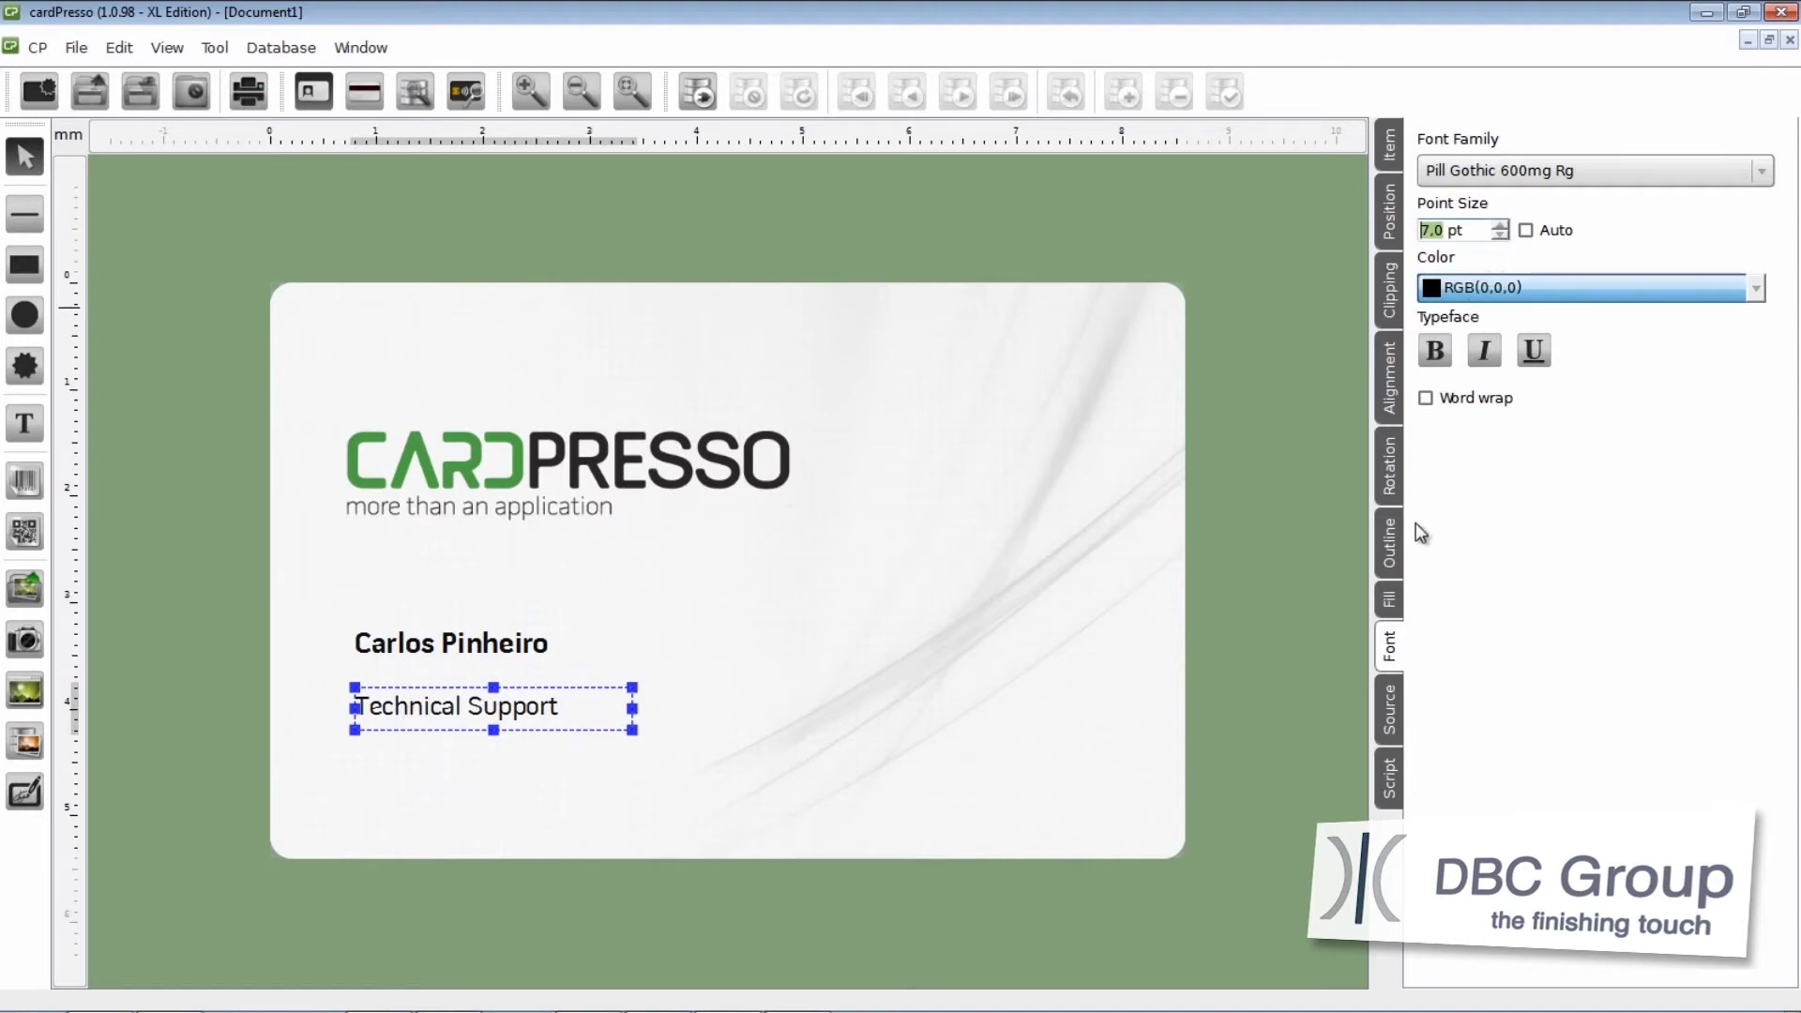
{"action": "left_click", "coordinate": [1391, 217]}
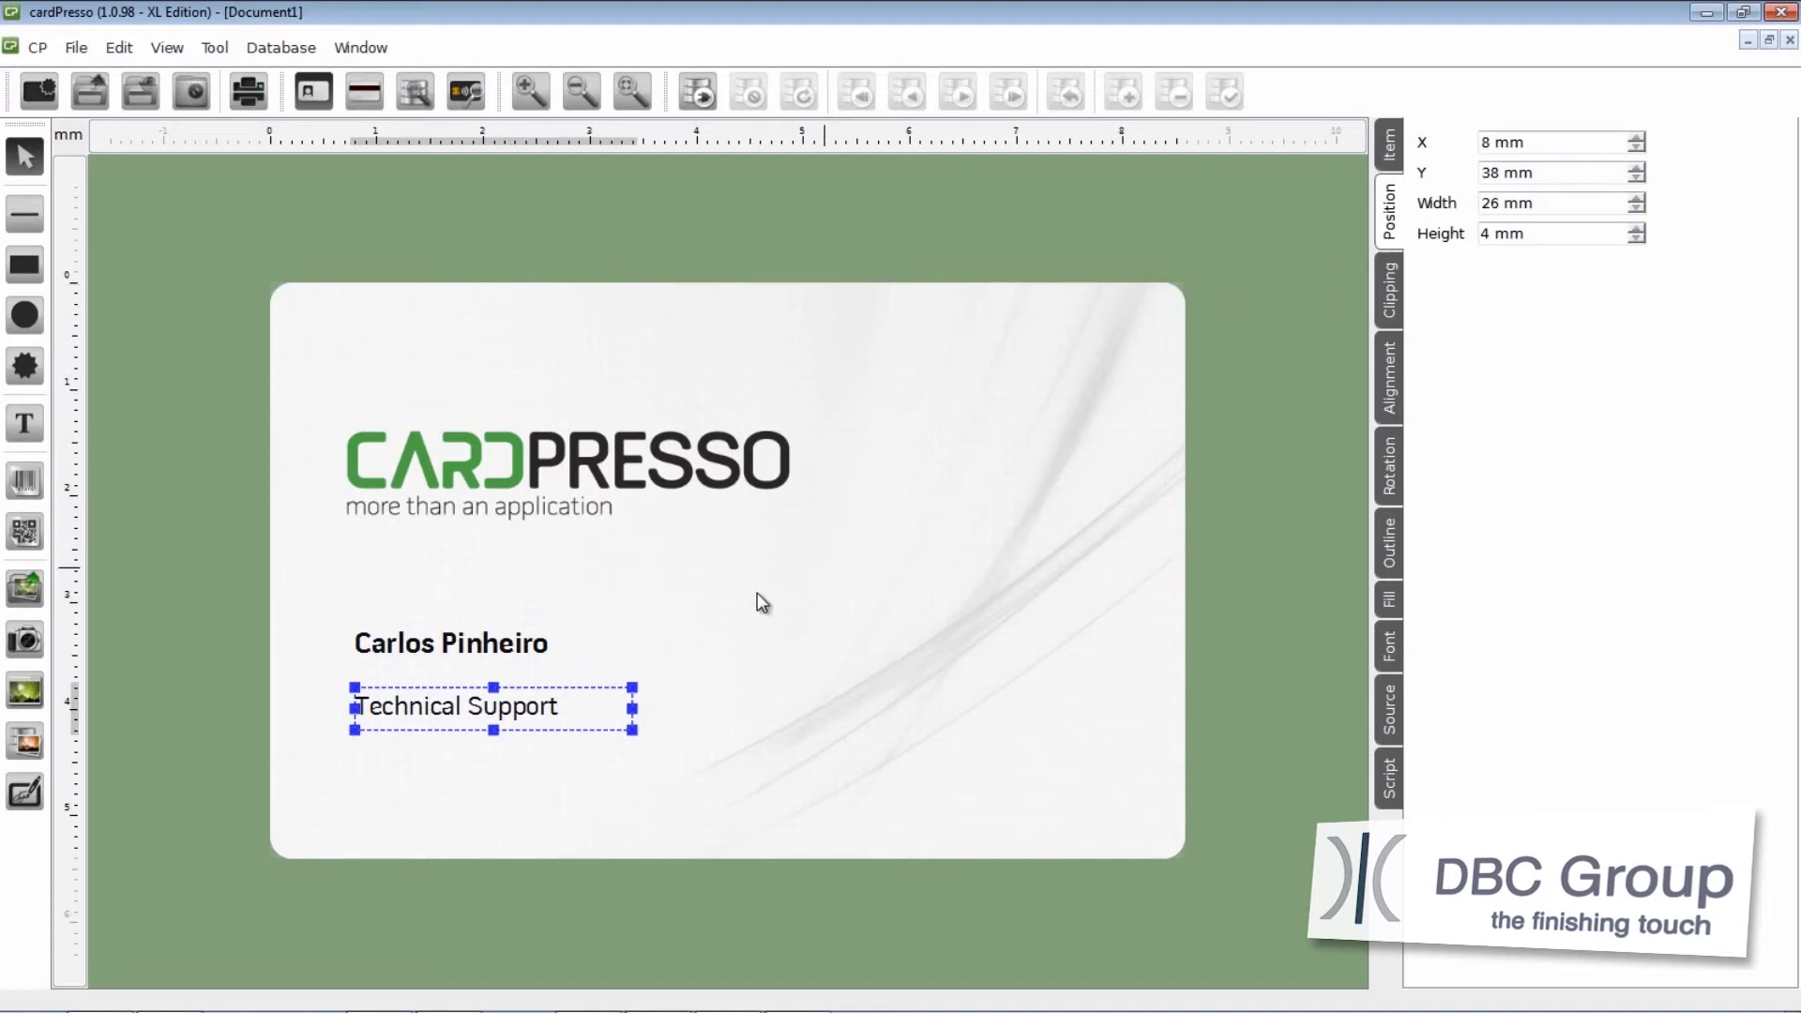
Move the title up snug under the name and shorten its box
{"action": "mouse_move", "coordinate": [549, 715]}
{"action": "left_mouse_down"}
{"action": "mouse_move", "coordinate": [540, 686]}
{"action": "mouse_move", "coordinate": [590, 676]}
{"action": "left_mouse_up"}
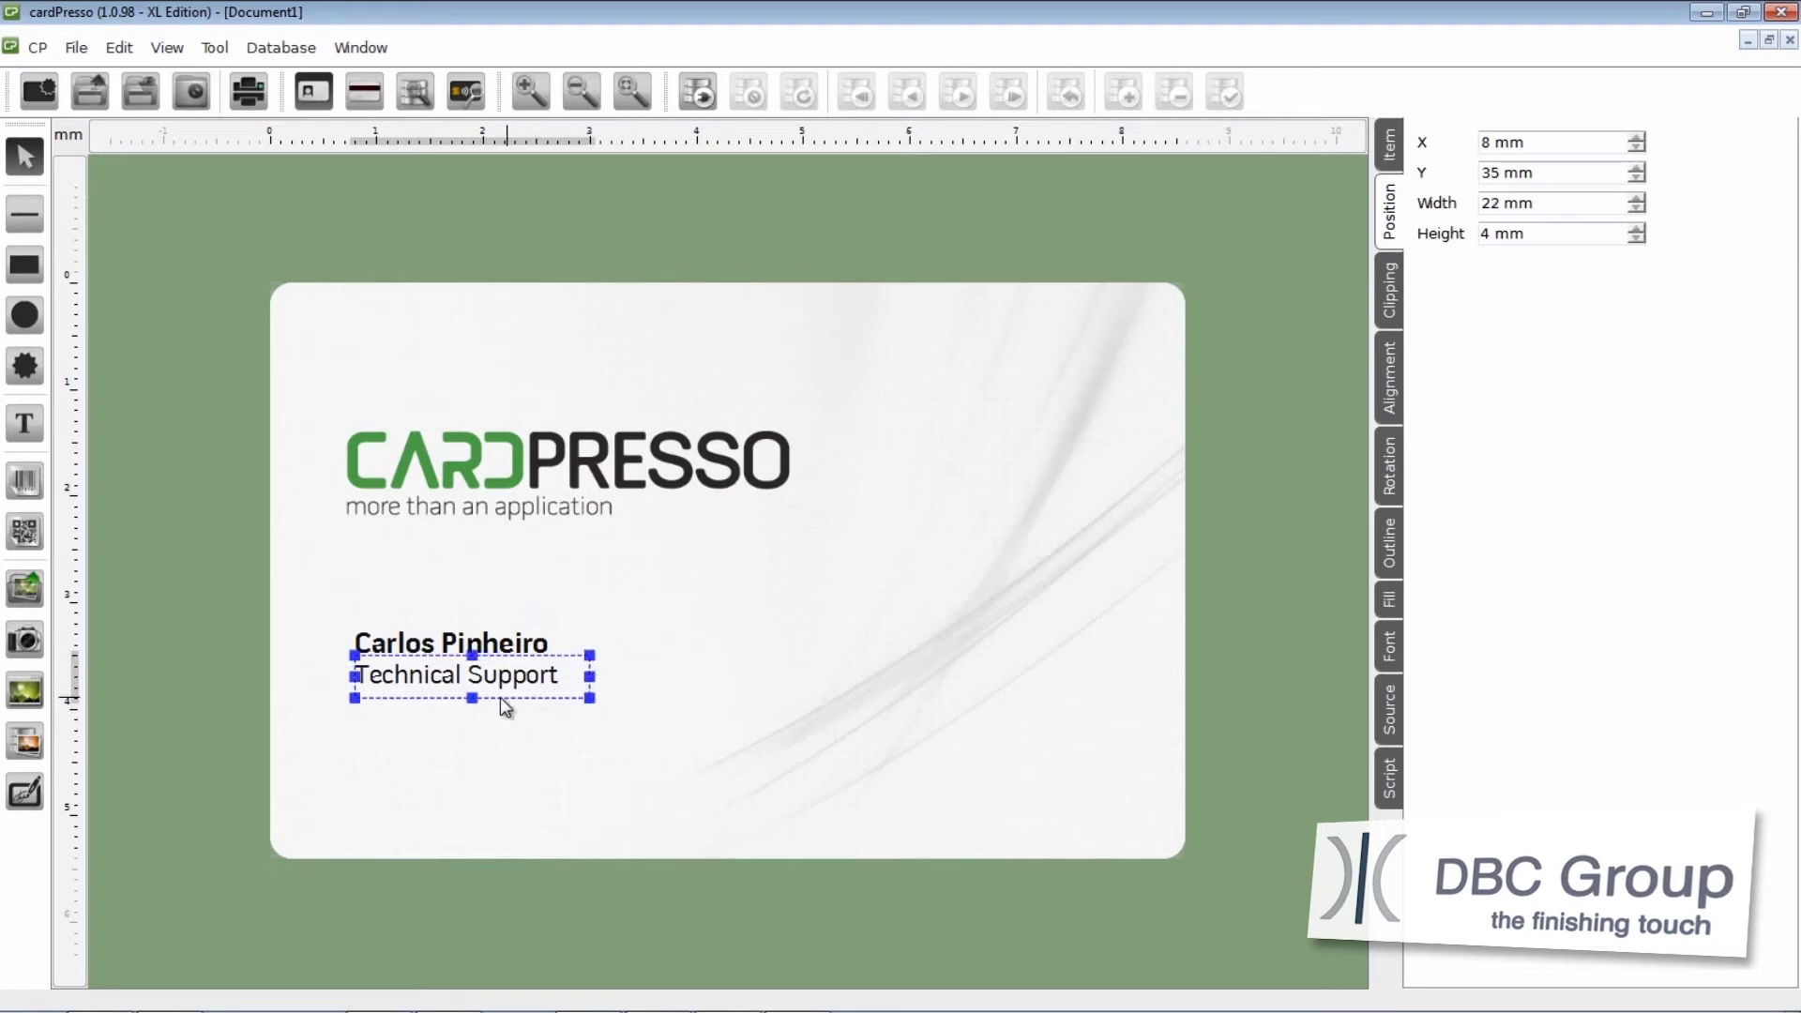
{"action": "left_click_drag", "start_coordinate": [475, 699], "coordinate": [473, 686]}
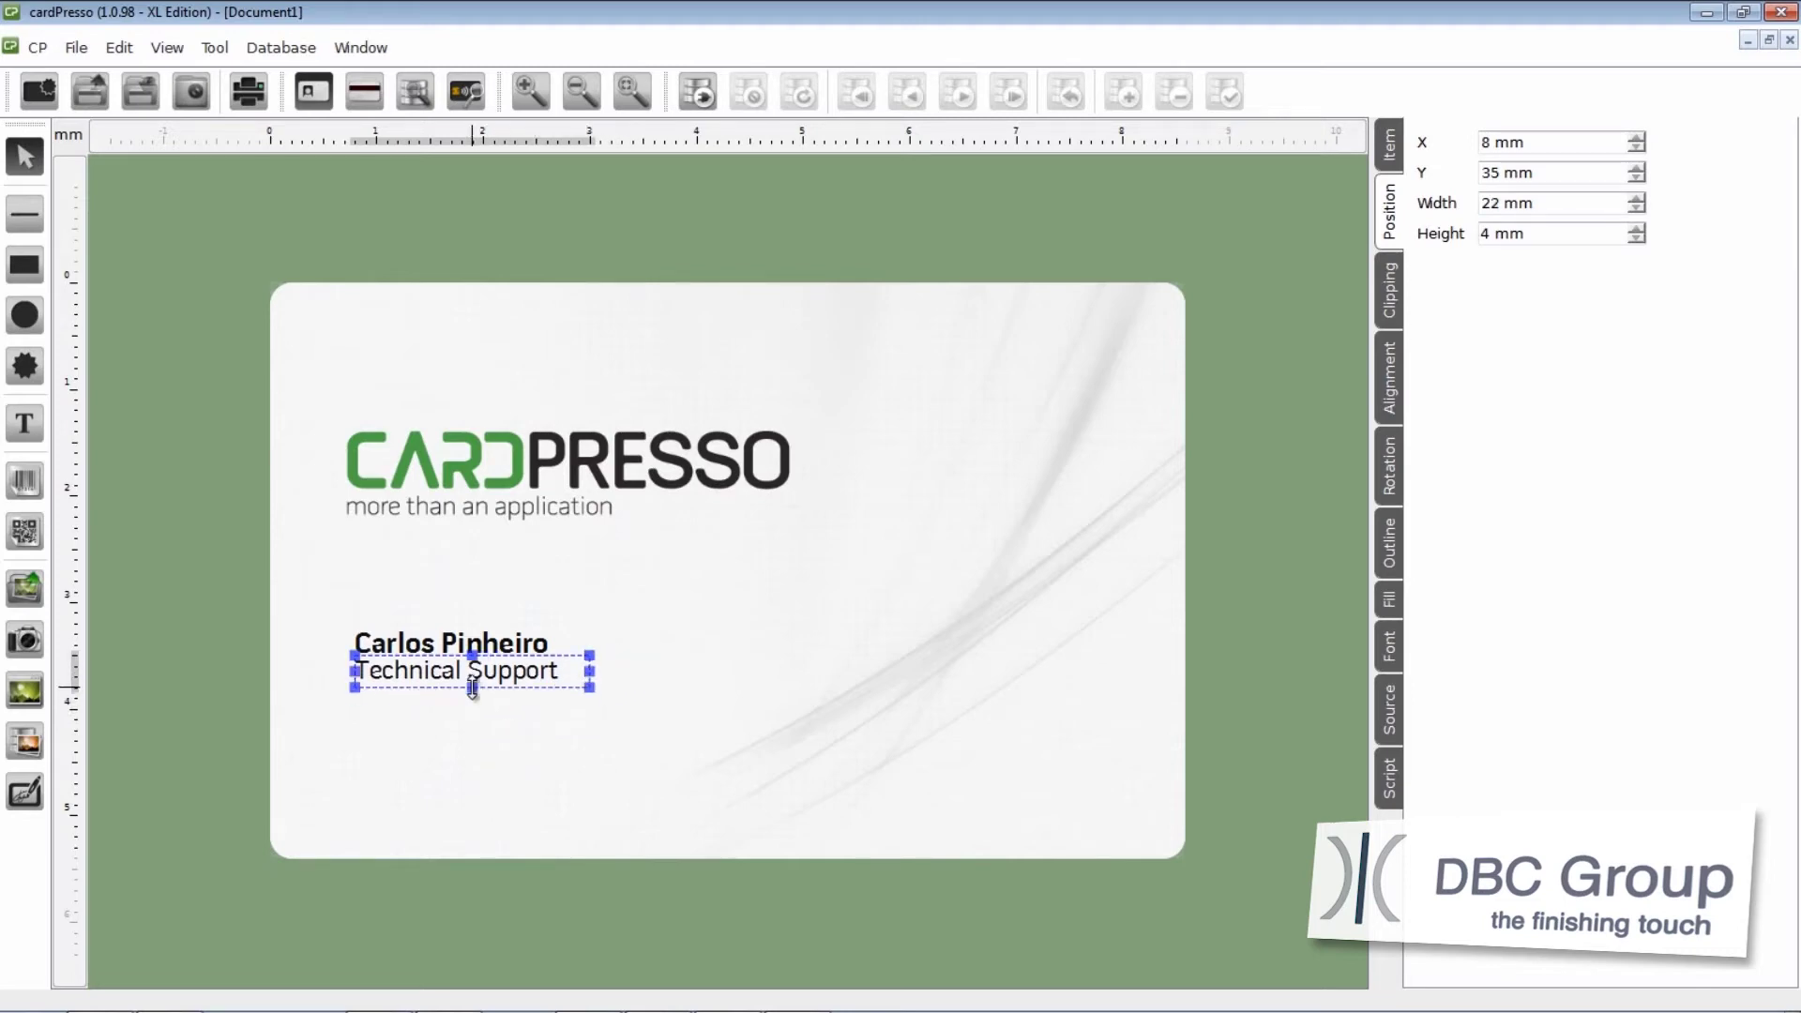
{"action": "left_click", "coordinate": [633, 668]}
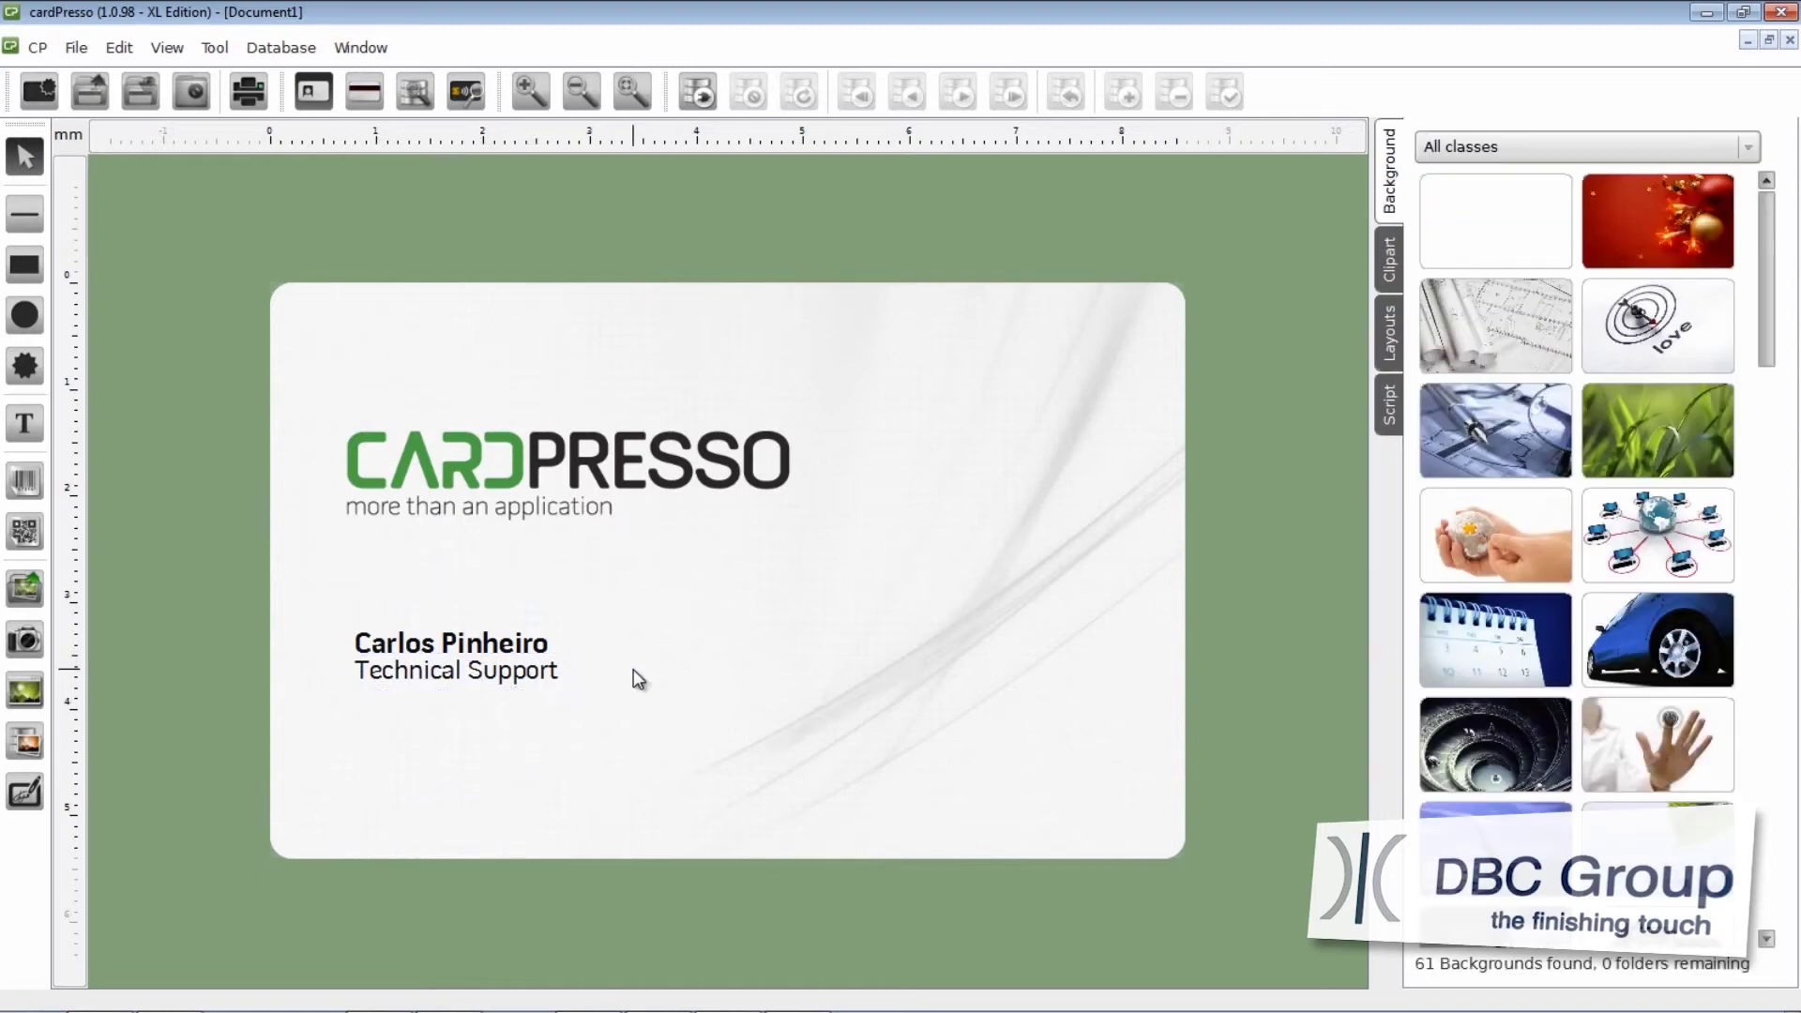
Add a text box below the title with the phone number and cardpresso.com email on two lines
{"action": "left_click", "coordinate": [25, 423]}
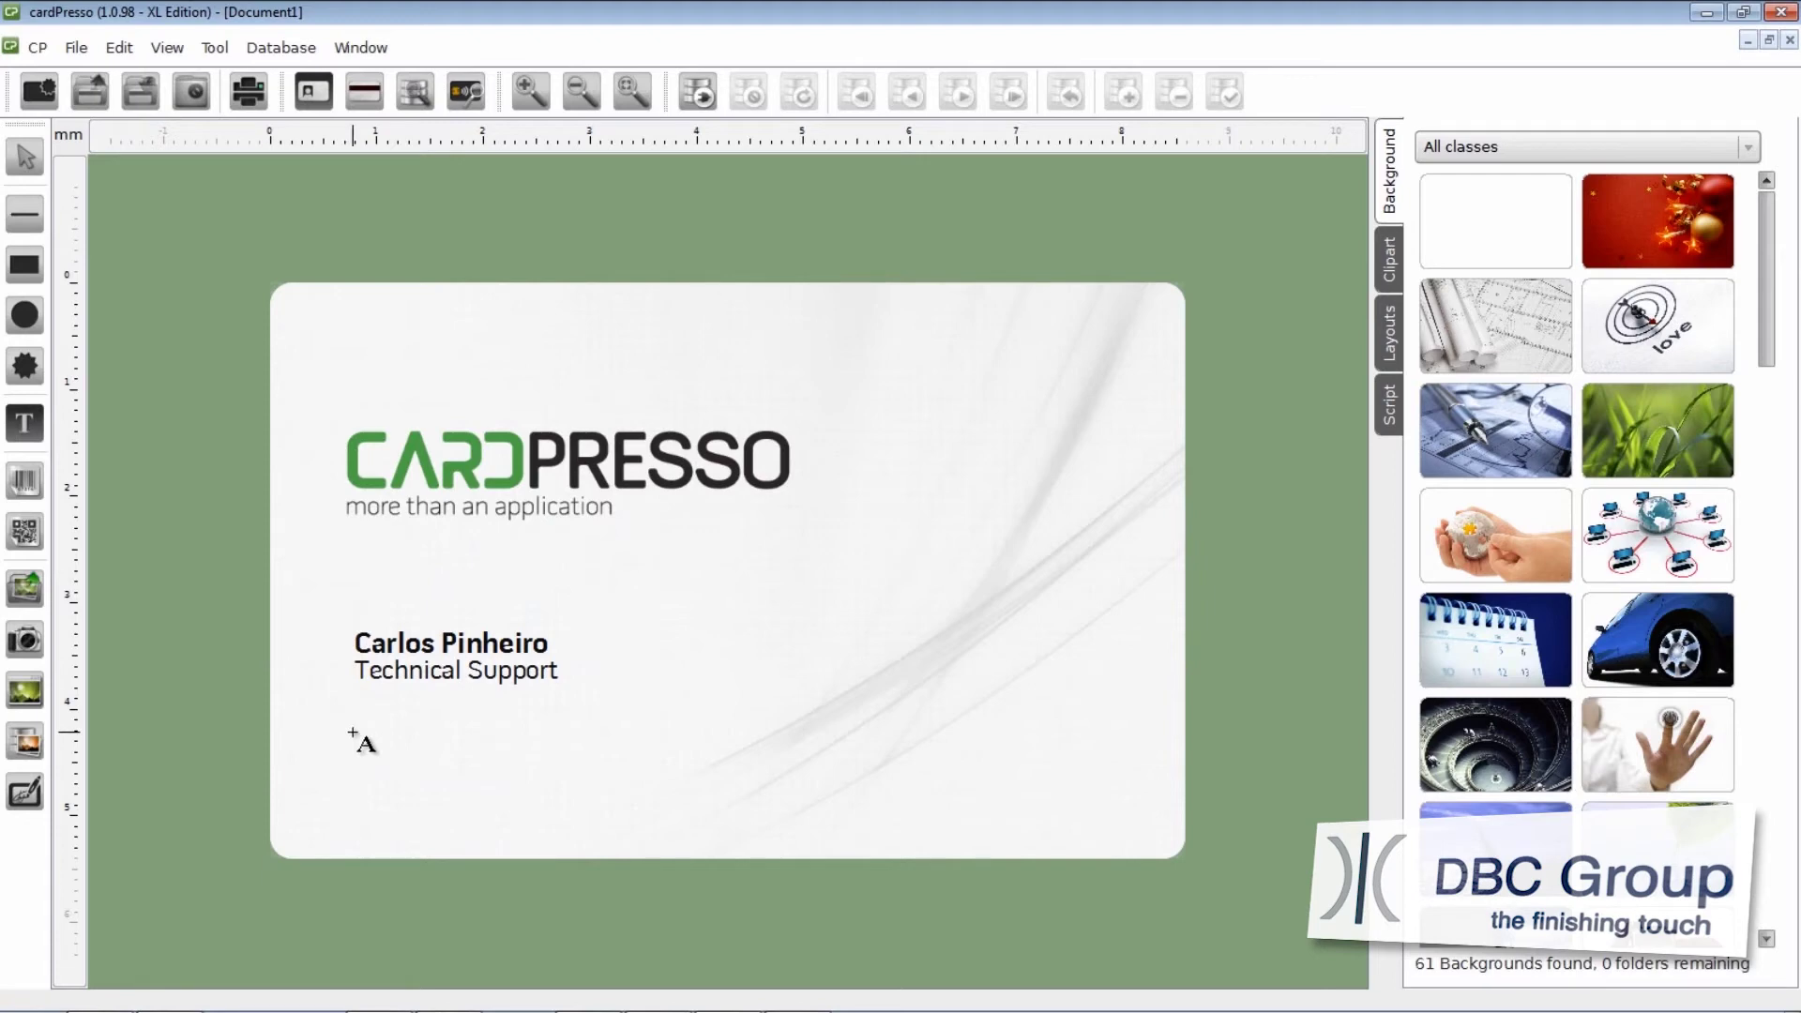
{"action": "left_click", "coordinate": [355, 732]}
{"action": "left_click_drag", "start_coordinate": [495, 796], "coordinate": [612, 814]}
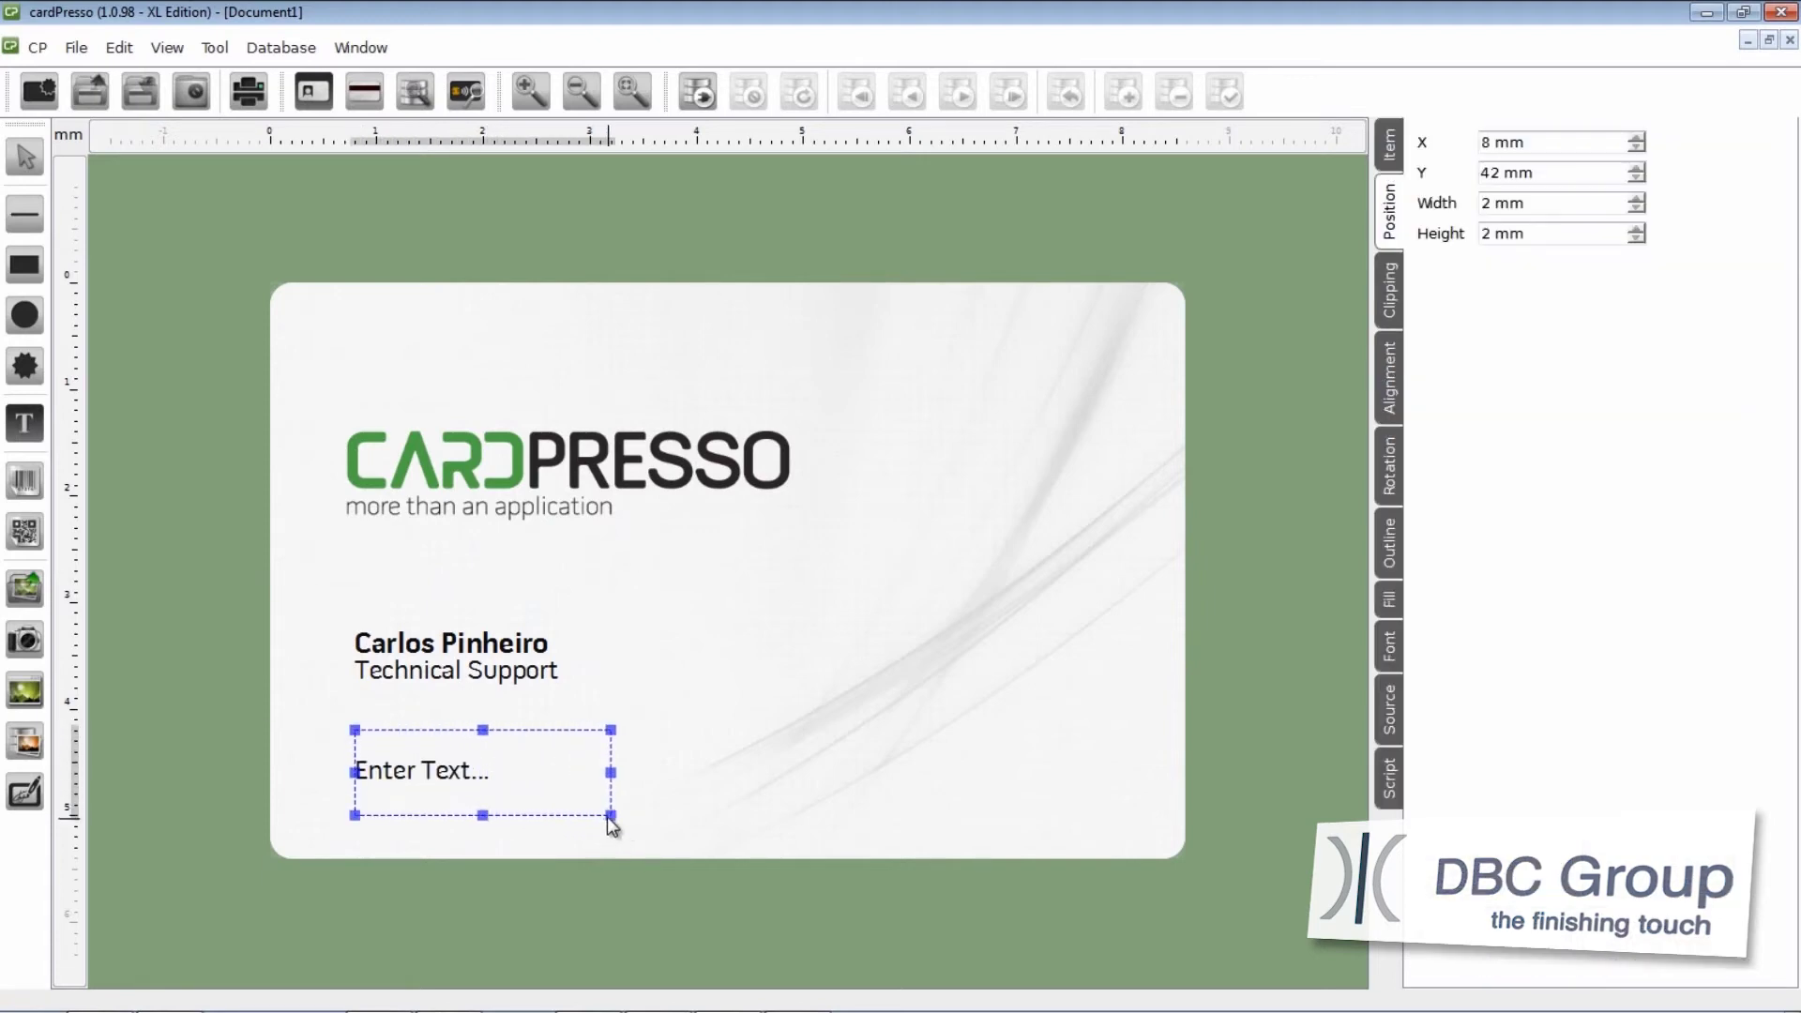
{"action": "double_click", "coordinate": [471, 786]}
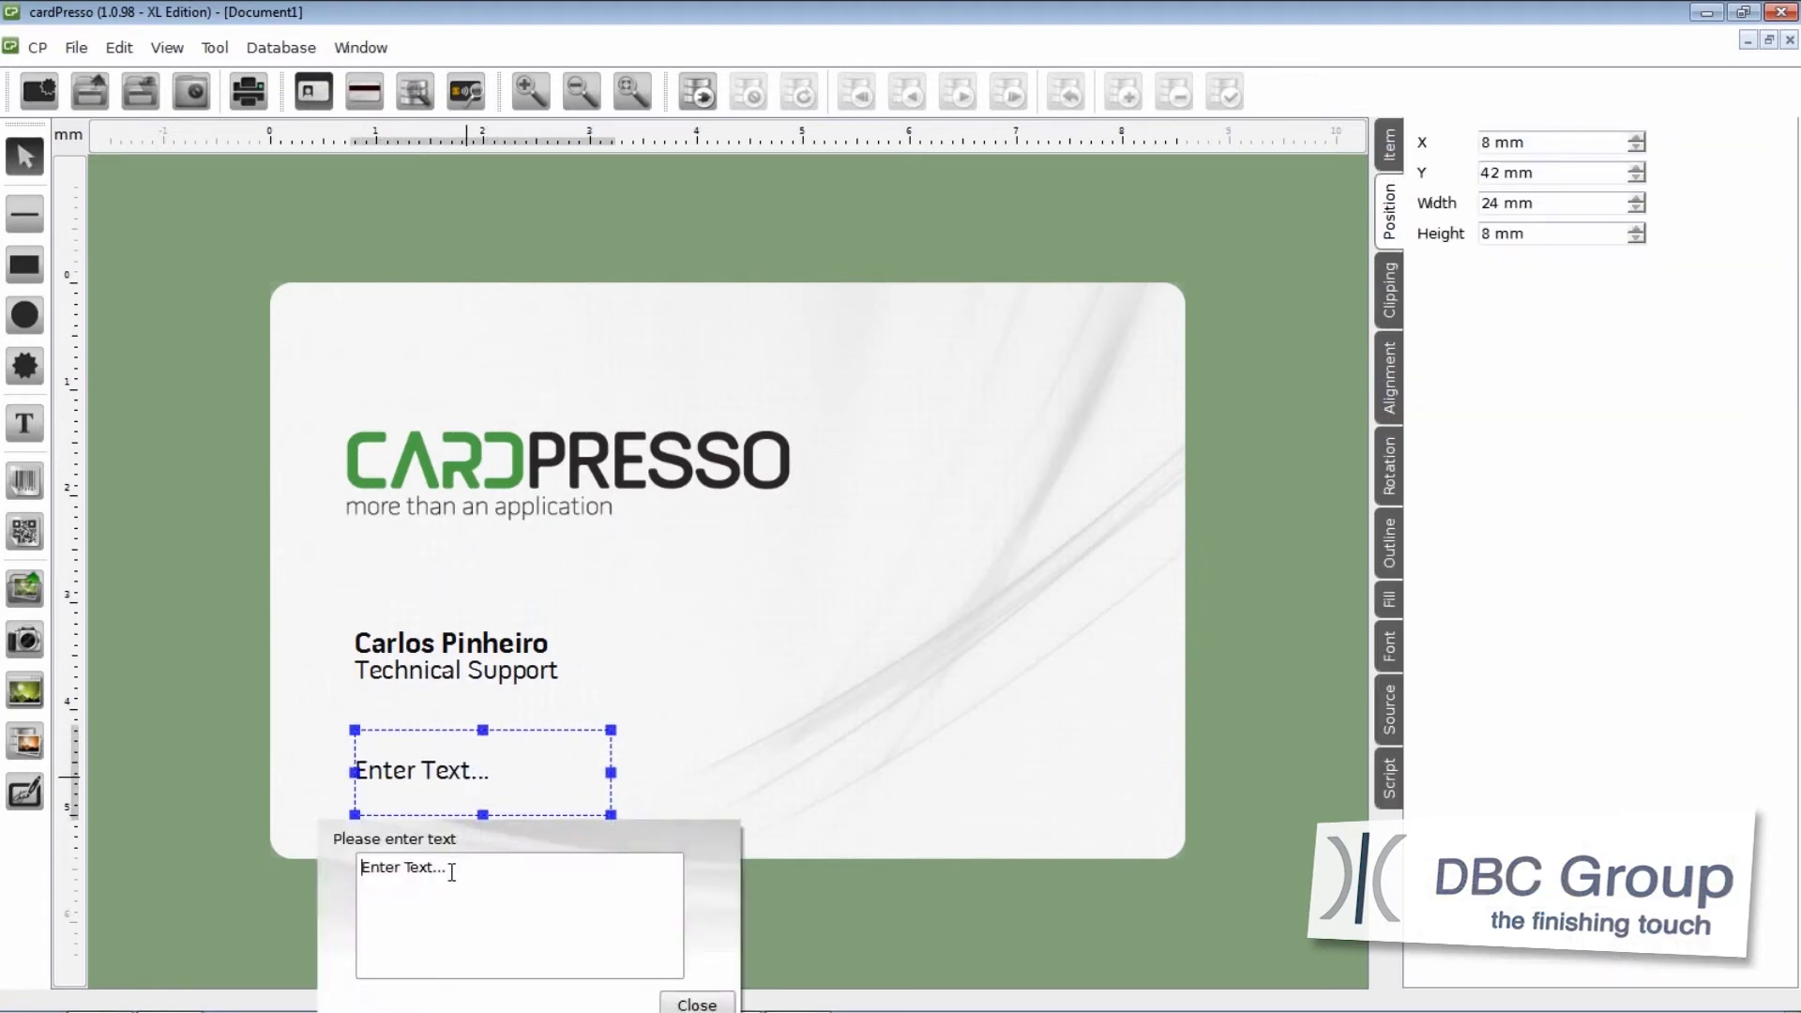
{"action": "left_click_drag", "start_coordinate": [452, 869], "coordinate": [293, 877]}
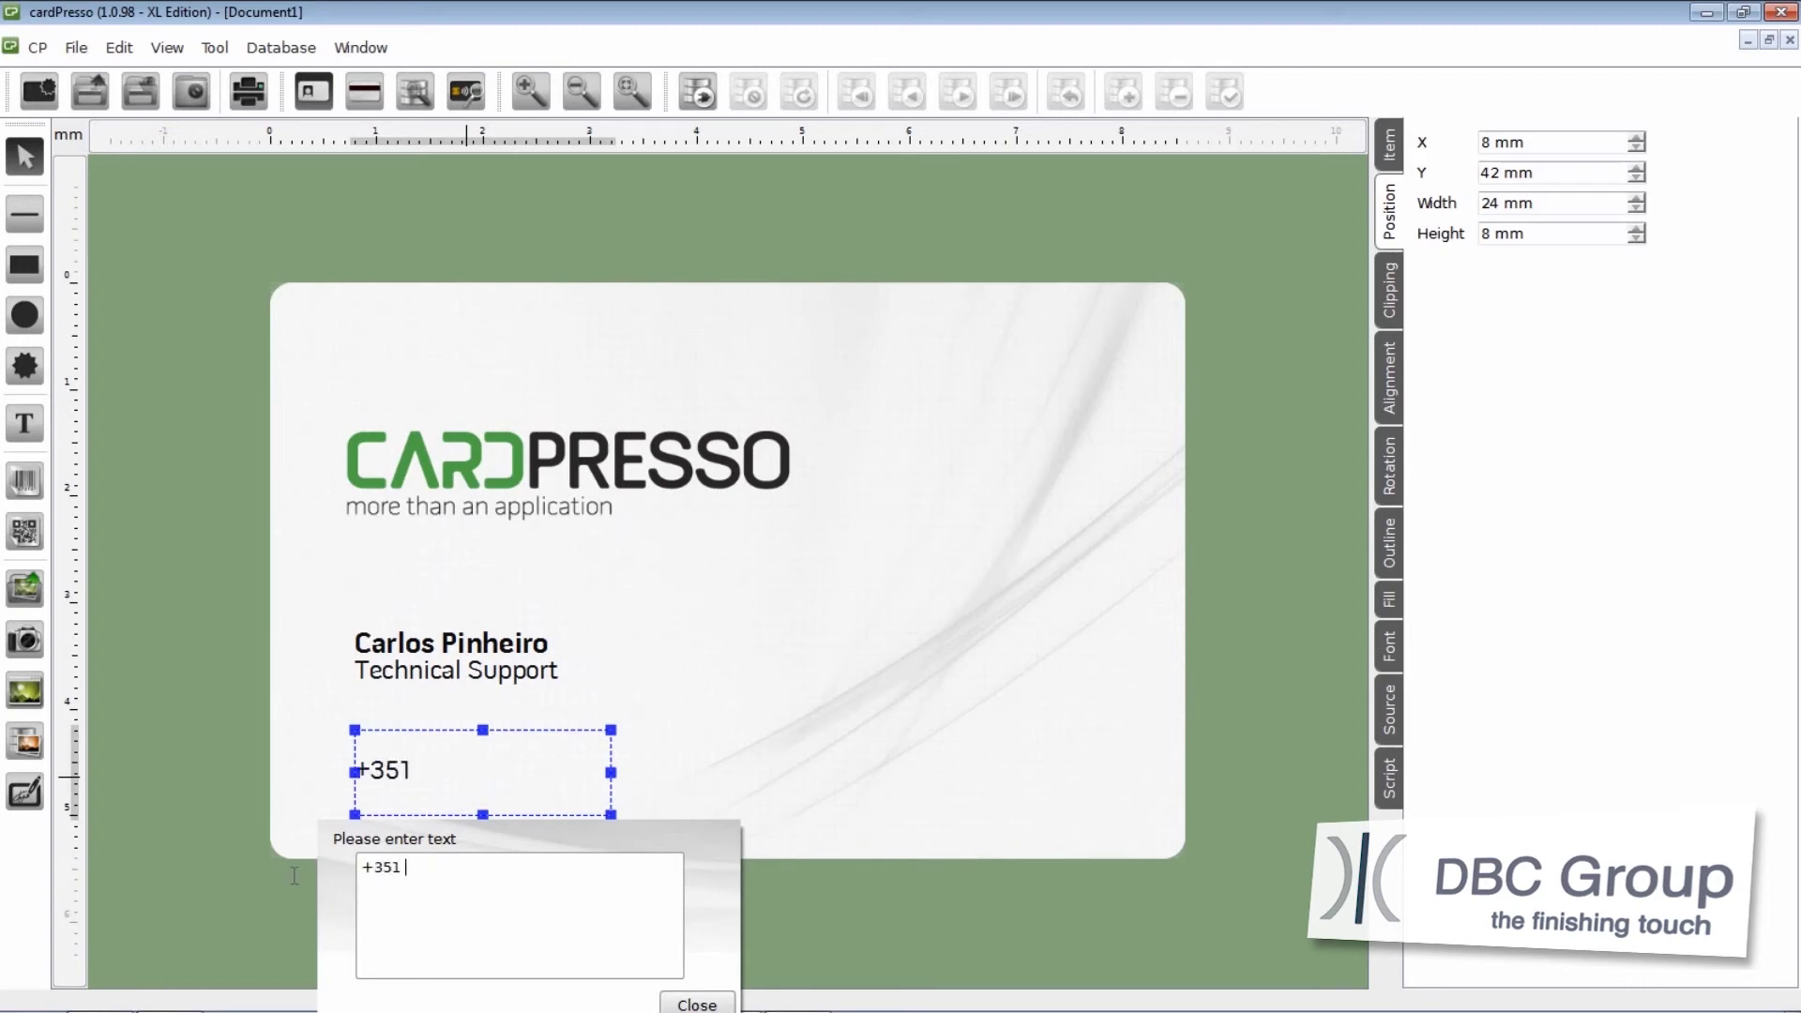
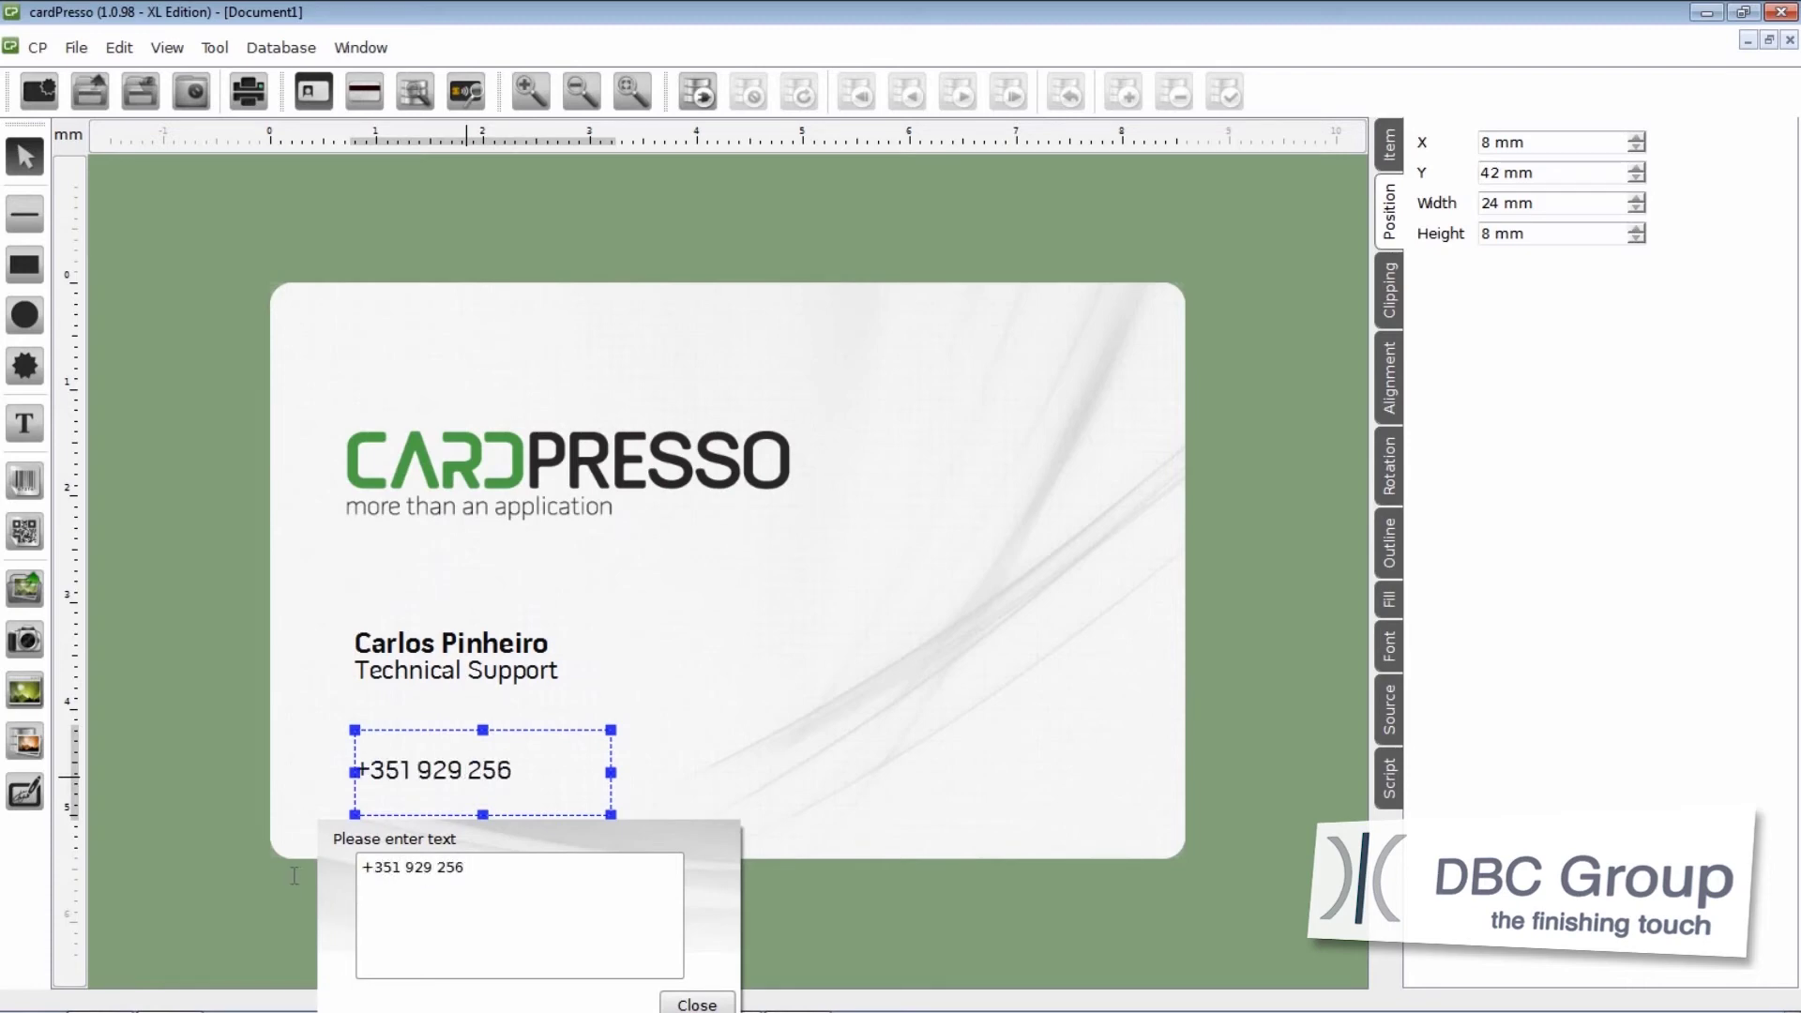
{"action": "key", "text": "Return"}
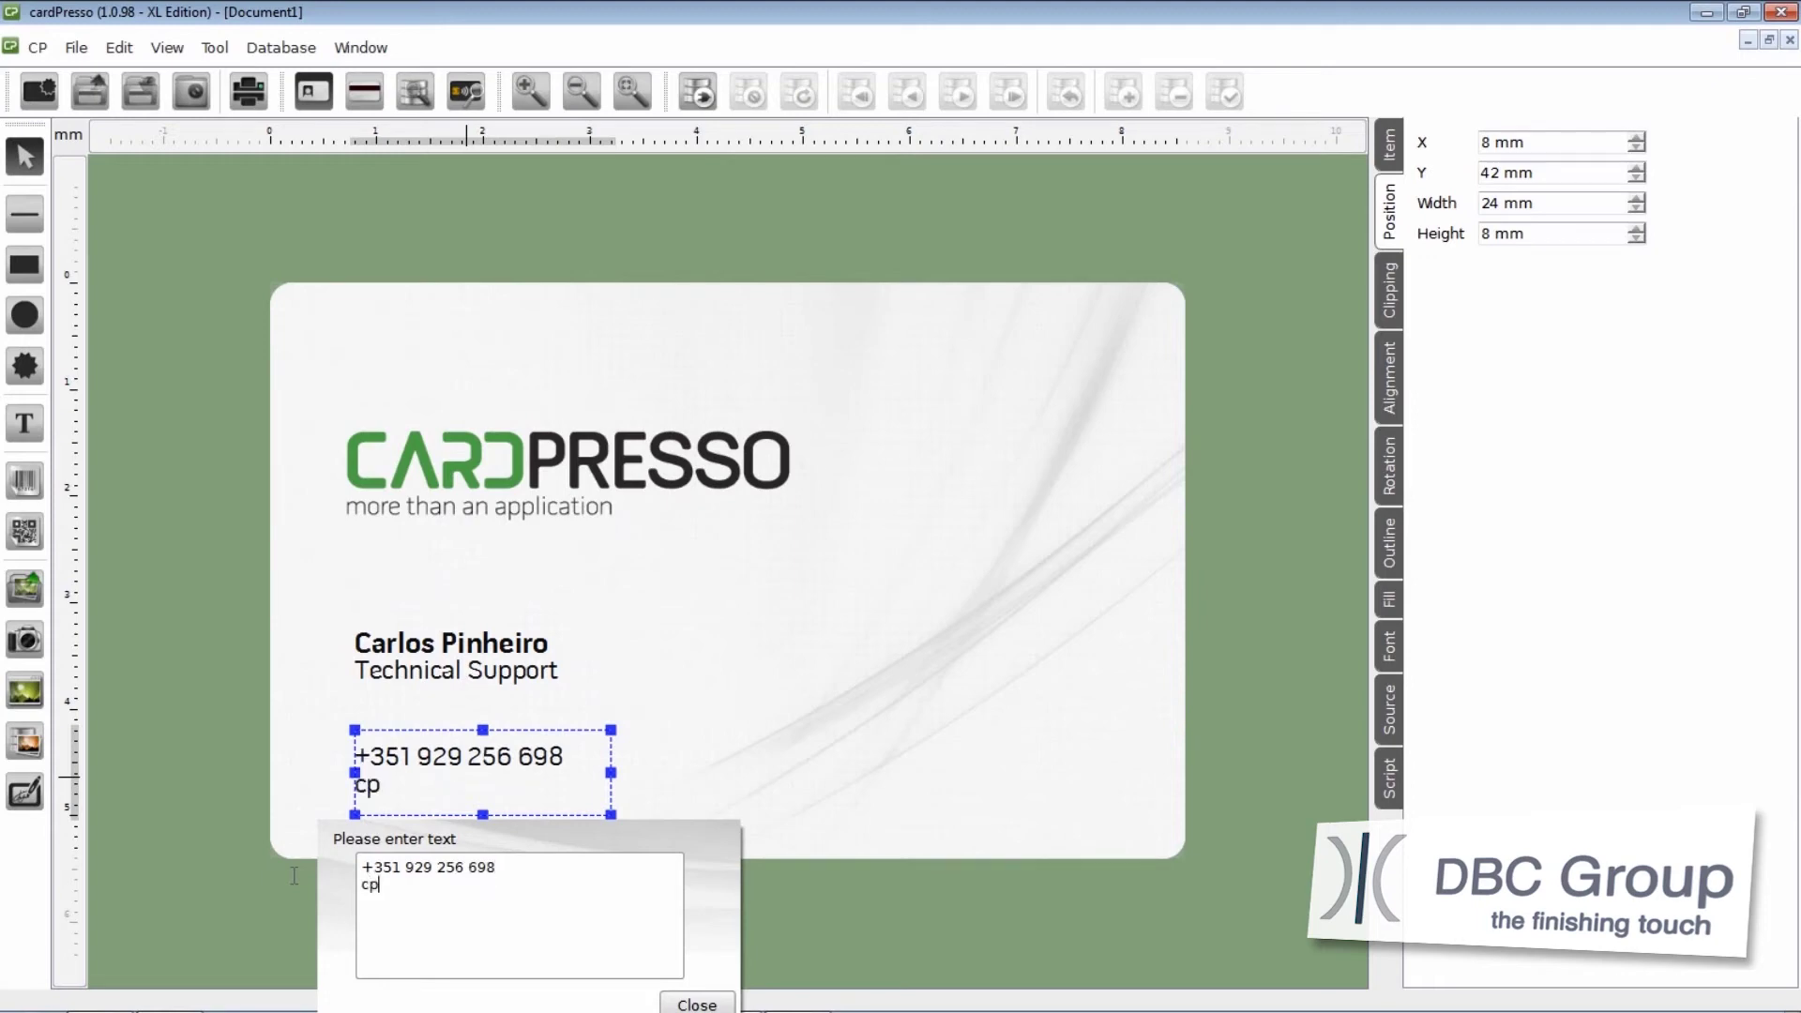
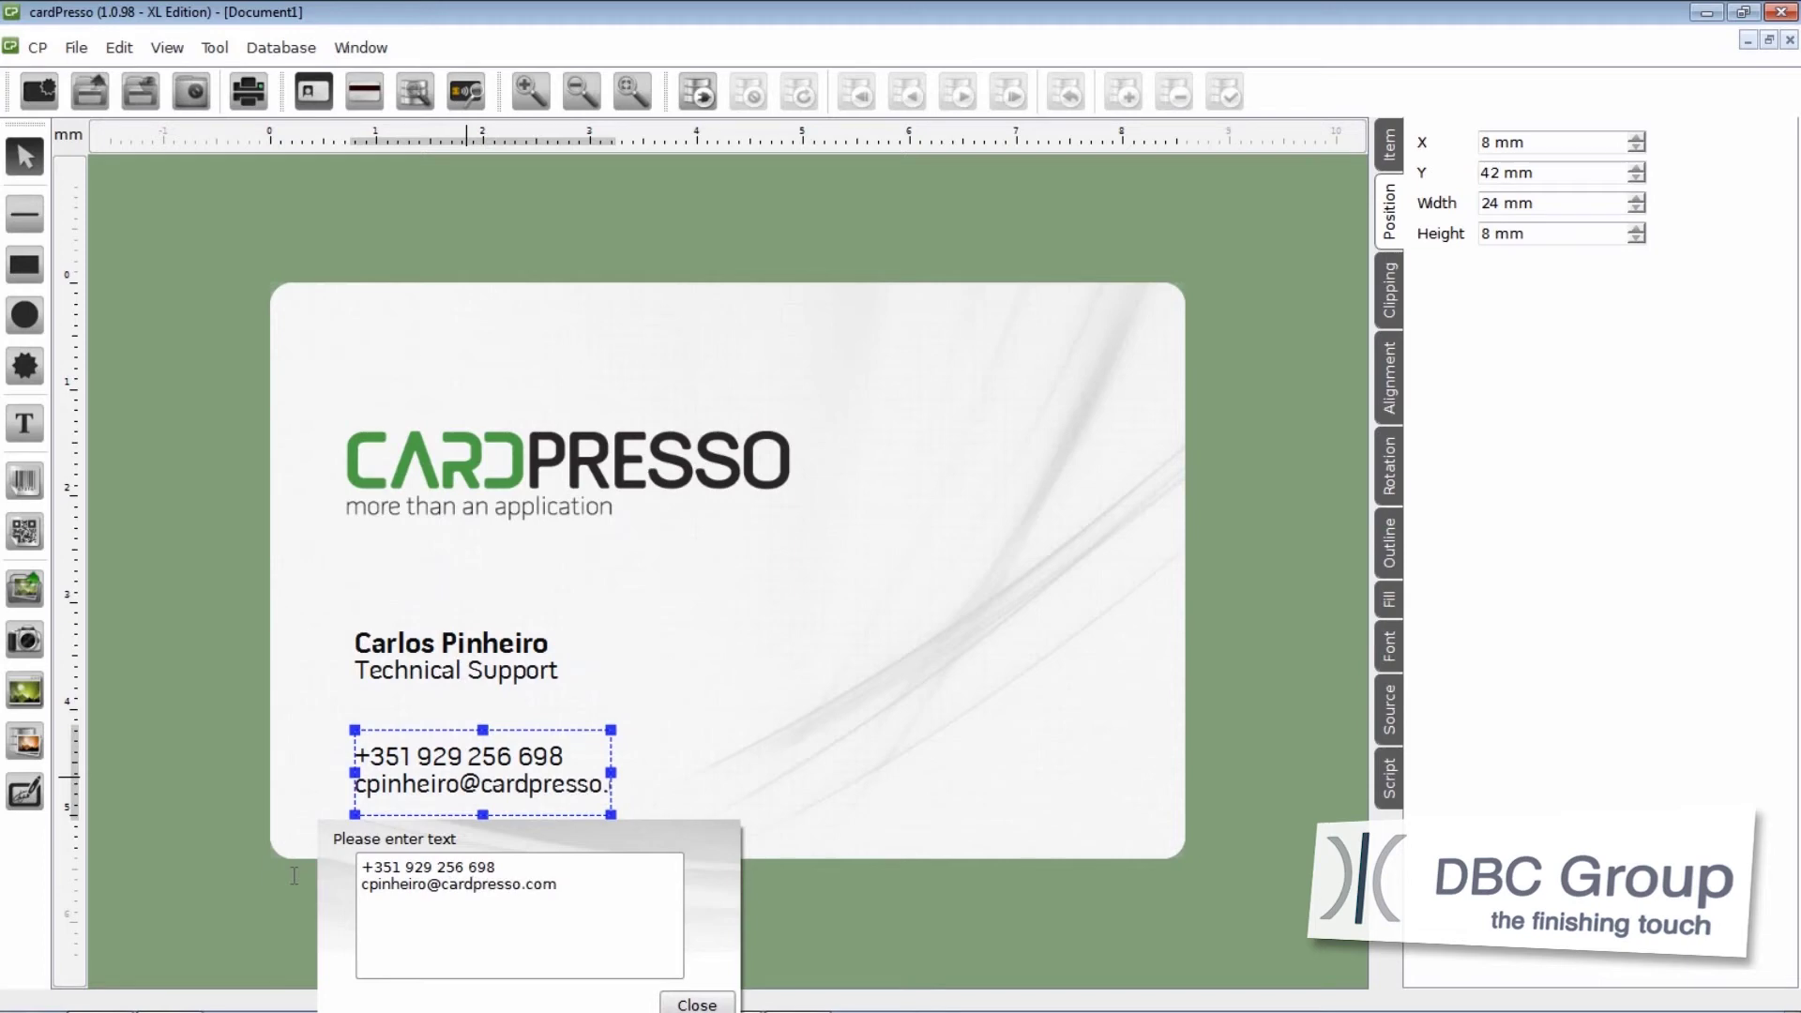
{"action": "left_click", "coordinate": [697, 1003]}
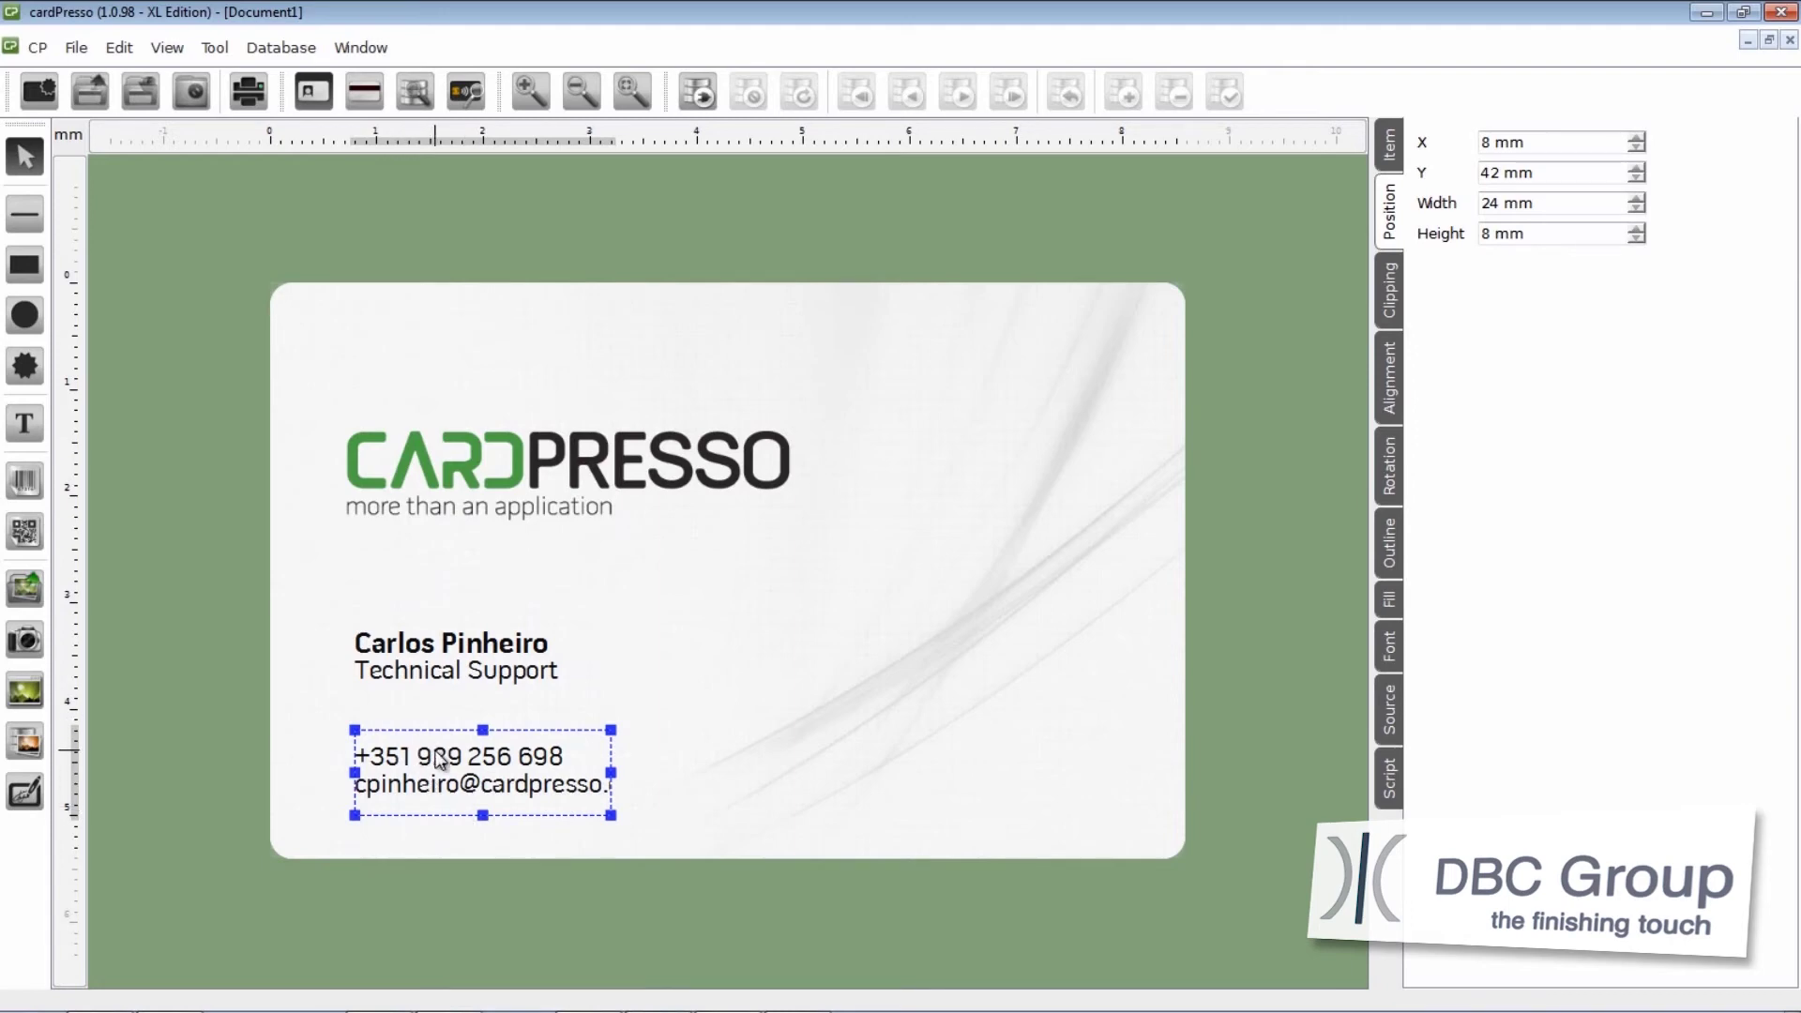
Widen and shorten the contact box so the full email address shows
{"action": "left_click_drag", "start_coordinate": [441, 761], "coordinate": [441, 770]}
{"action": "left_click_drag", "start_coordinate": [610, 783], "coordinate": [667, 784]}
{"action": "left_click_drag", "start_coordinate": [508, 824], "coordinate": [507, 805]}
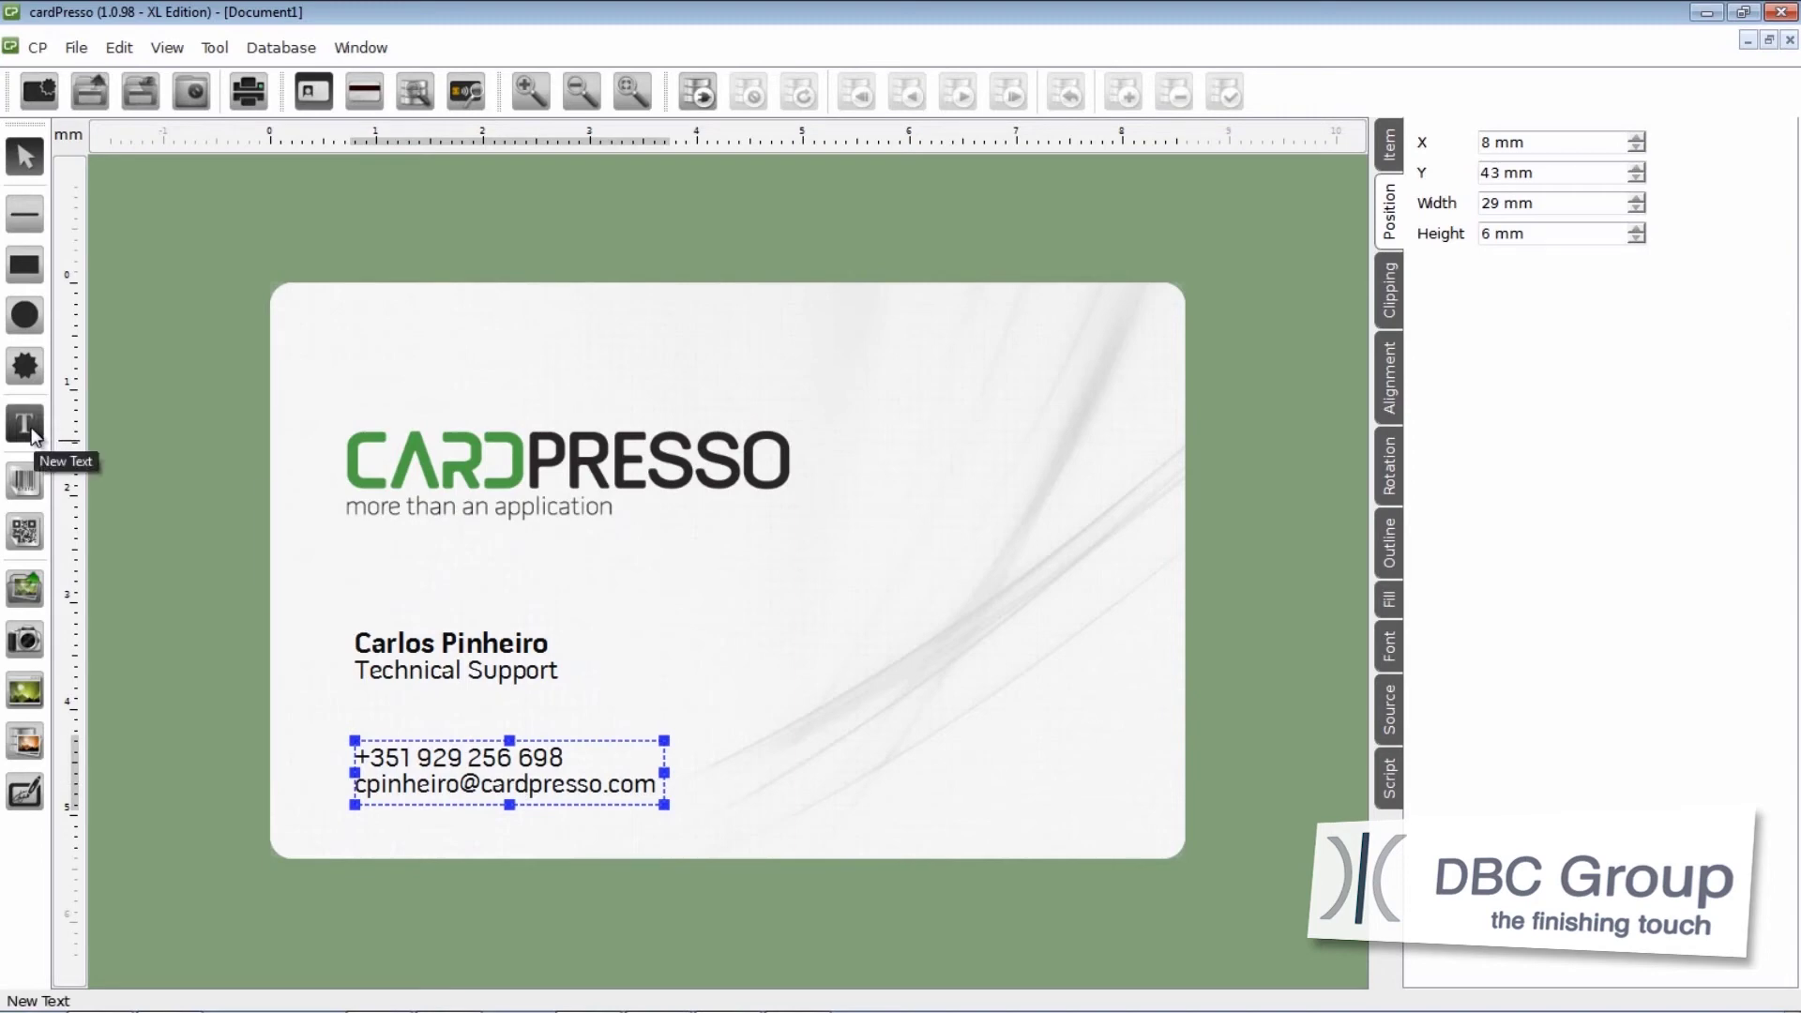
{"action": "left_click", "coordinate": [32, 428]}
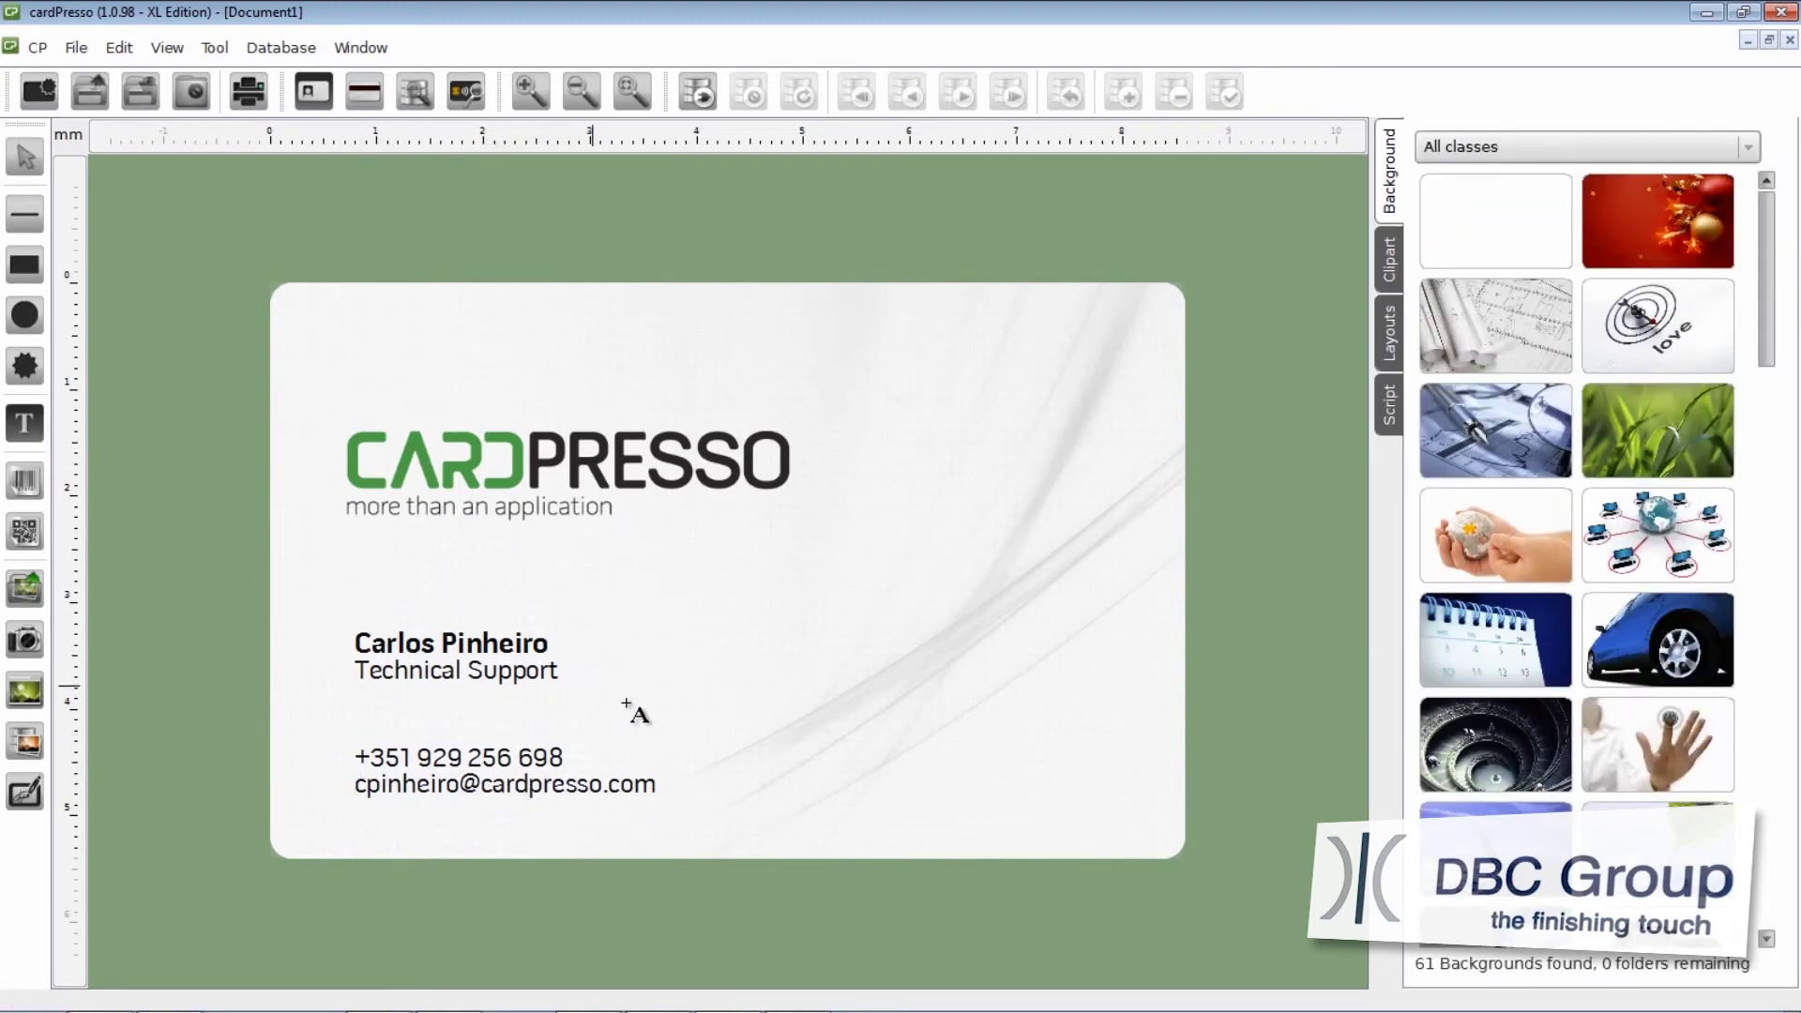
{"action": "mouse_move", "coordinate": [825, 754]}
{"action": "left_mouse_down"}
{"action": "mouse_move", "coordinate": [1072, 805]}
{"action": "mouse_move", "coordinate": [1114, 796]}
{"action": "left_mouse_up"}
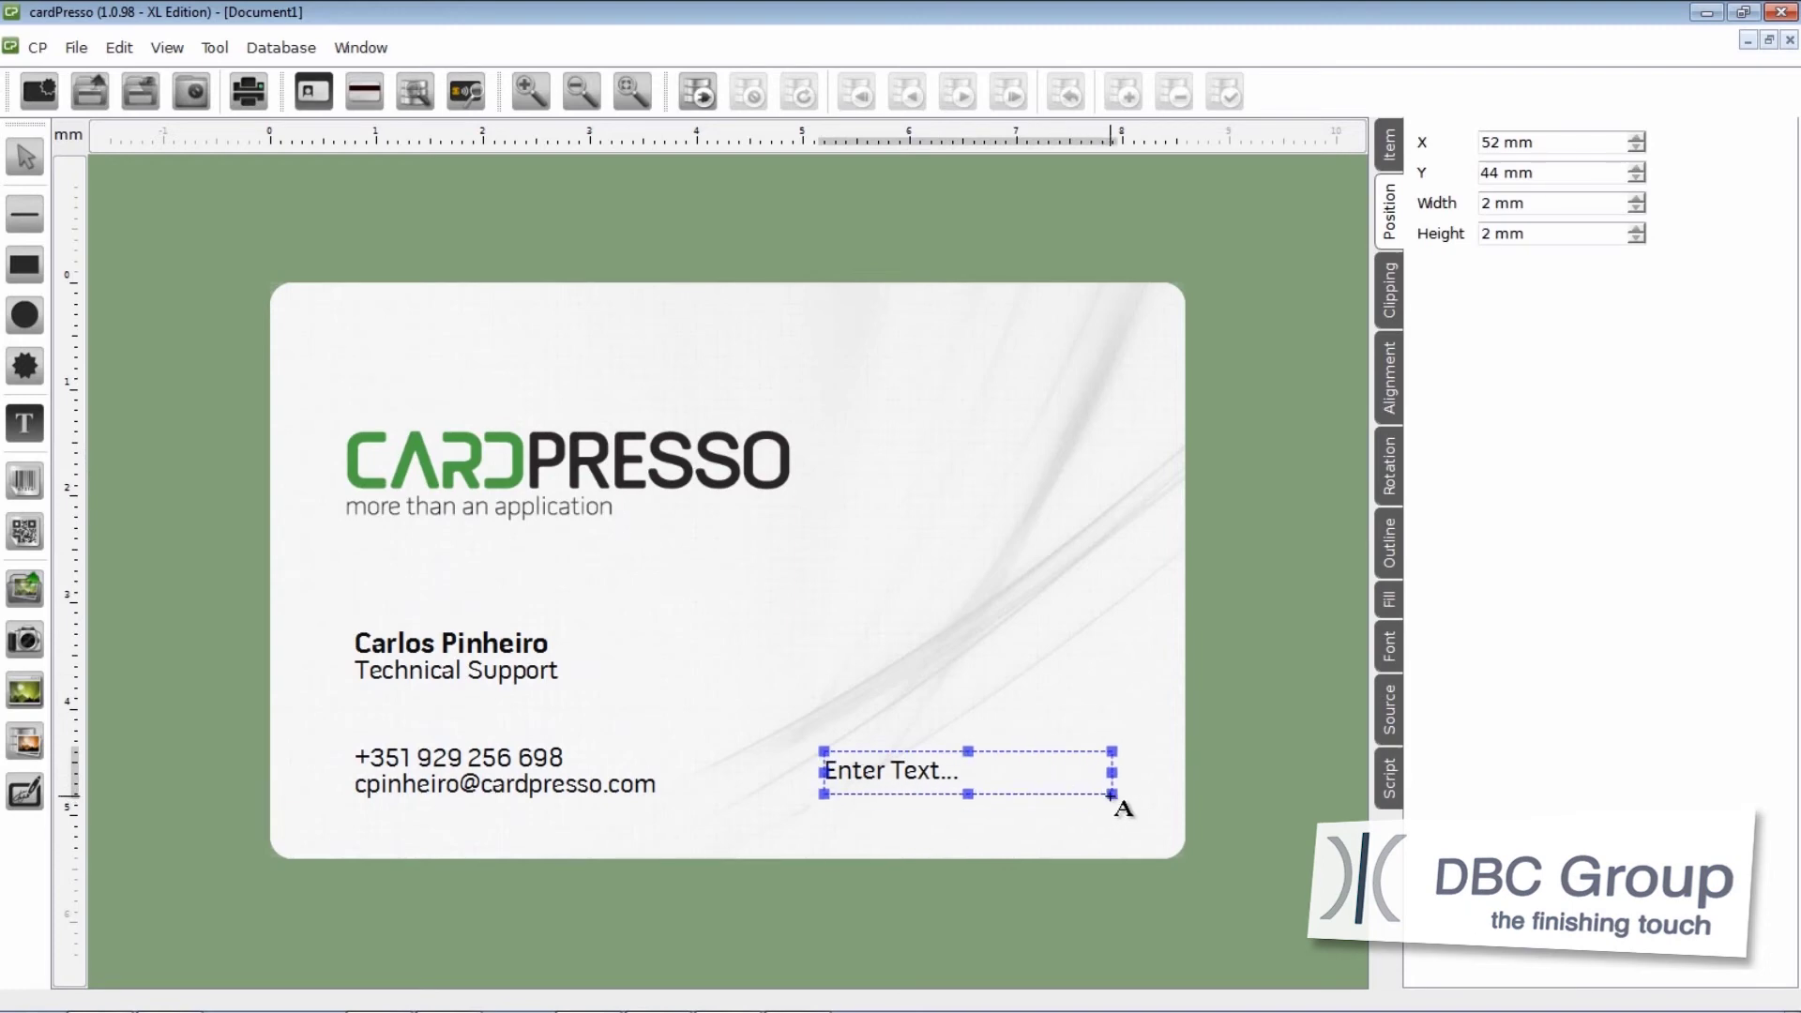
{"action": "double_click", "coordinate": [946, 782]}
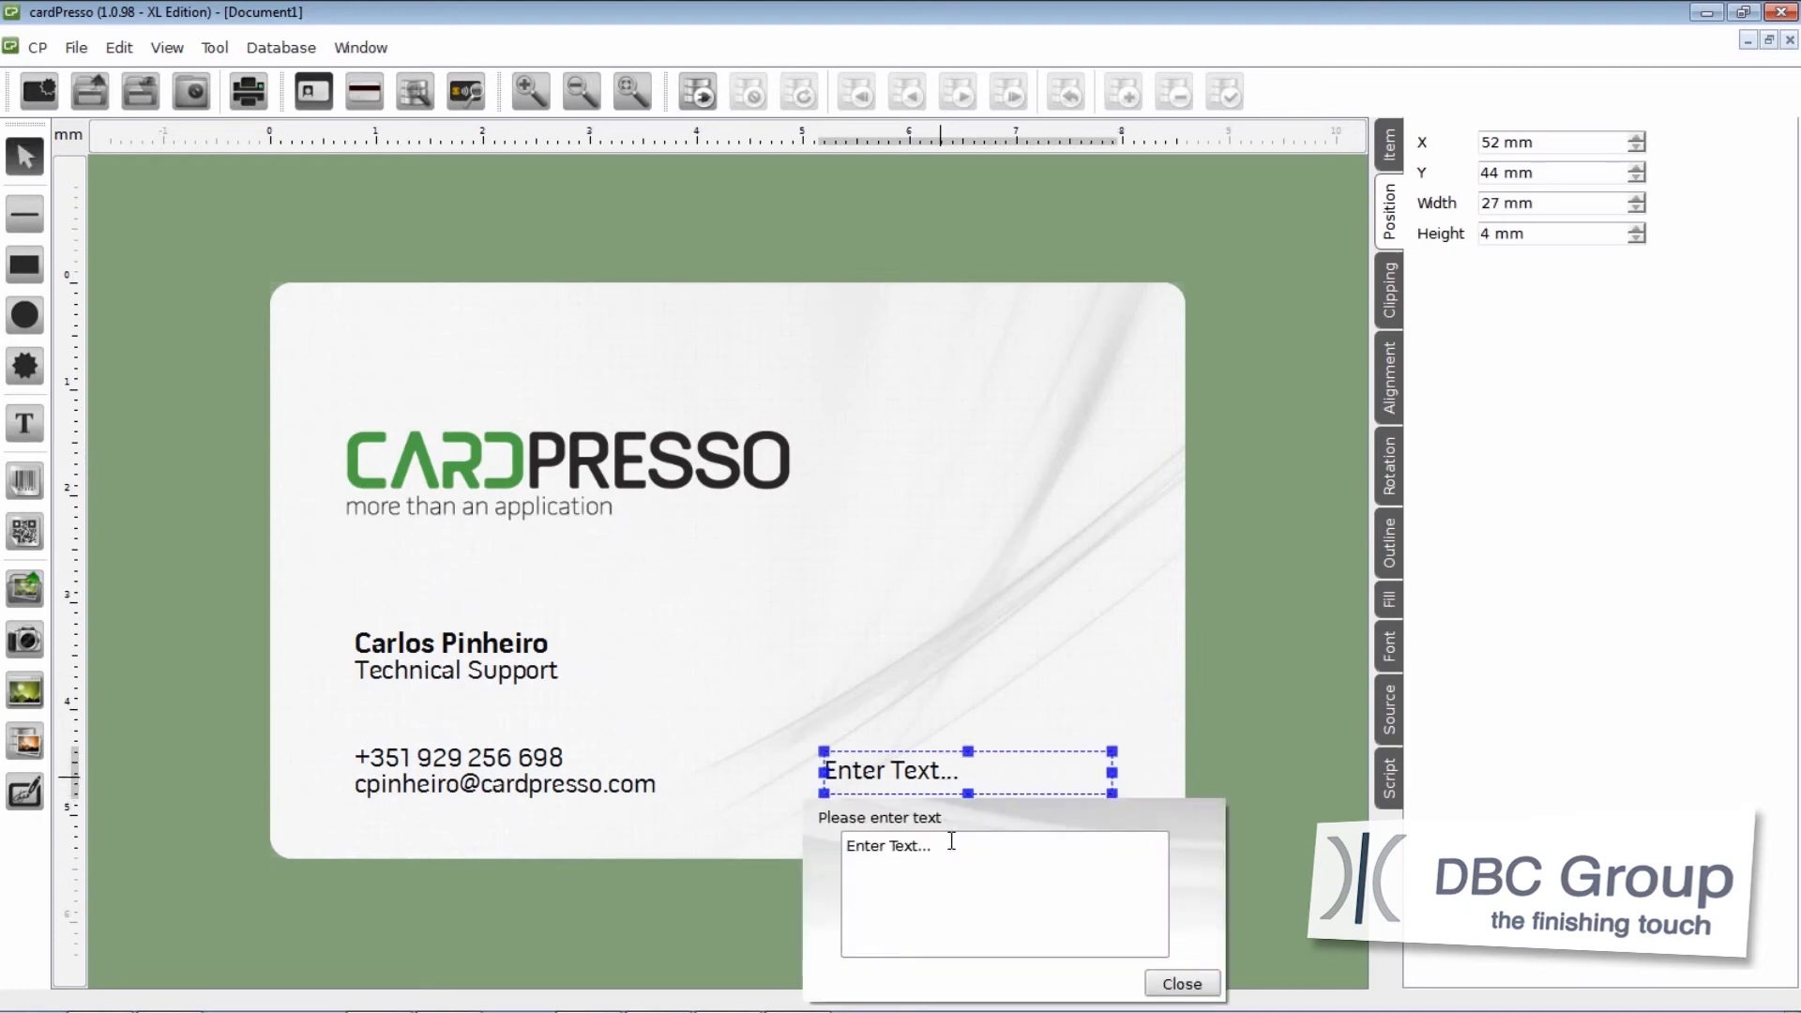
{"action": "left_click_drag", "start_coordinate": [946, 844], "coordinate": [792, 852]}
{"action": "type", "text": "www.card"}
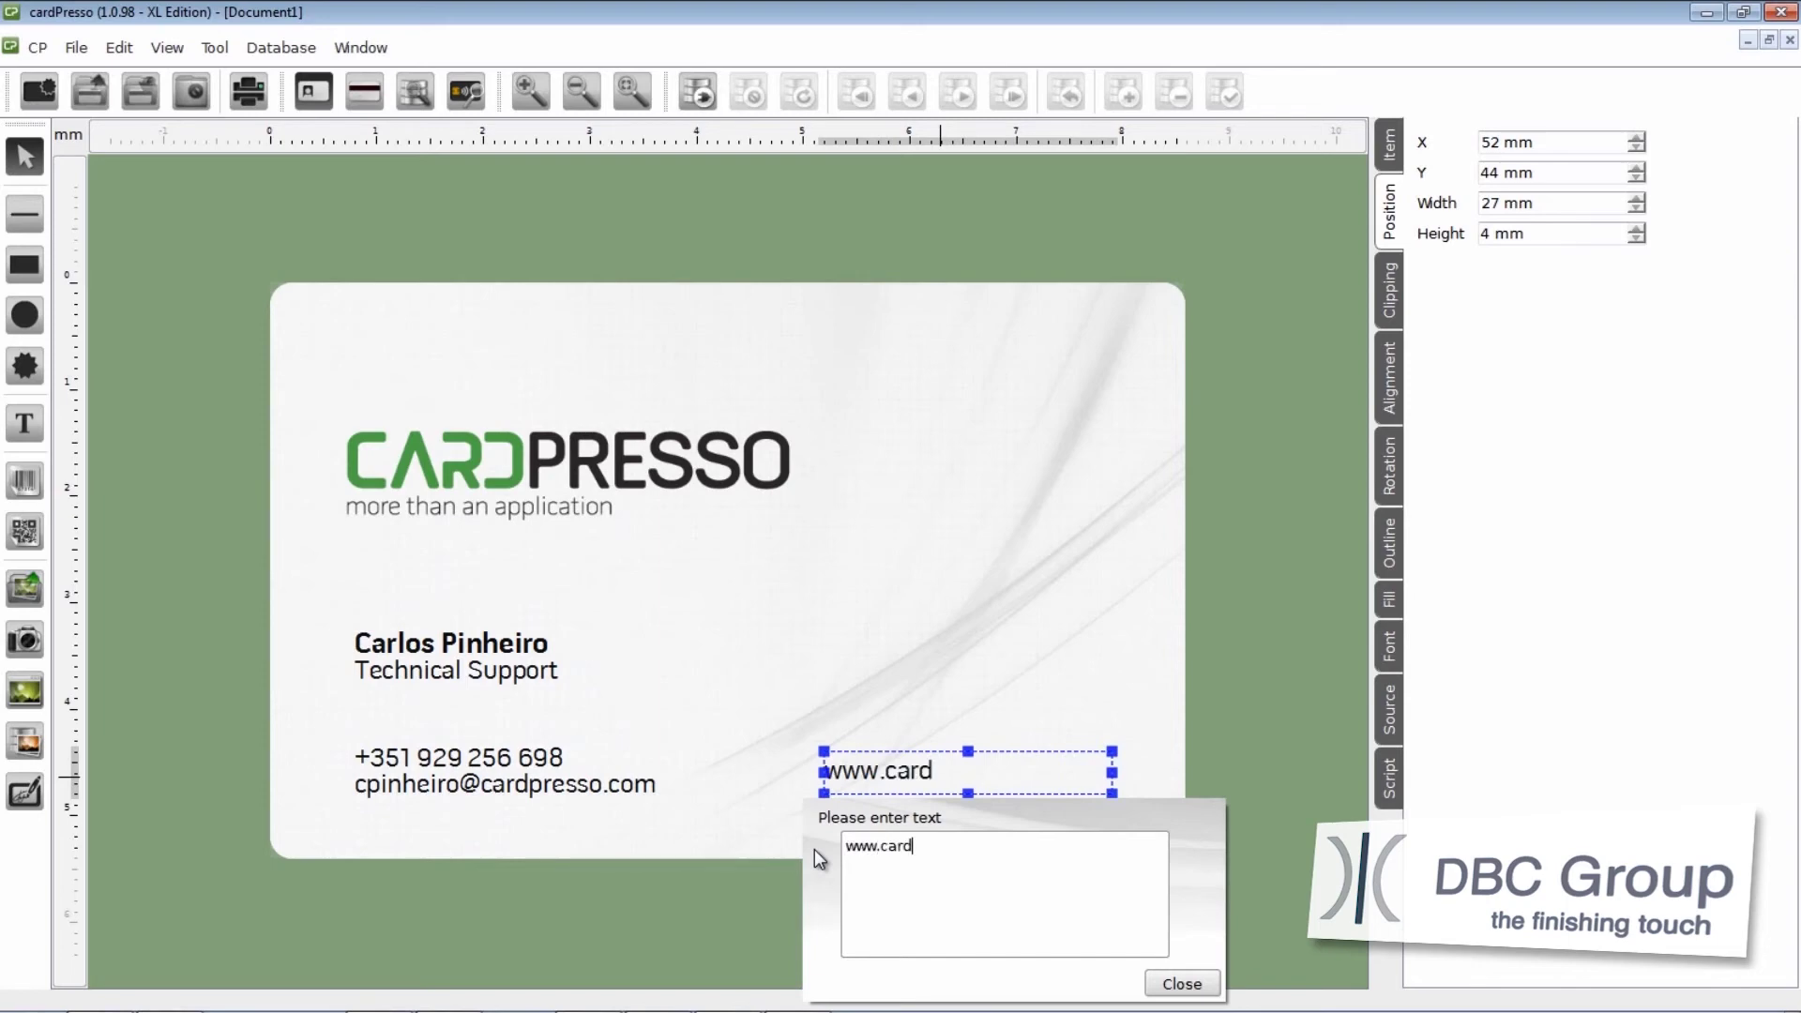
{"action": "type", "text": "presso.com"}
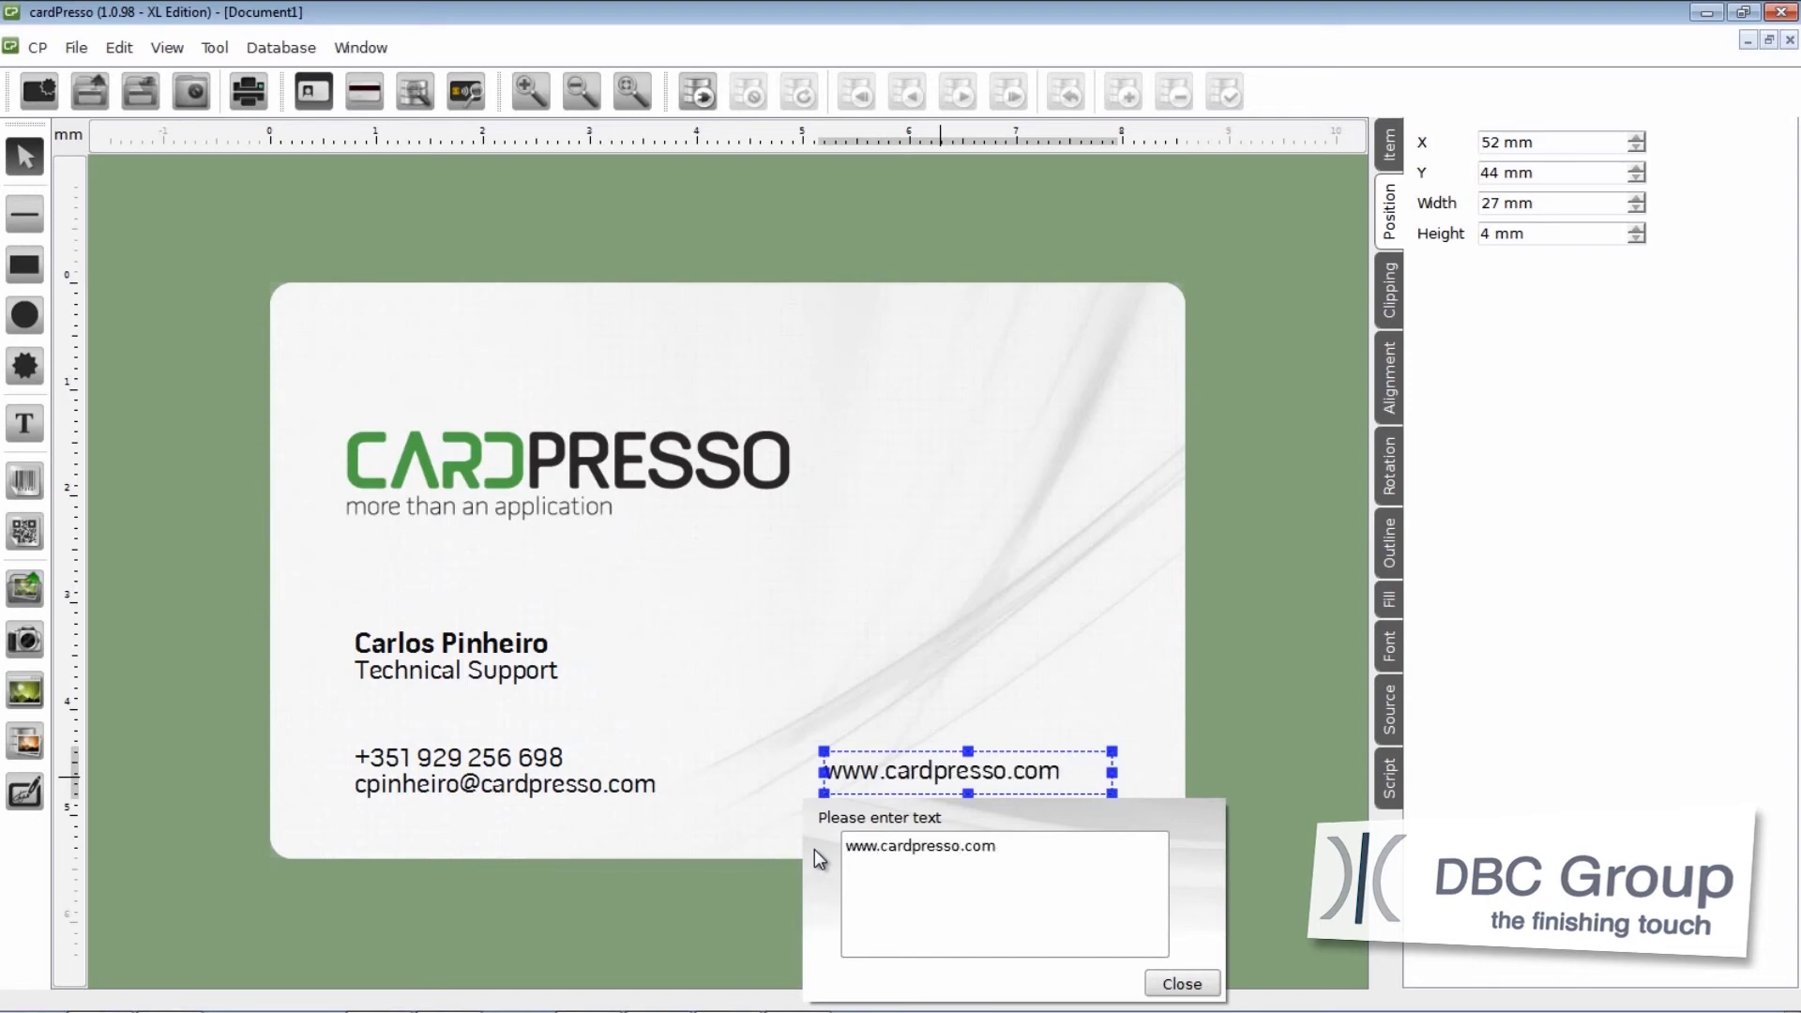
{"action": "left_click", "coordinate": [1189, 989]}
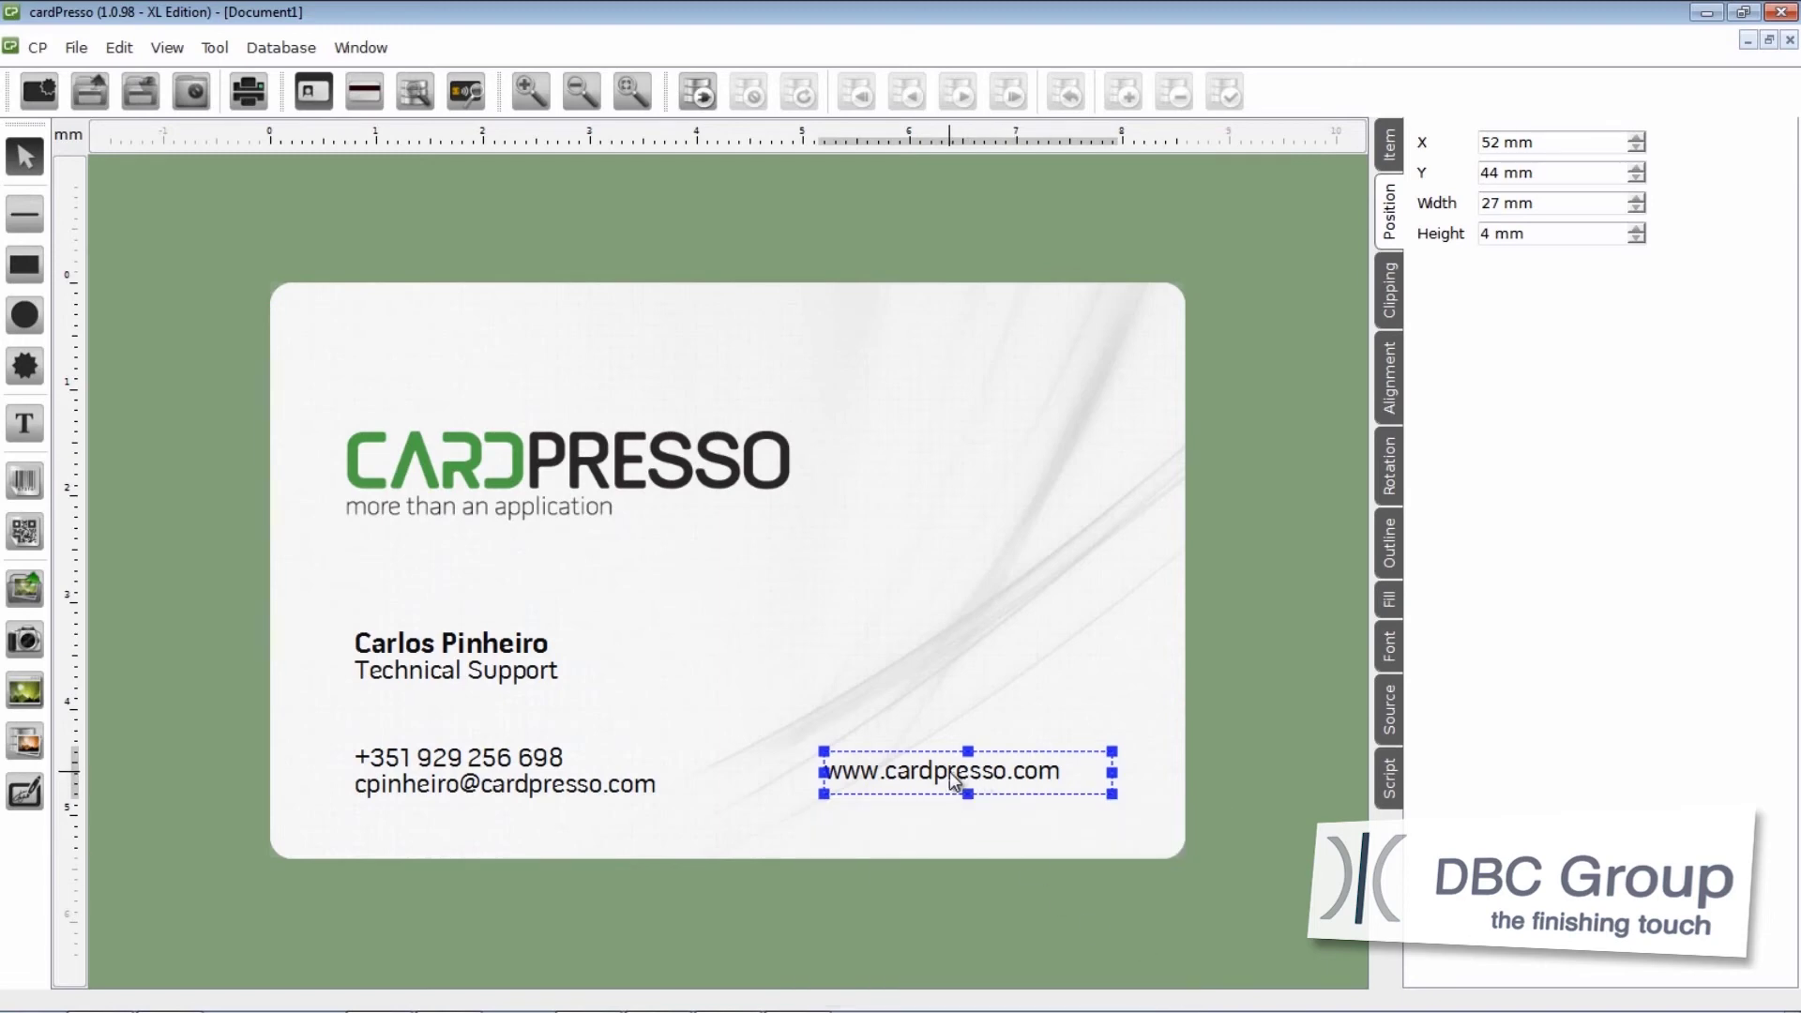
{"action": "mouse_move", "coordinate": [949, 769]}
{"action": "left_mouse_down"}
{"action": "mouse_move", "coordinate": [910, 772]}
{"action": "mouse_move", "coordinate": [928, 788]}
{"action": "left_mouse_up"}
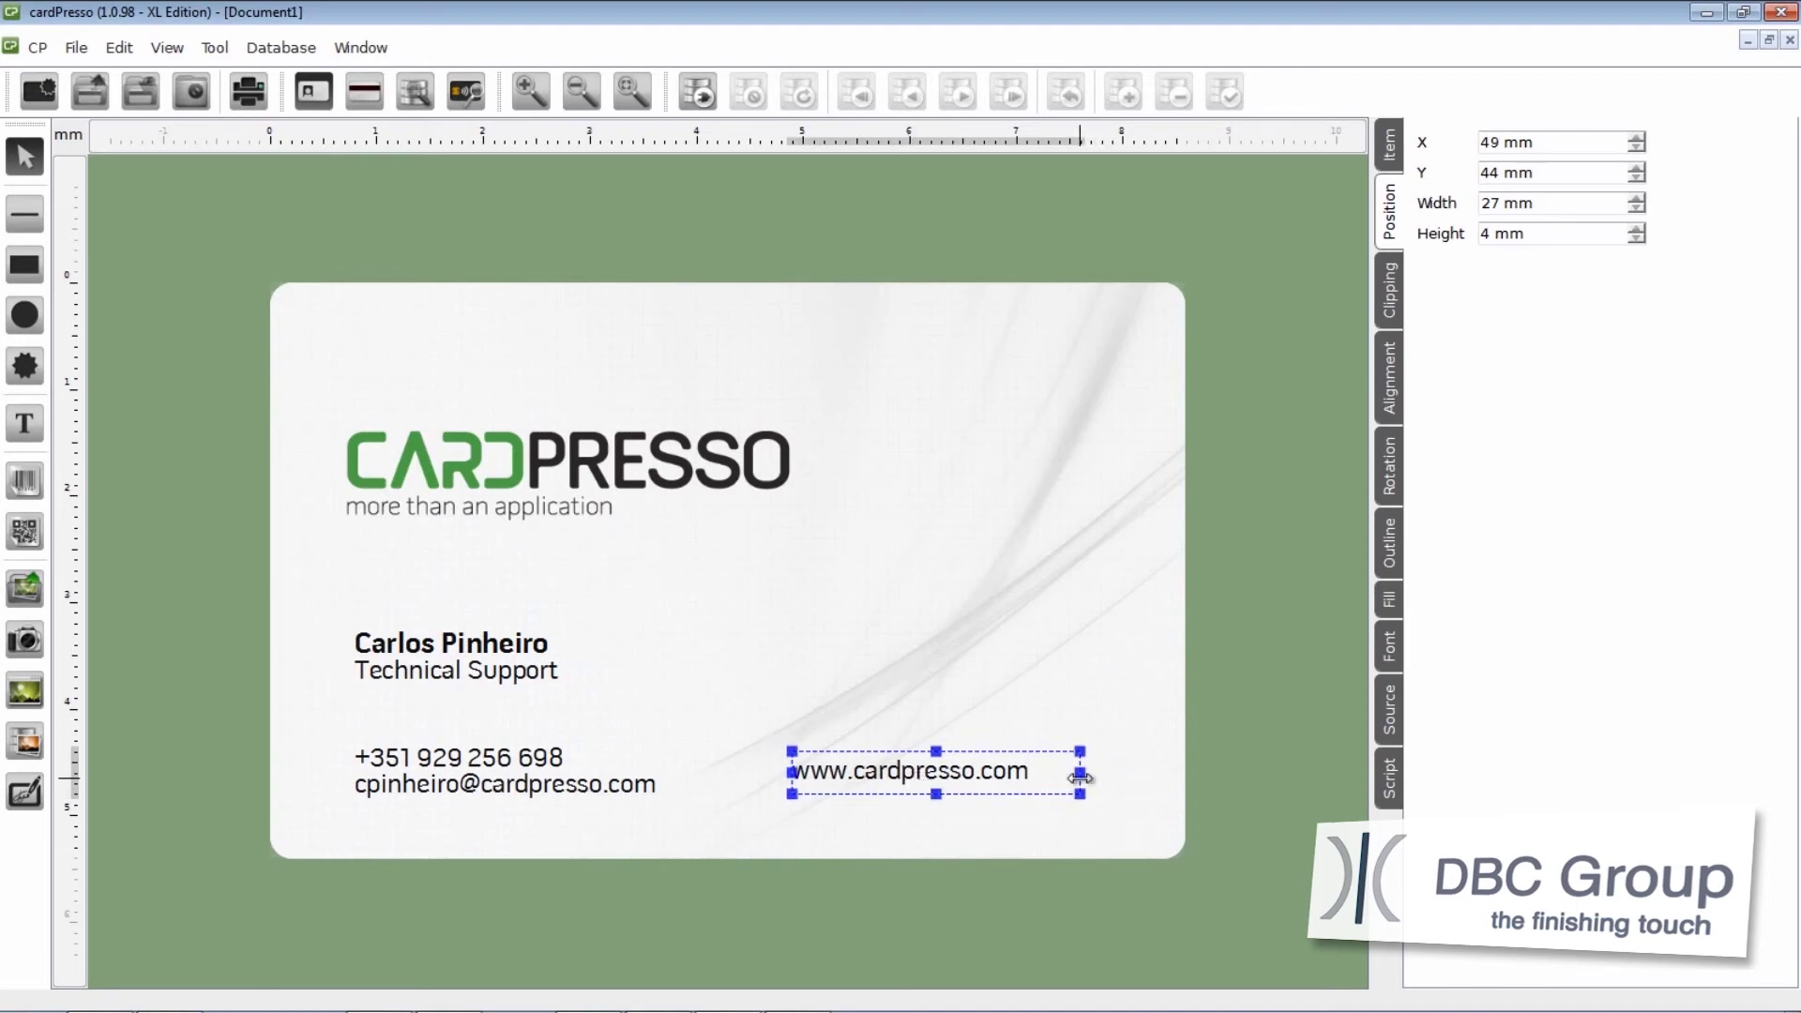
{"action": "left_click_drag", "start_coordinate": [1080, 773], "coordinate": [1101, 773]}
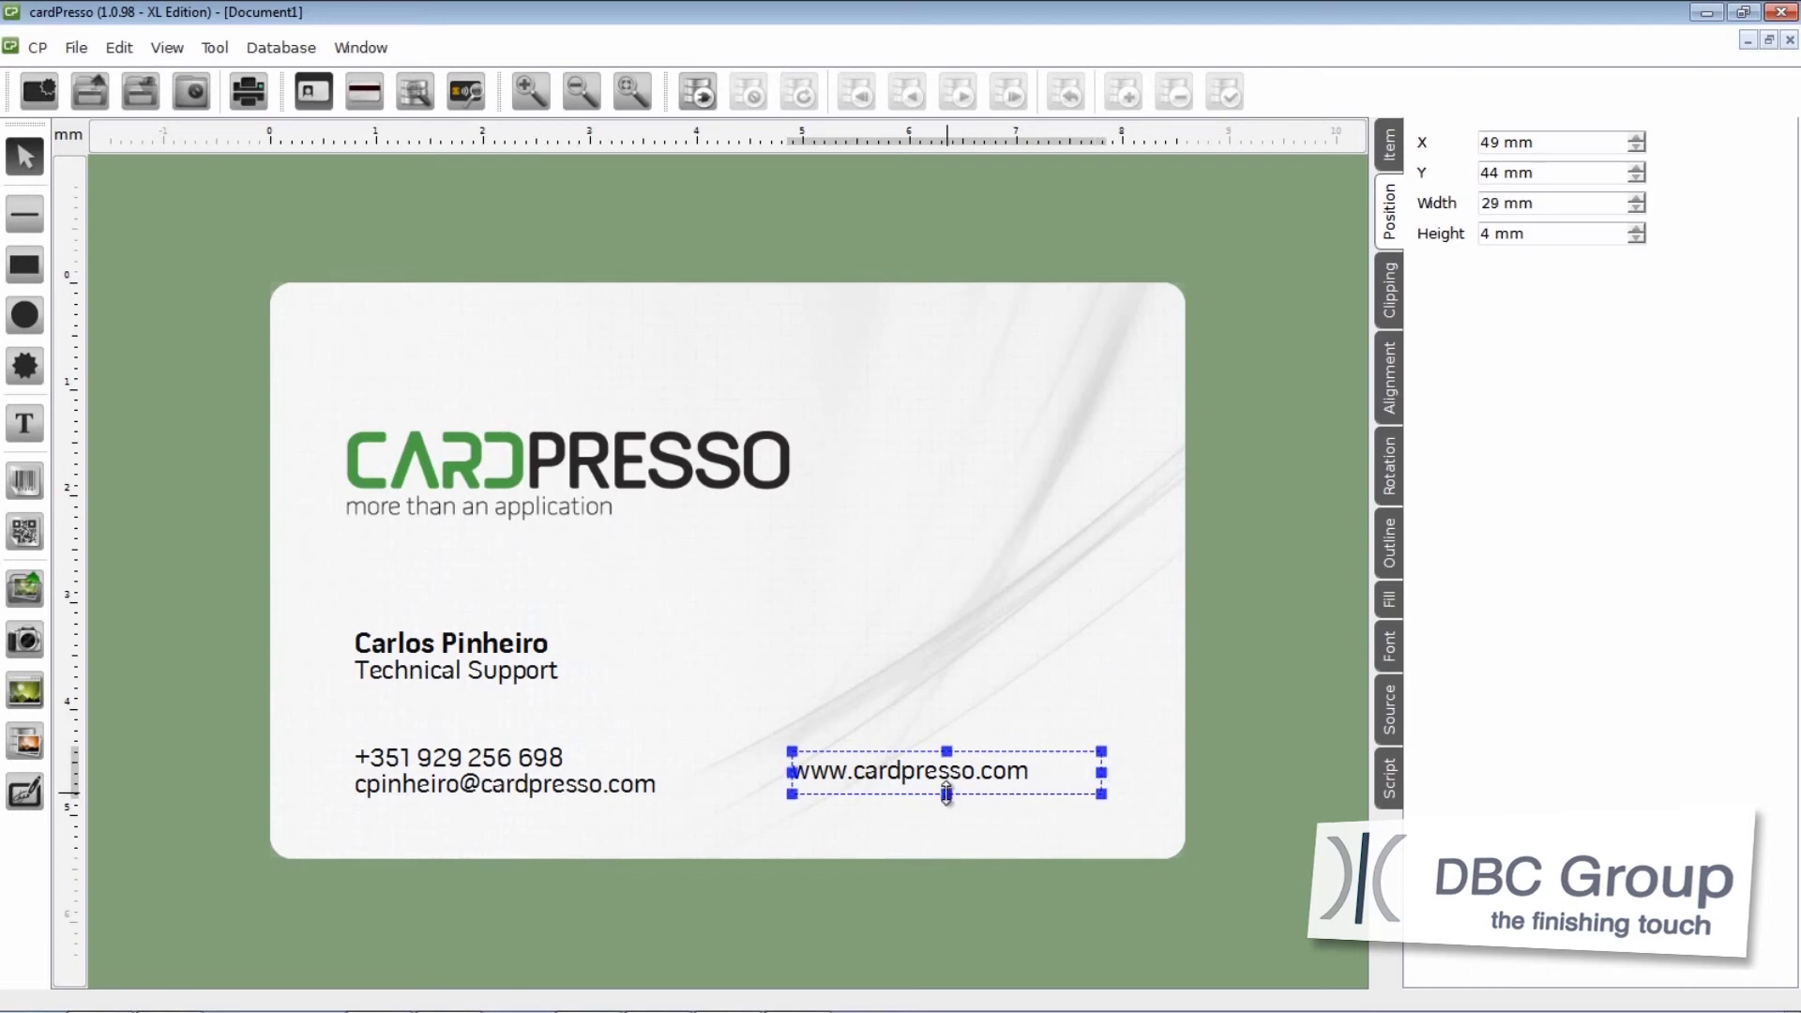
{"action": "left_click", "coordinate": [1385, 650]}
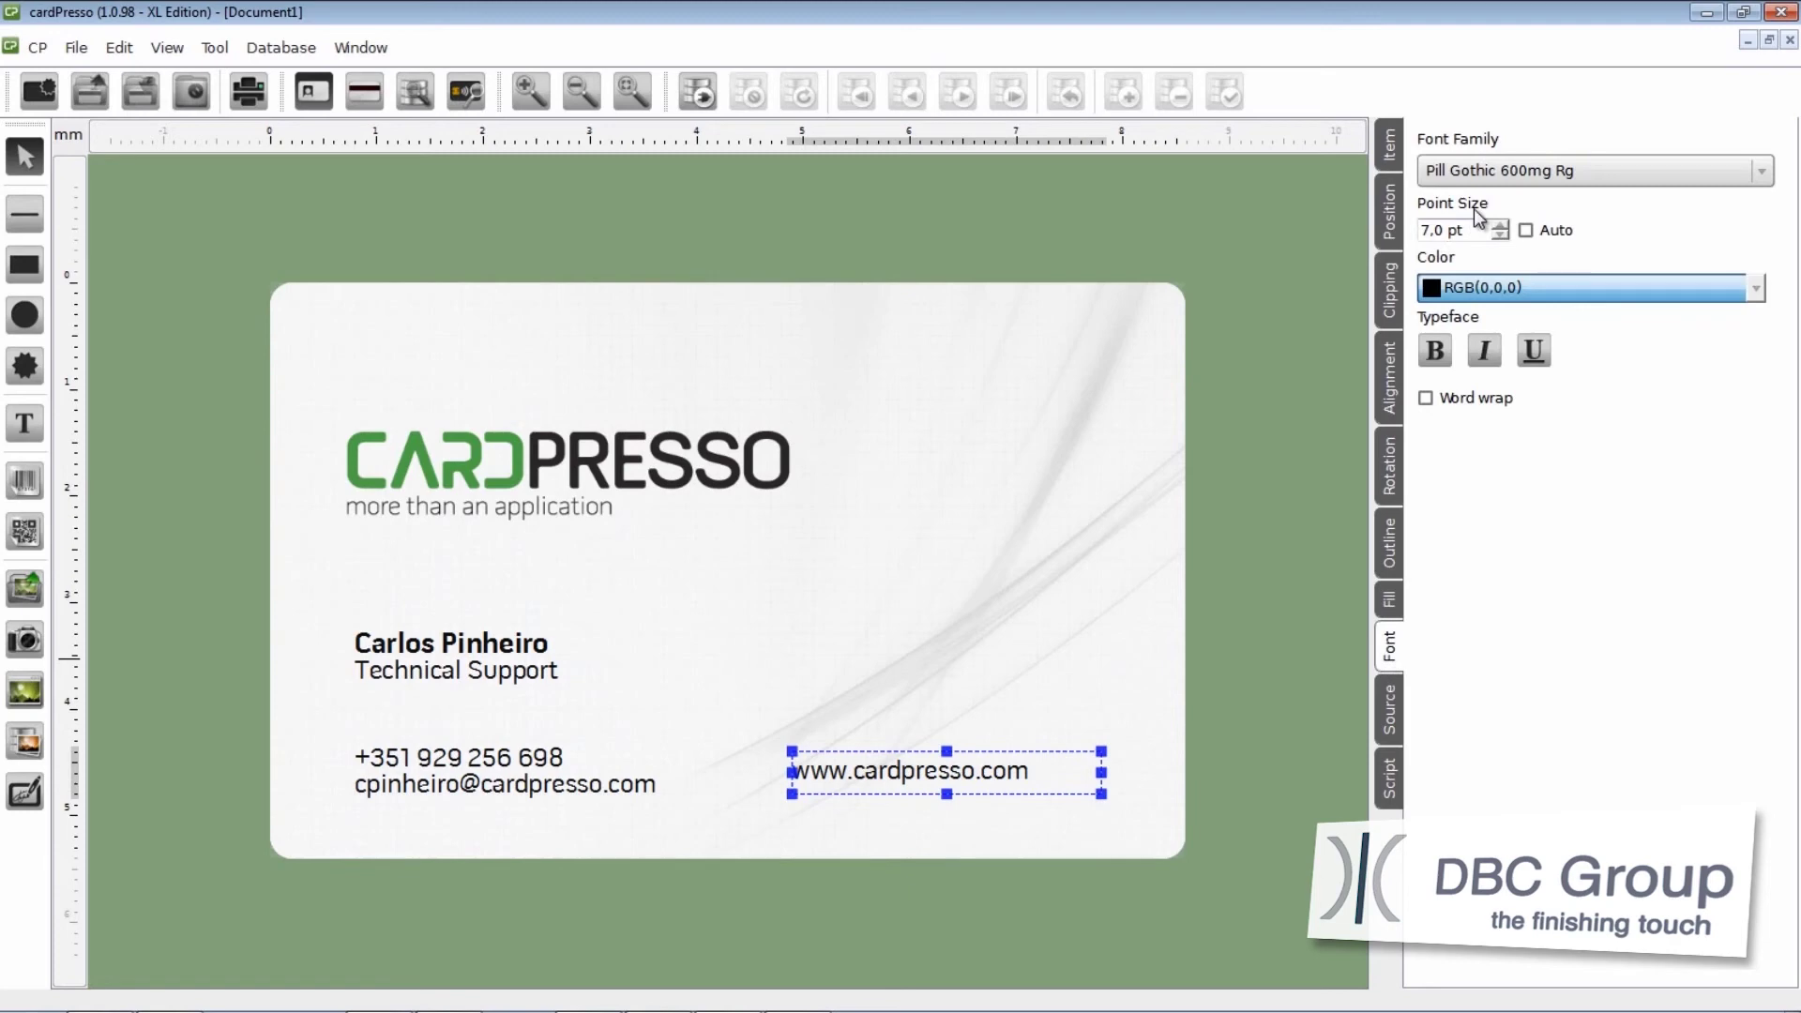
Set the website text to 8 pt bold, deselect it, and start saving with Ctrl+S
{"action": "left_click", "coordinate": [1502, 223]}
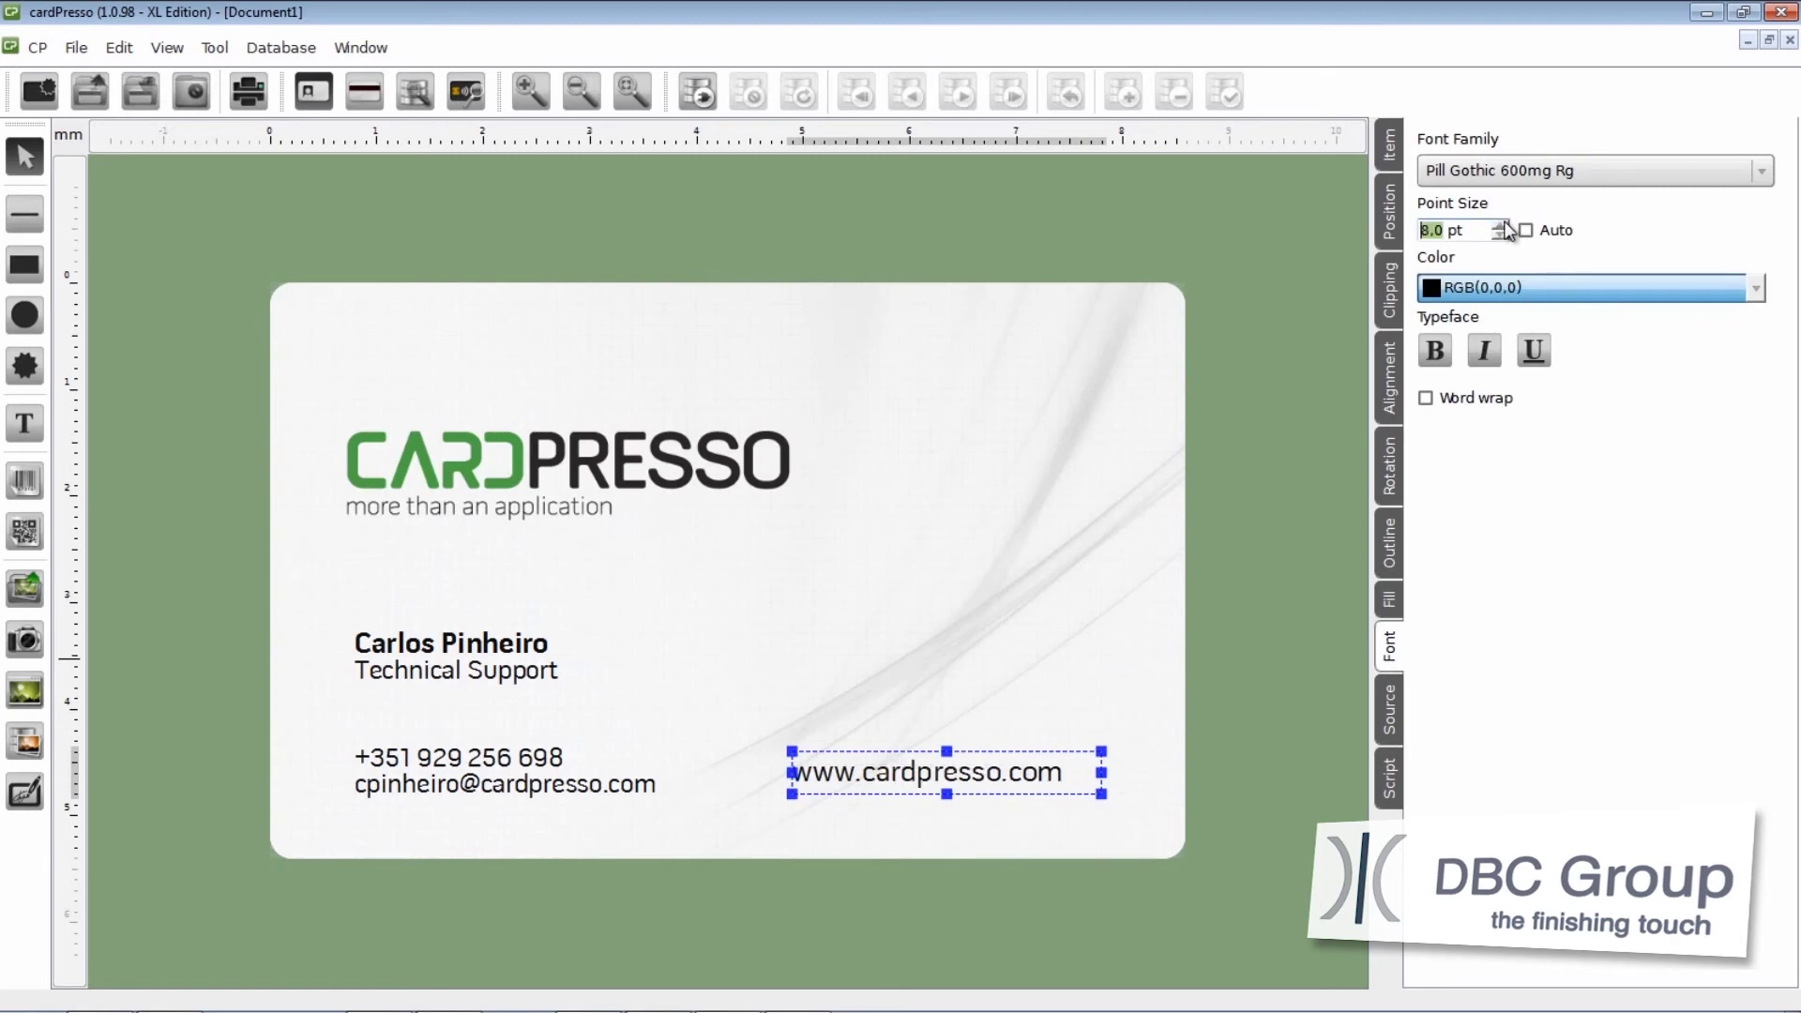
{"action": "left_click", "coordinate": [1437, 350]}
{"action": "left_click", "coordinate": [1439, 347]}
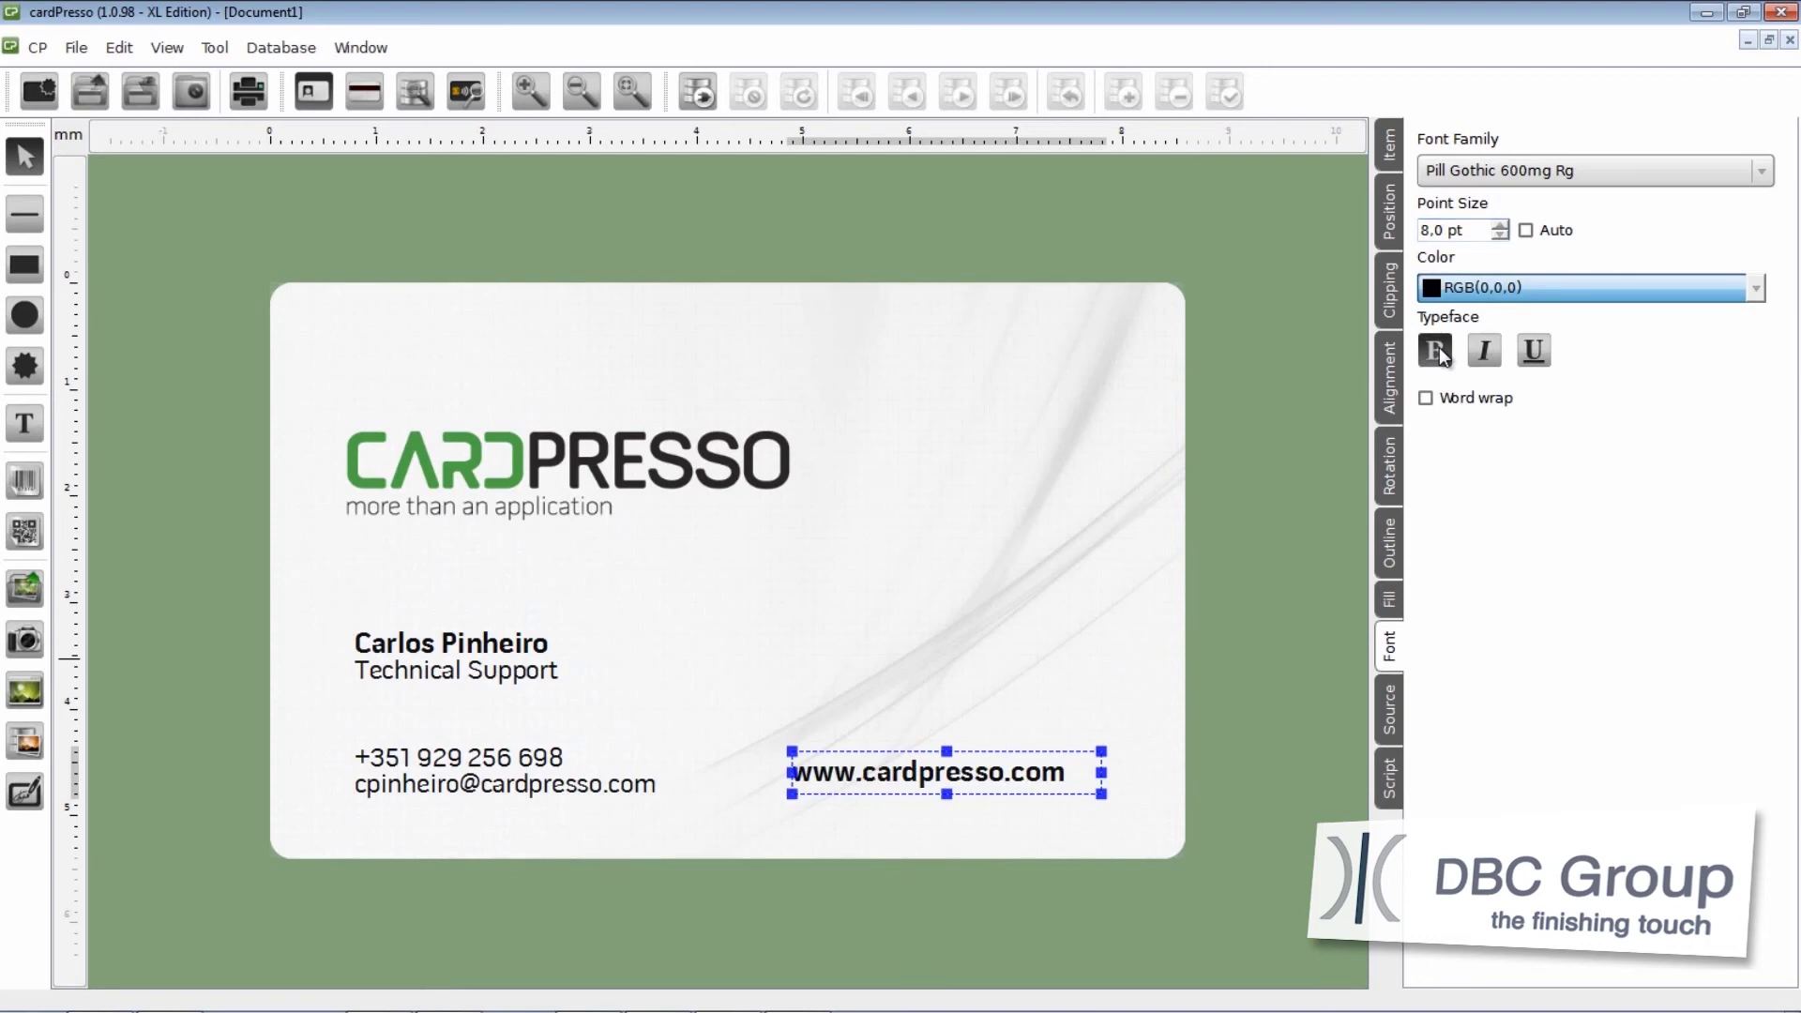
{"action": "left_click", "coordinate": [980, 678]}
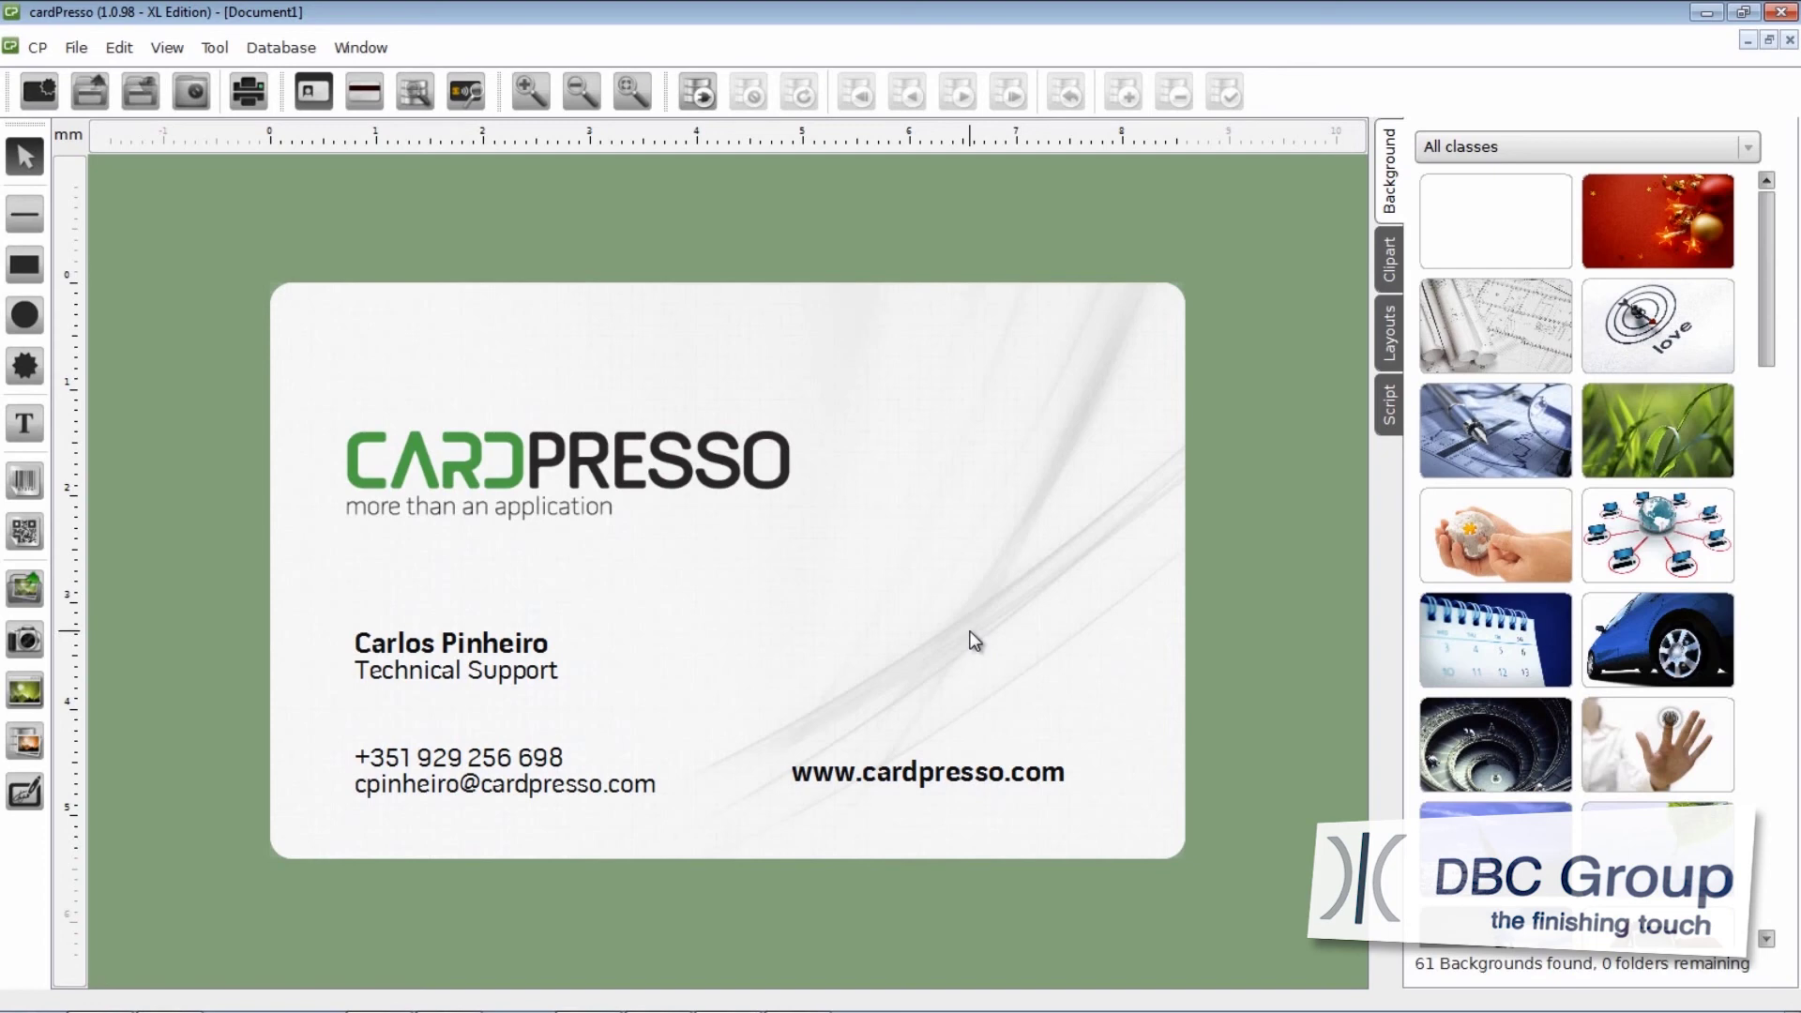
{"action": "key", "text": "ctrl+s"}
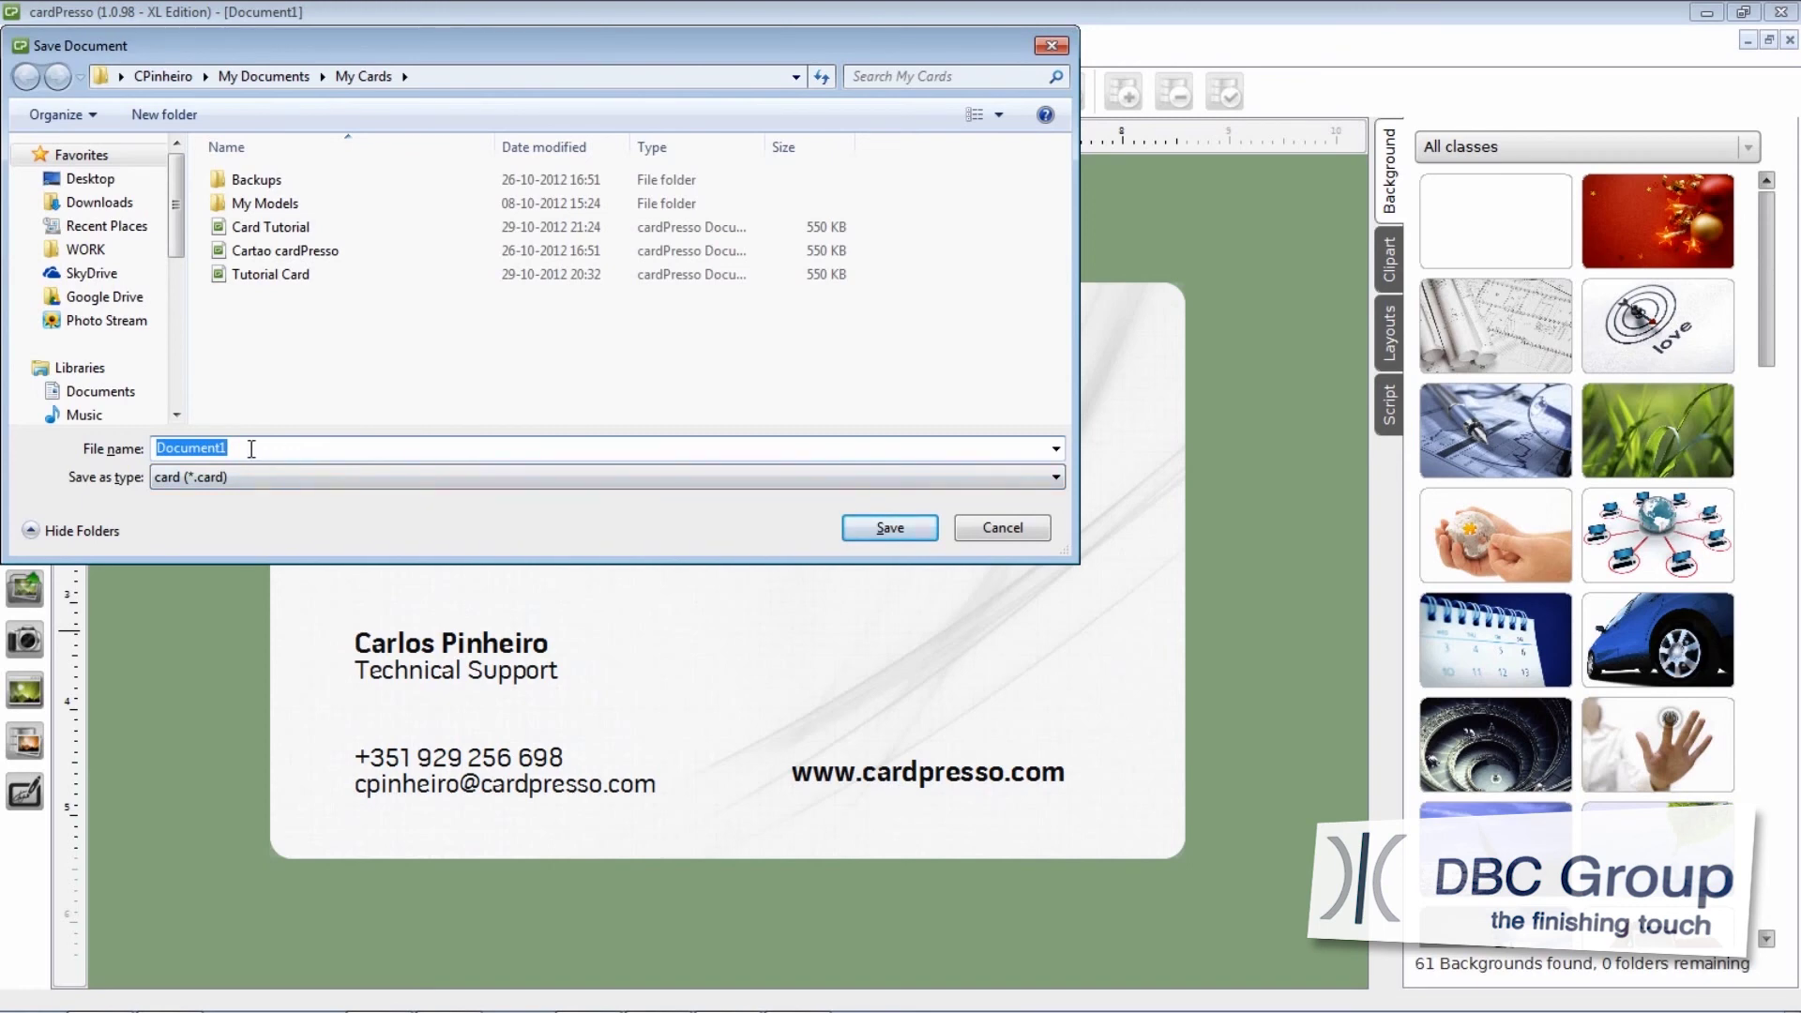
{"action": "type", "text": "Card"}
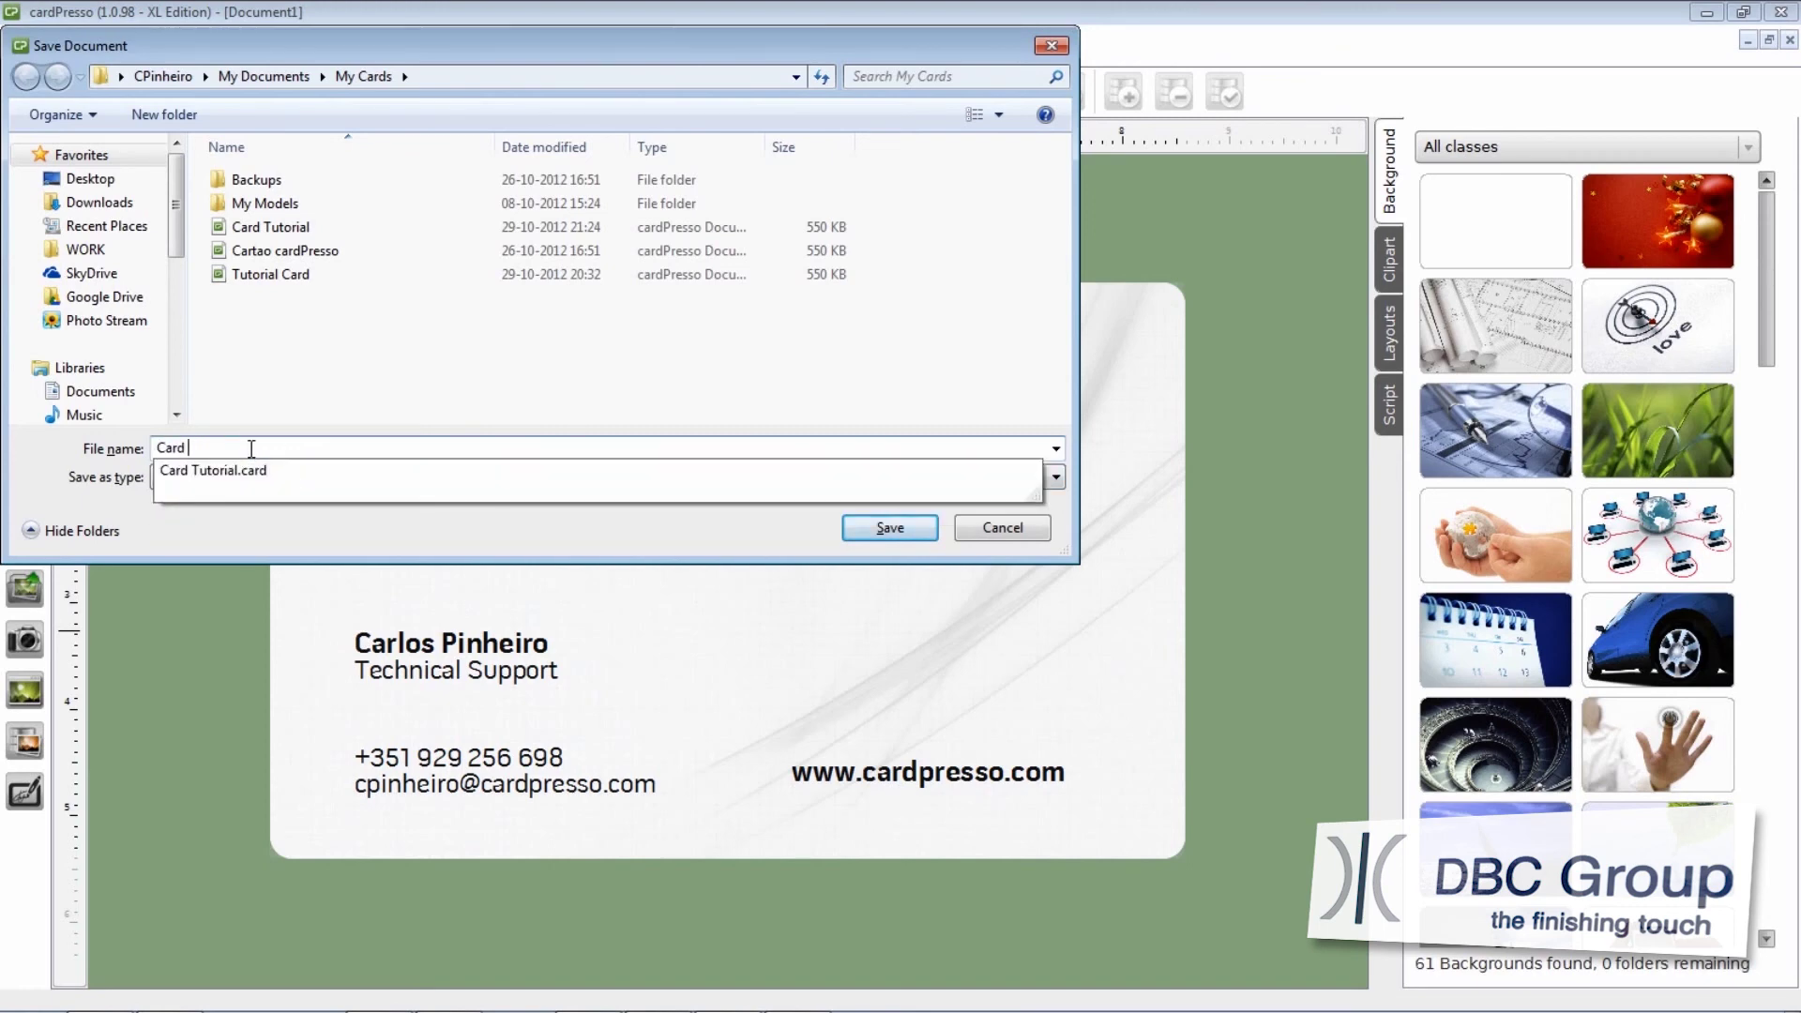
{"action": "type", "text": " Tutorial 2"}
Save the card as 'Card Tutorial 2' in the My Cards folder
{"action": "left_click", "coordinate": [887, 528]}
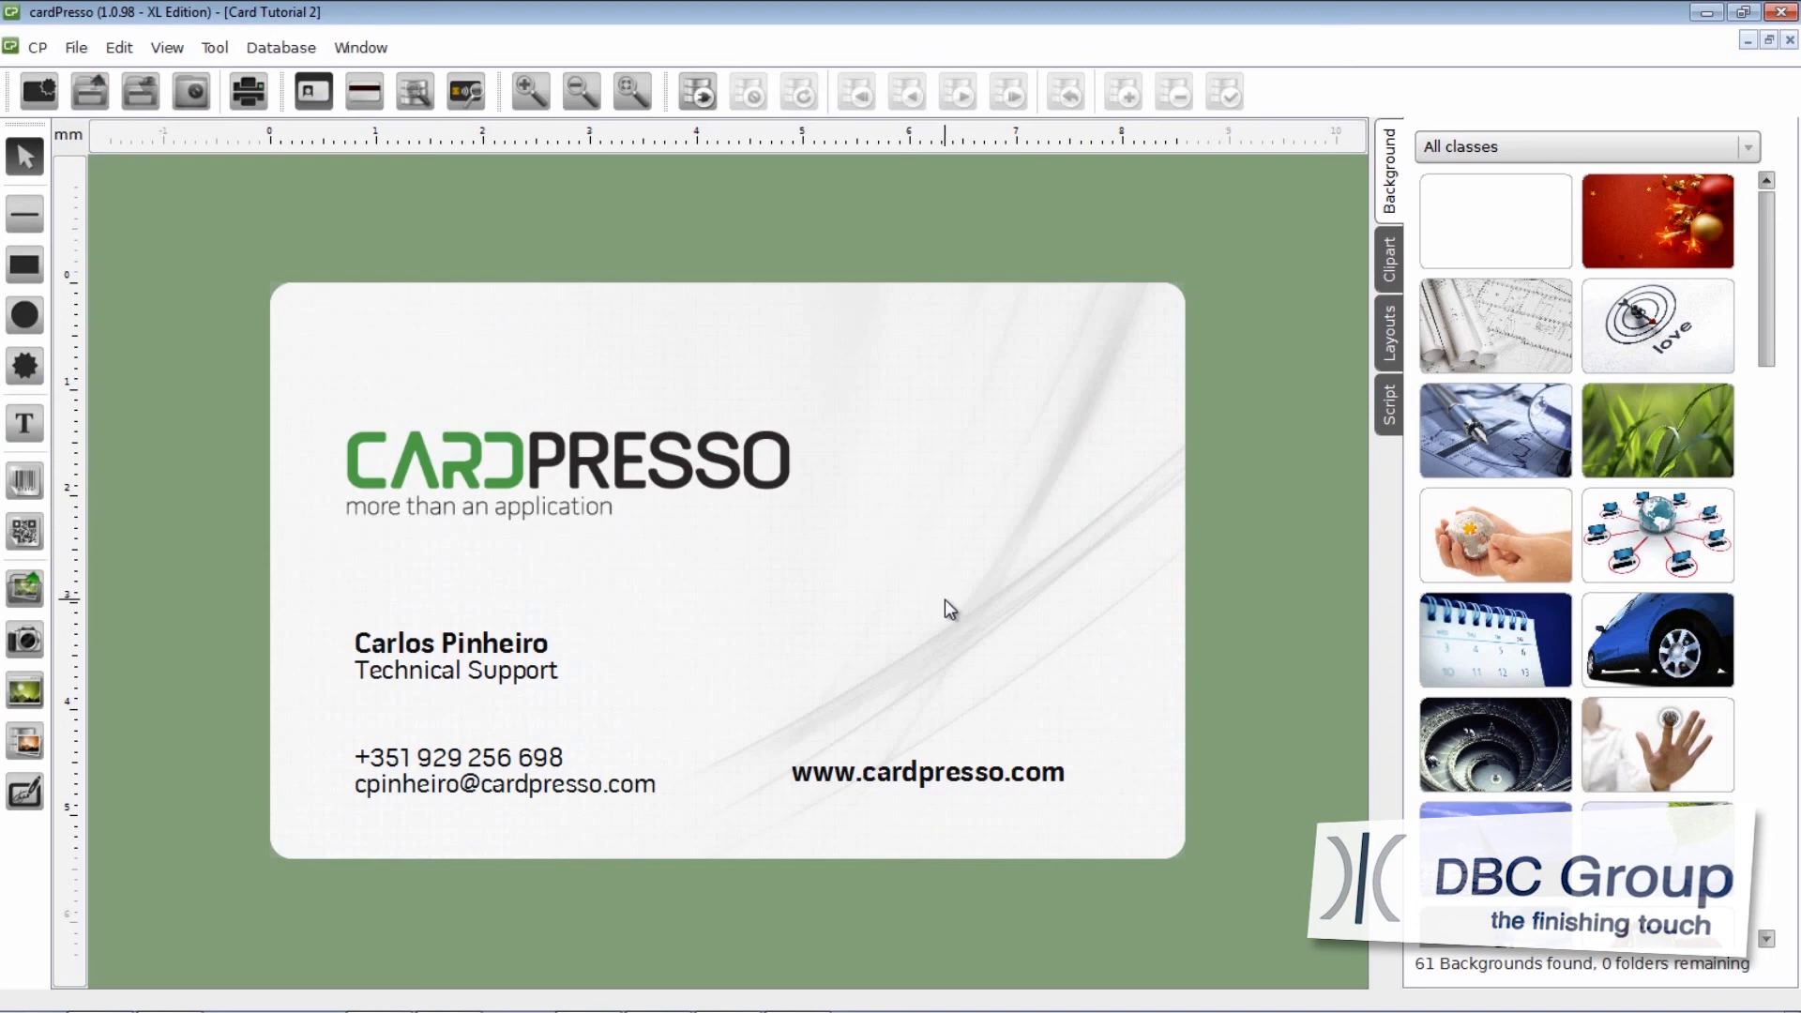
{"action": "key", "text": "ctrl+p"}
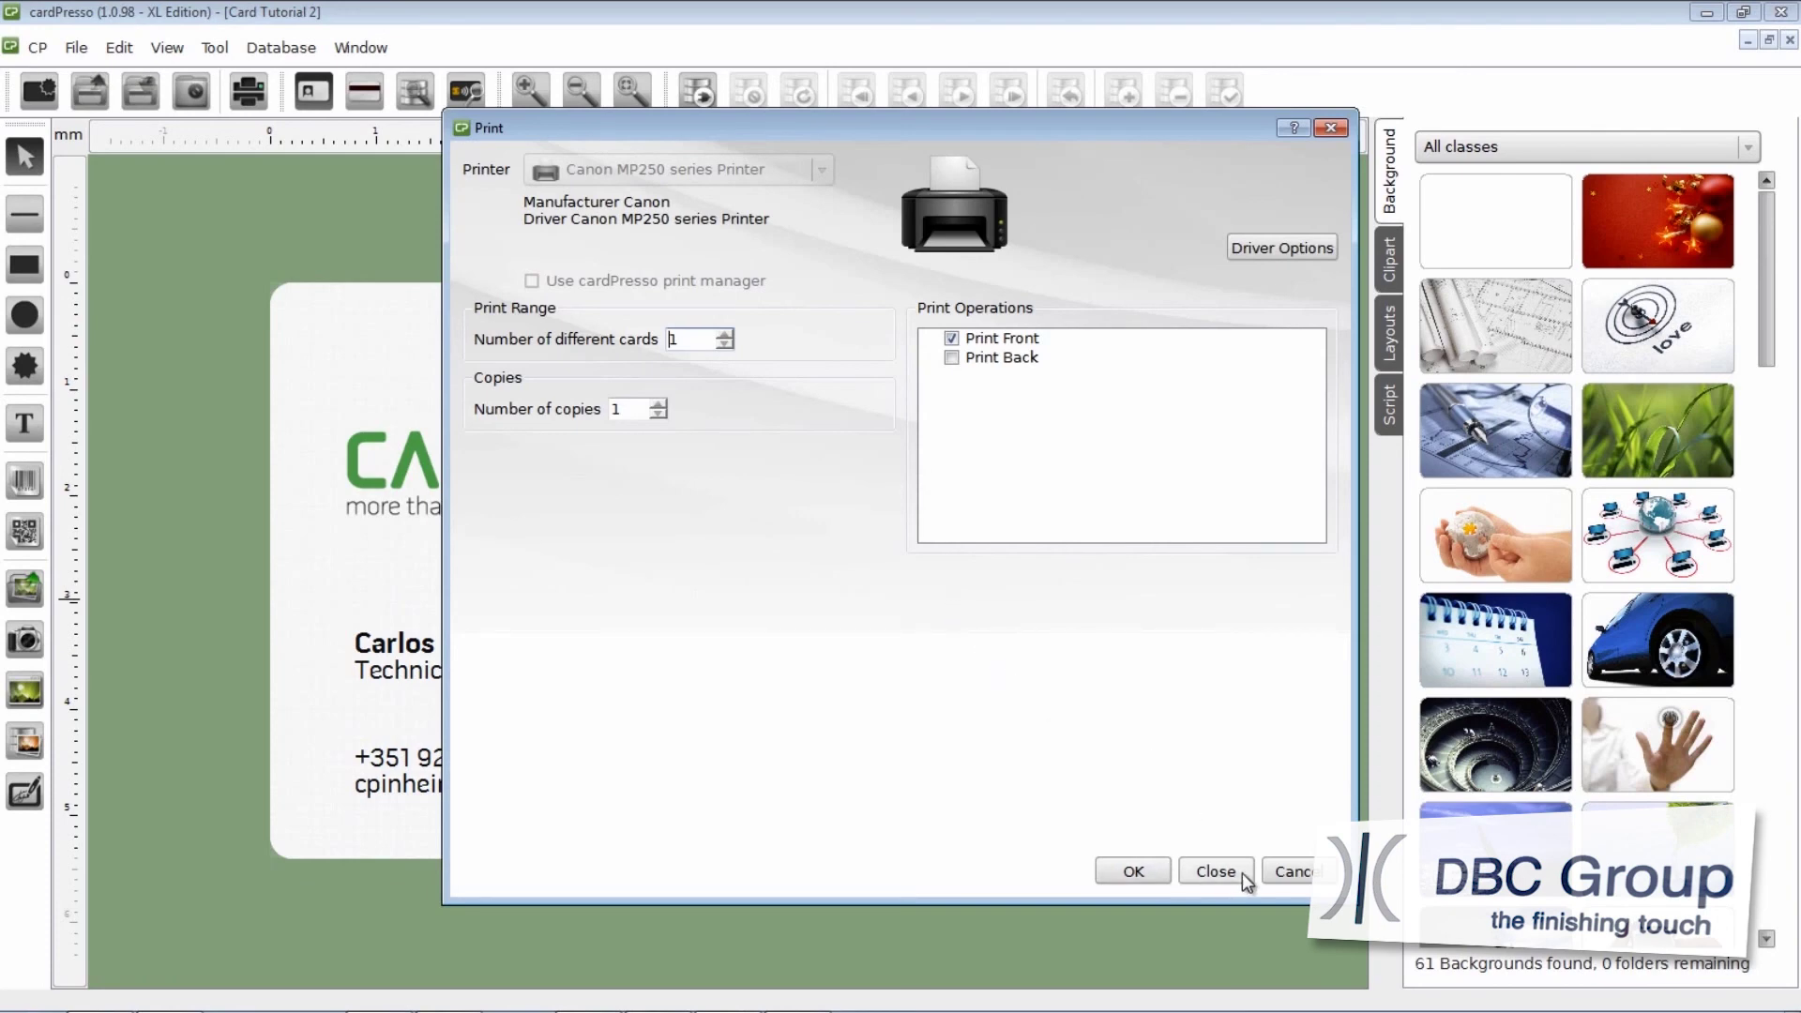
{"action": "left_click", "coordinate": [1293, 866]}
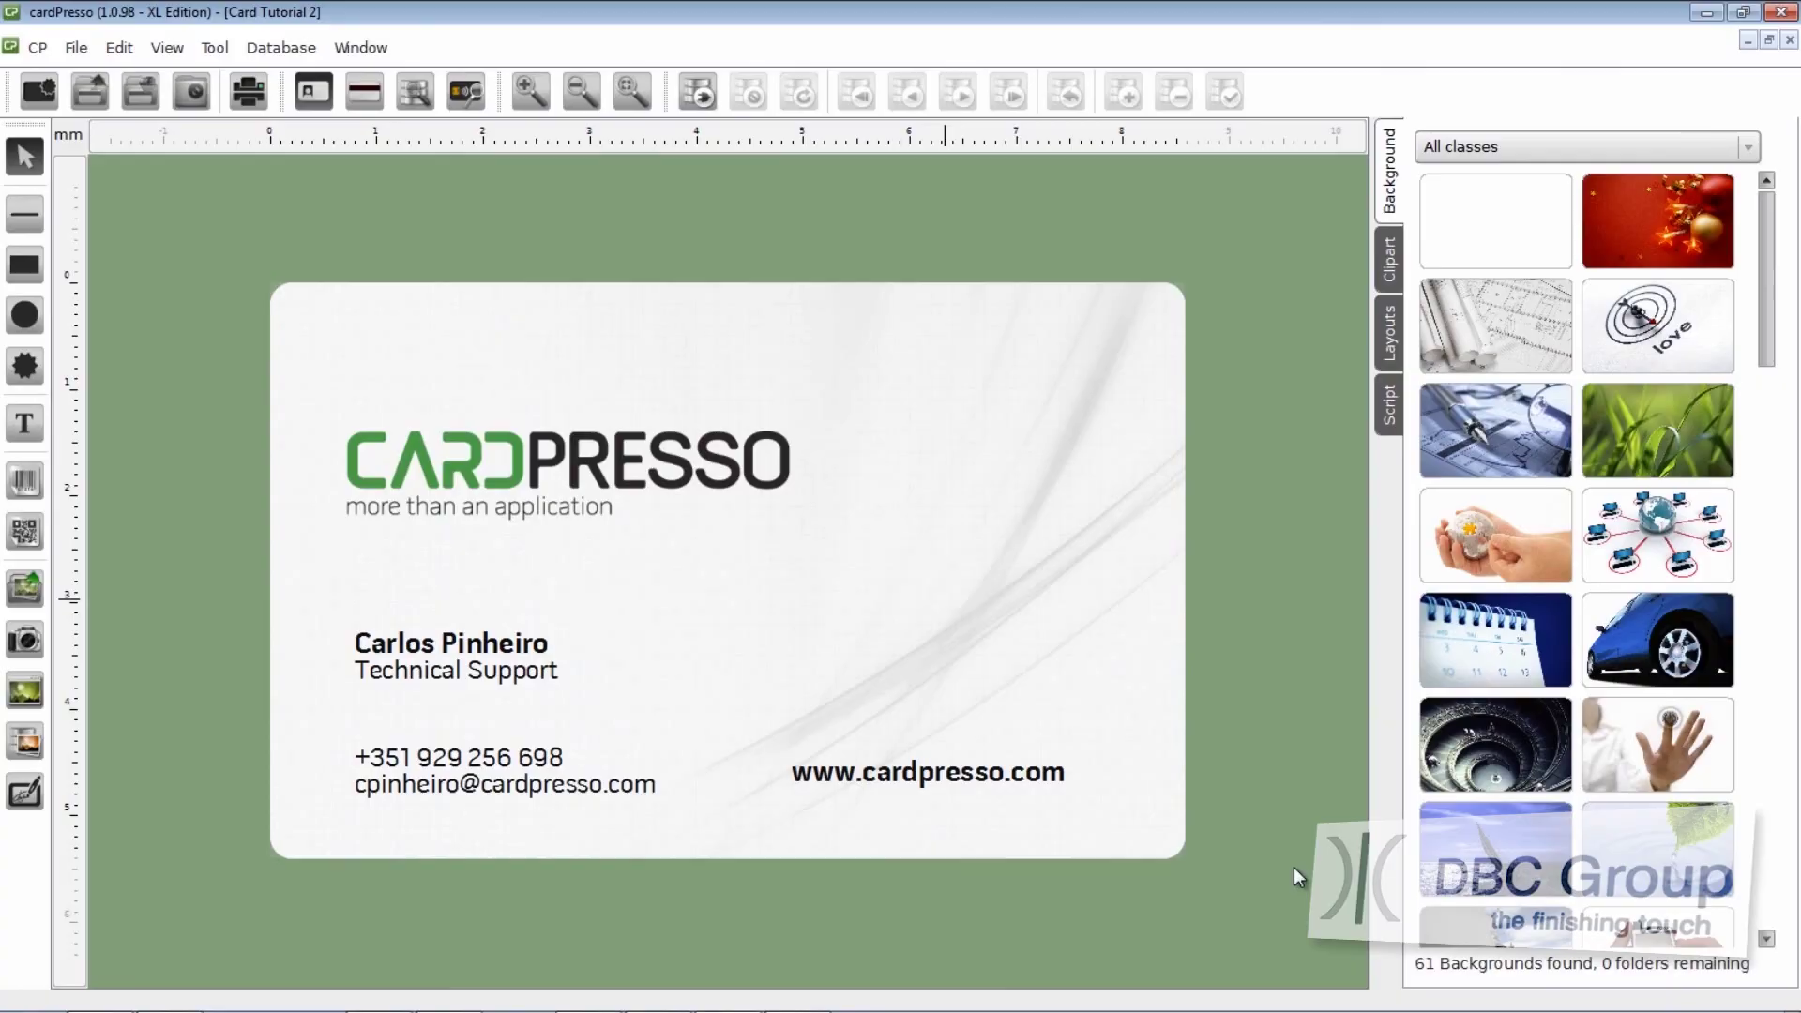